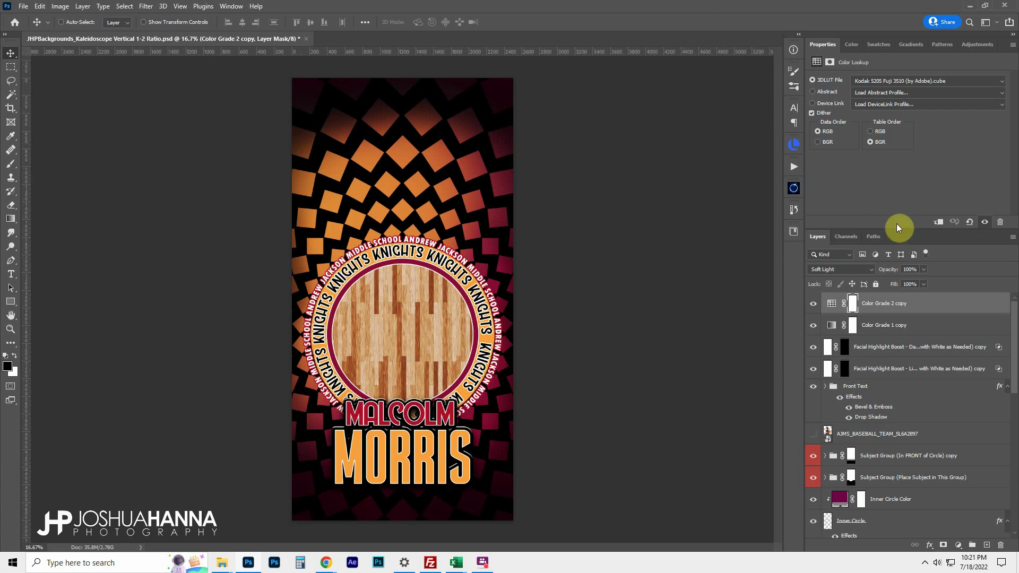
Step: Enlarge the Layers panel and compare the design with the Color Grade 2 copy layer hidden and shown
{"action": "left_click_drag", "start_coordinate": [901, 225], "coordinate": [902, 165]}
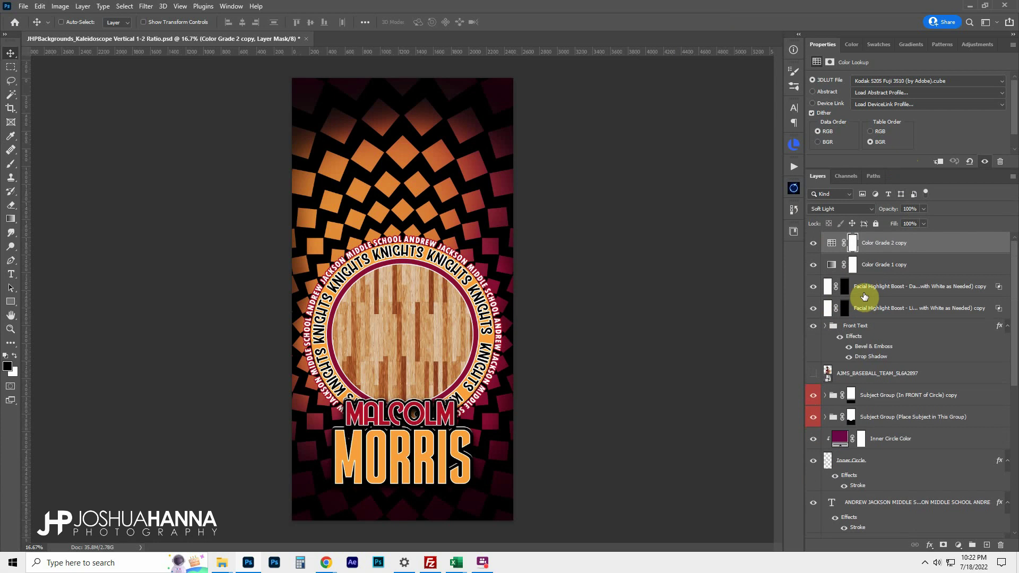
{"action": "left_click", "coordinate": [813, 242]}
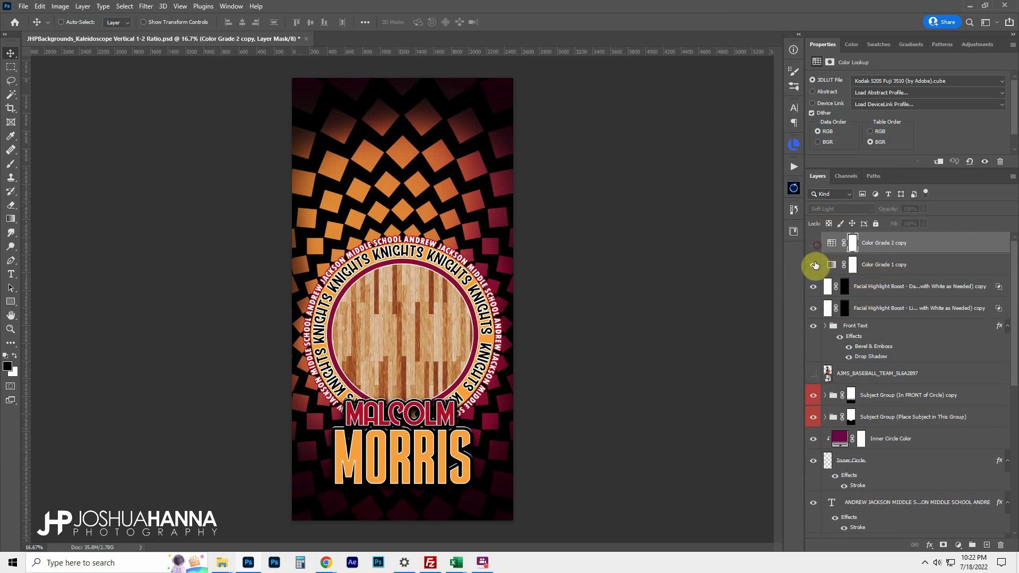
{"action": "left_click", "coordinate": [813, 243]}
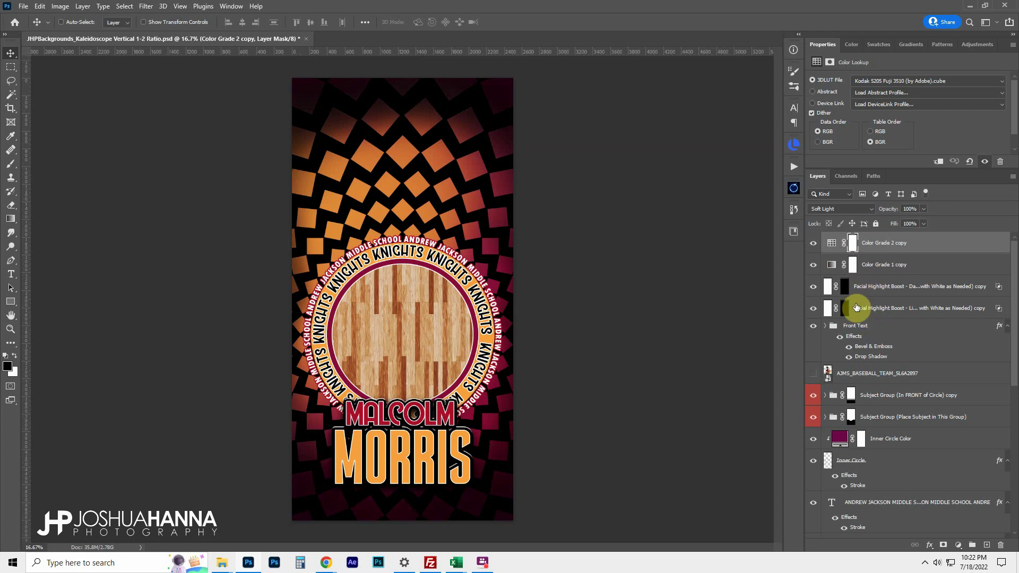
Step: Show the AJMS_BASEBALL_TEAM_SL6A2897 photo and brush white over the face on the Darker Skin Facial Highlight Boost mask
{"action": "left_click", "coordinate": [814, 375]}
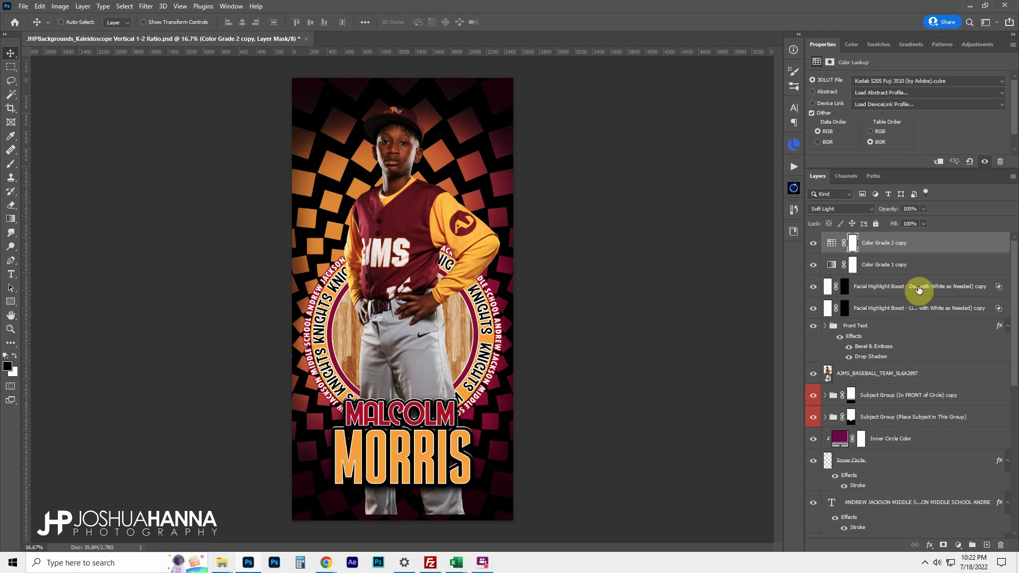
{"action": "left_click_drag", "start_coordinate": [804, 307], "coordinate": [741, 303]}
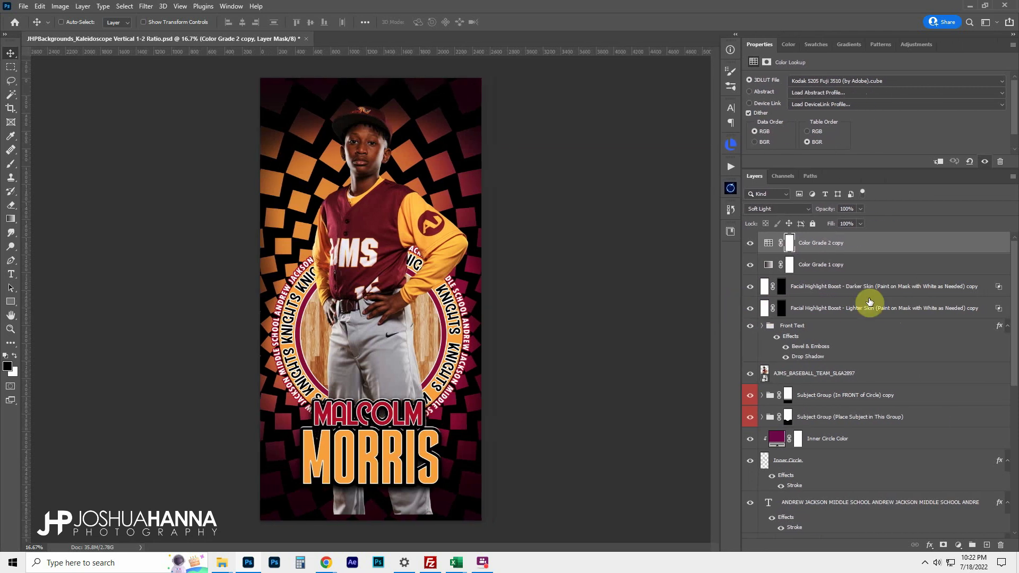
{"action": "left_click", "coordinate": [786, 289]}
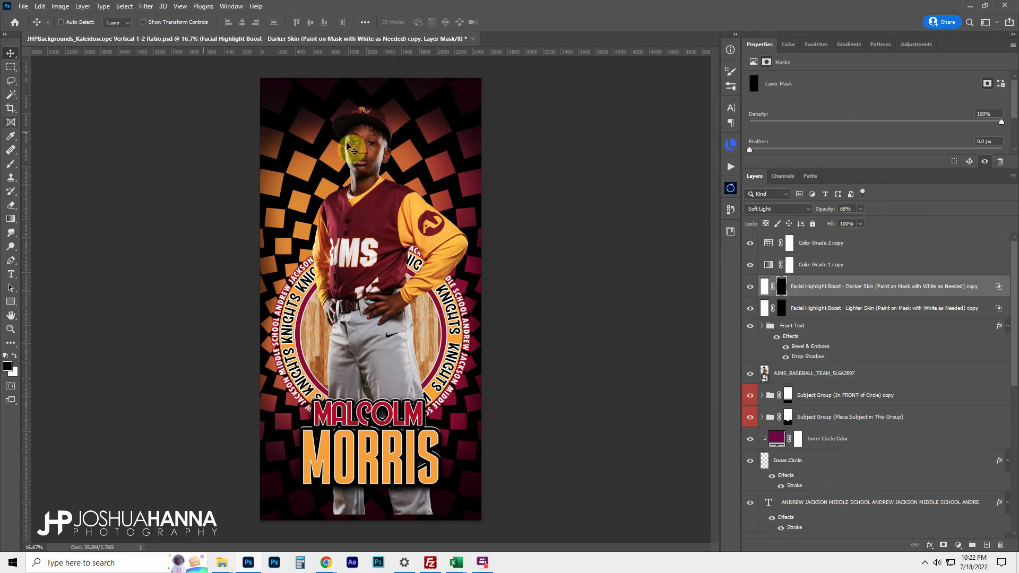
{"action": "left_click", "coordinate": [10, 164]}
{"action": "left_click", "coordinate": [15, 353]}
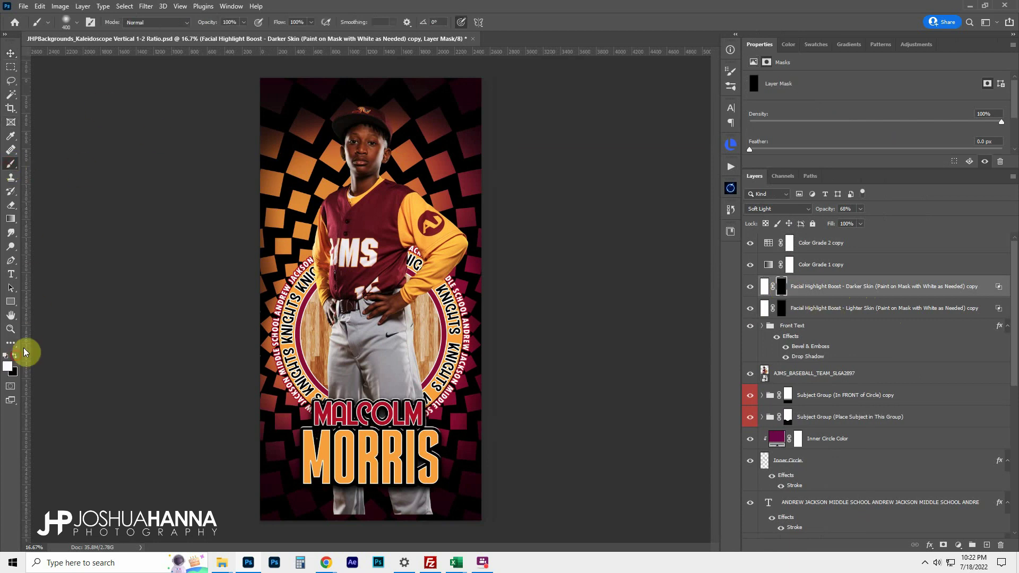
{"action": "mouse_move", "coordinate": [356, 160]}
{"action": "left_mouse_down"}
{"action": "mouse_move", "coordinate": [353, 137]}
{"action": "mouse_move", "coordinate": [323, 202]}
{"action": "mouse_move", "coordinate": [400, 203]}
{"action": "mouse_move", "coordinate": [344, 180]}
{"action": "mouse_move", "coordinate": [365, 180]}
{"action": "left_mouse_up"}
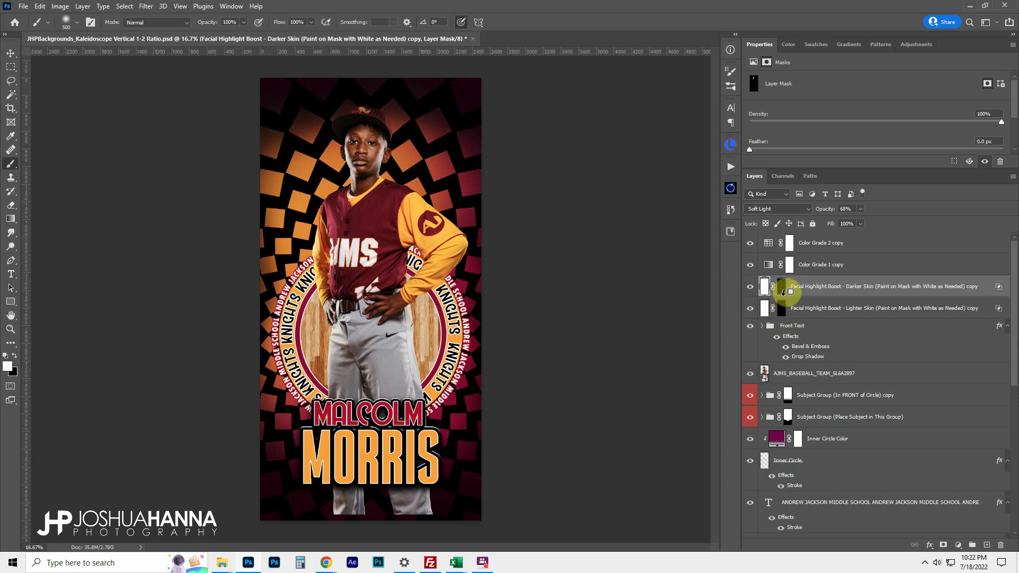
Step: Hide the AJMS_BASEBALL_TEAM_SL6A2897 photo and expand the Front Text group to inspect its text layers
{"action": "left_click", "coordinate": [765, 287]}
{"action": "left_click", "coordinate": [750, 377]}
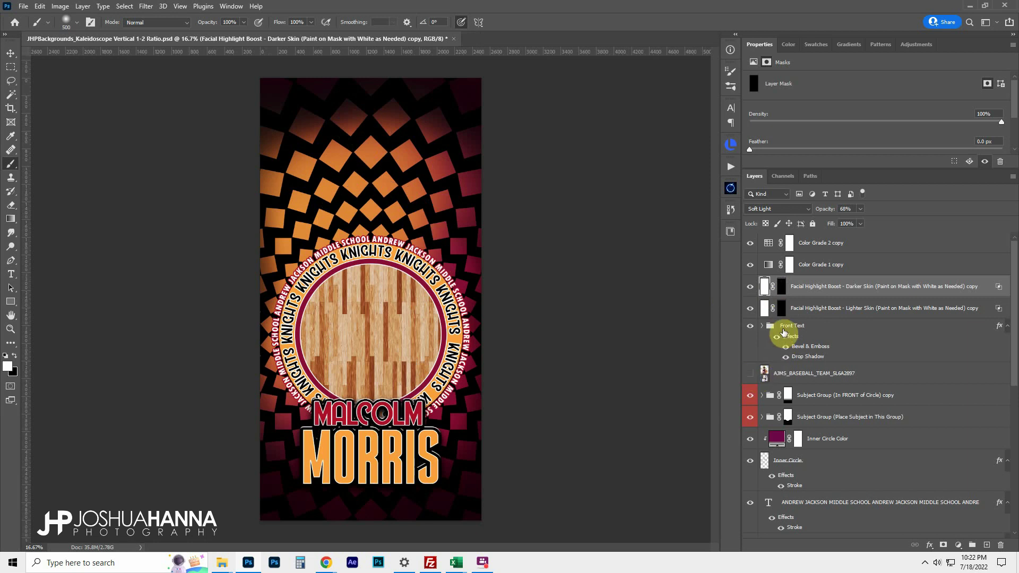
{"action": "left_click", "coordinate": [763, 329]}
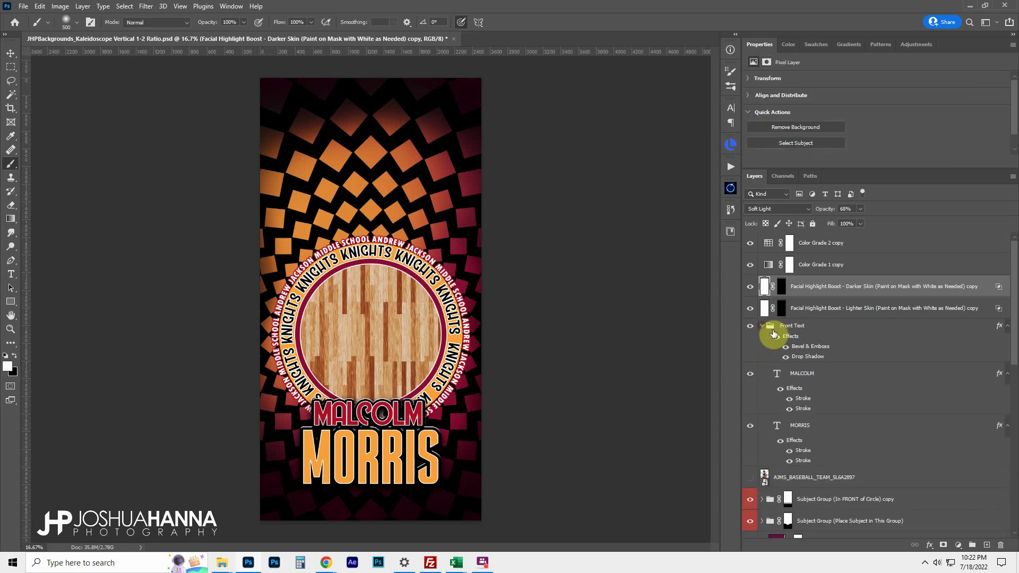
{"action": "left_click", "coordinate": [761, 326]}
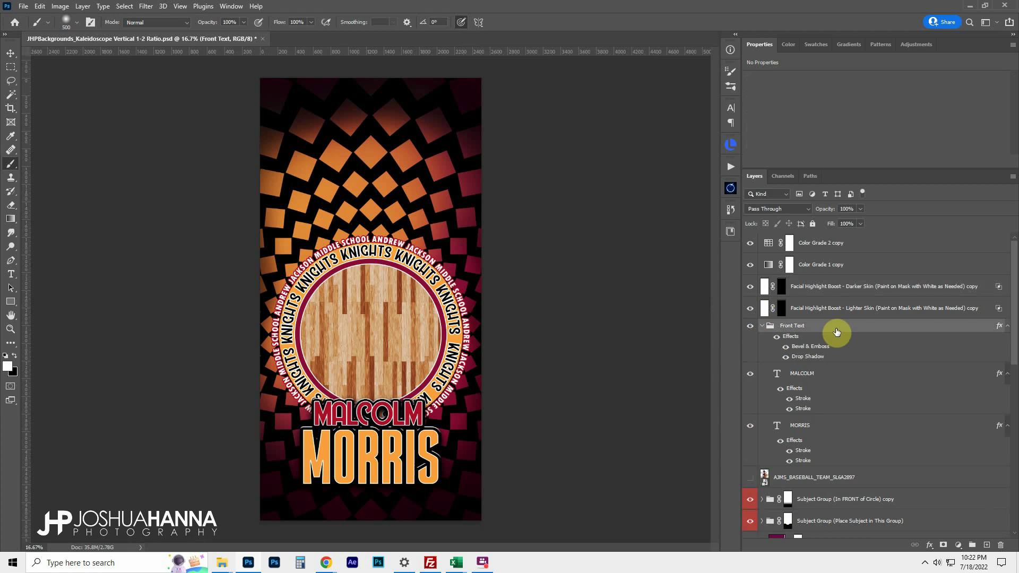
{"action": "left_click", "coordinate": [750, 326]}
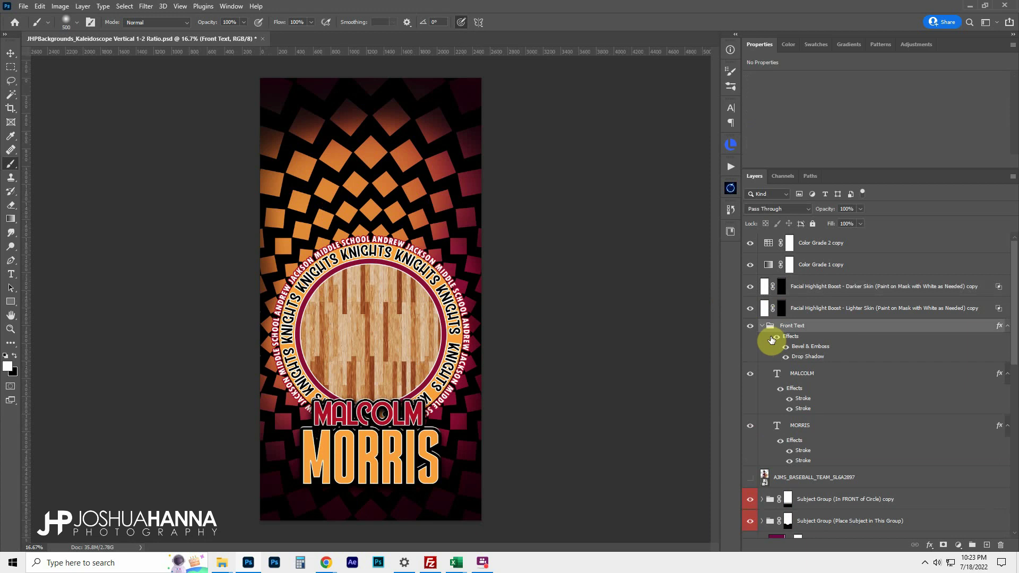
Step: Try replacing the text of the first-name layer in the Front Text group with another first name
{"action": "left_click", "coordinate": [824, 378]}
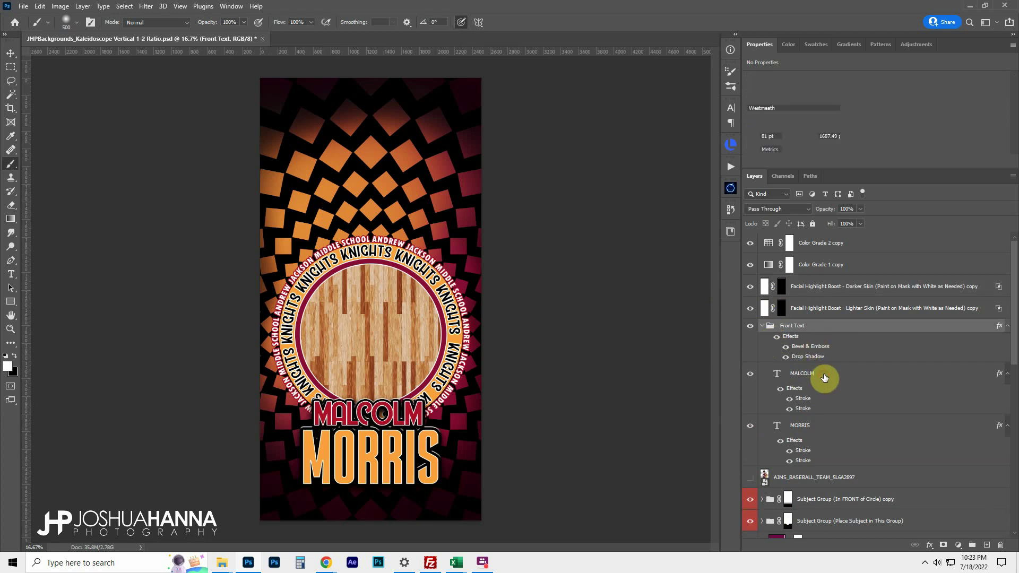
{"action": "double_click", "coordinate": [776, 376]}
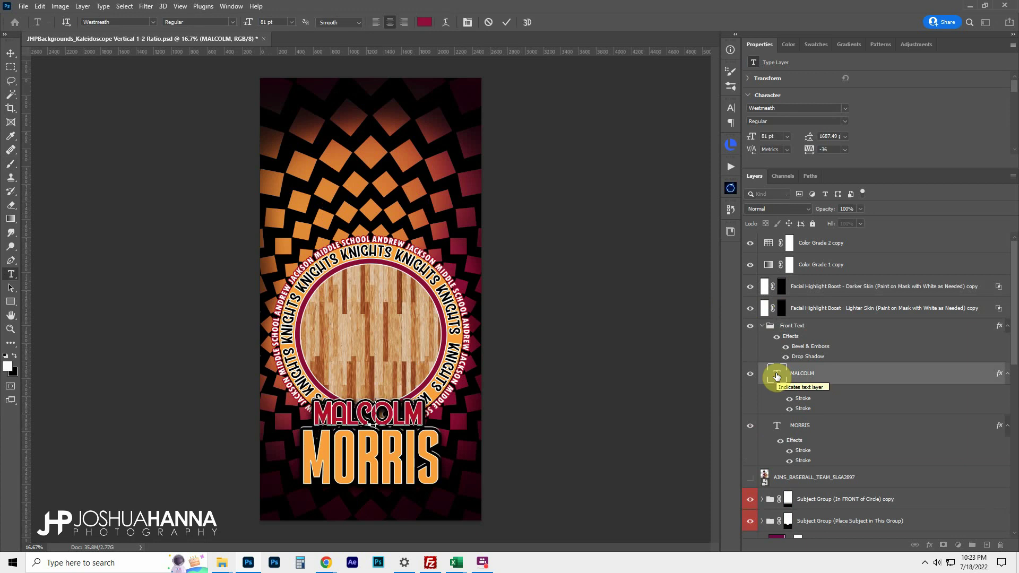
{"action": "type", "text": "JAMES"}
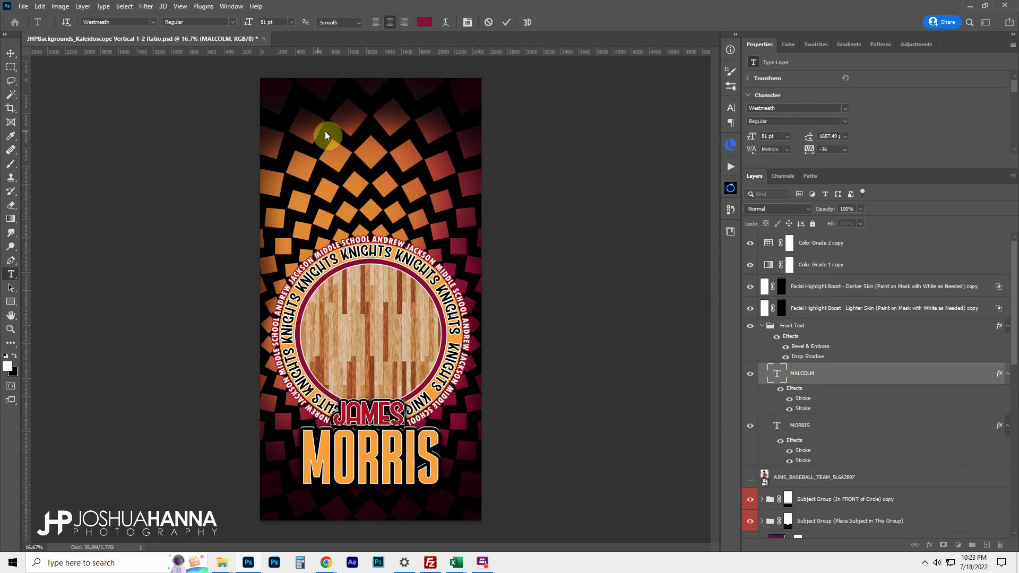
{"action": "left_click", "coordinate": [488, 23]}
{"action": "key", "text": "b"}
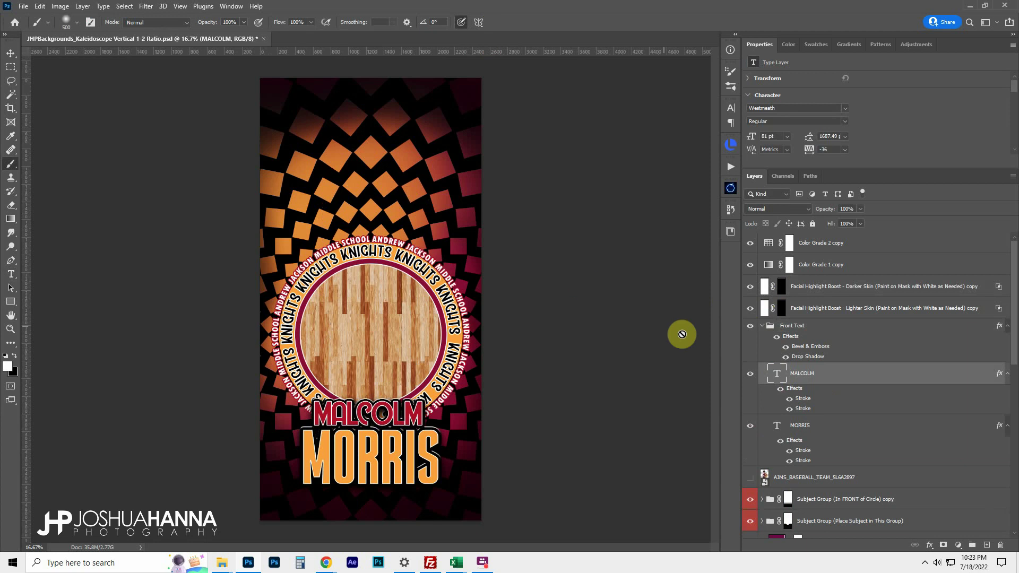
Step: Compare the Front Text group with its Bevel & Emboss and Drop Shadow effects switched off and on
{"action": "left_click", "coordinate": [792, 336]}
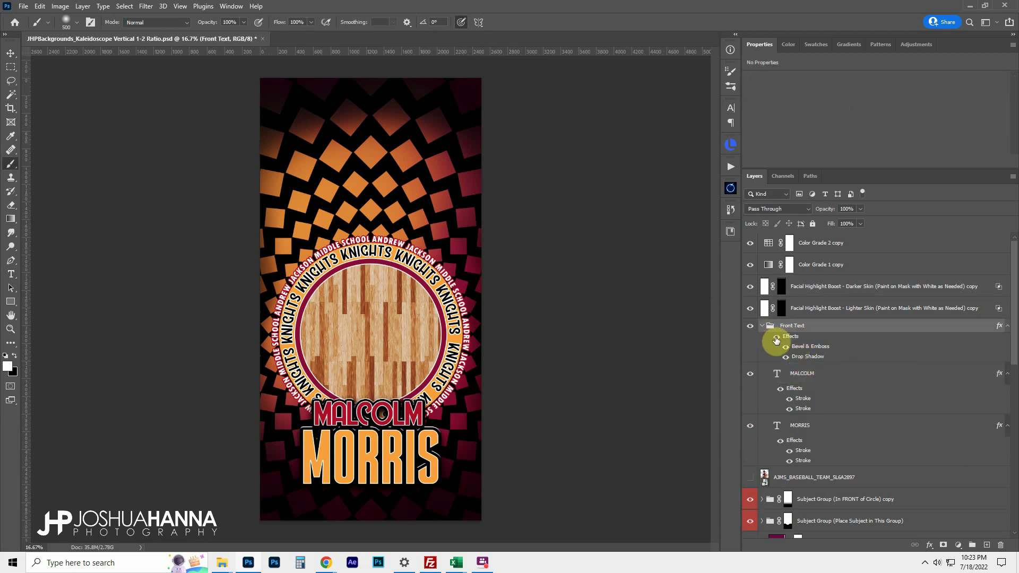
{"action": "left_click", "coordinate": [776, 340]}
{"action": "left_click", "coordinate": [776, 339]}
{"action": "left_click", "coordinate": [777, 339]}
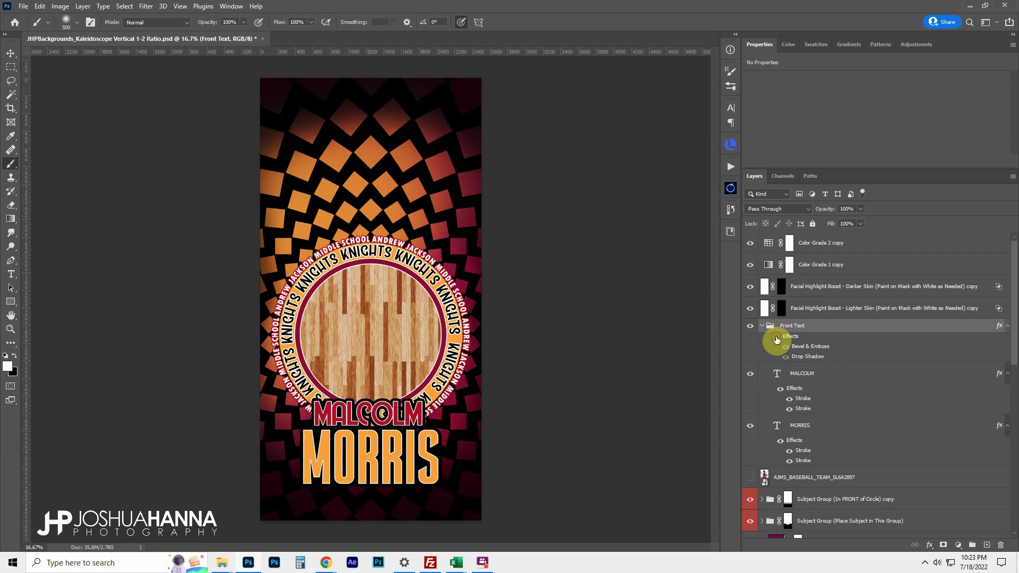
{"action": "left_click", "coordinate": [776, 339]}
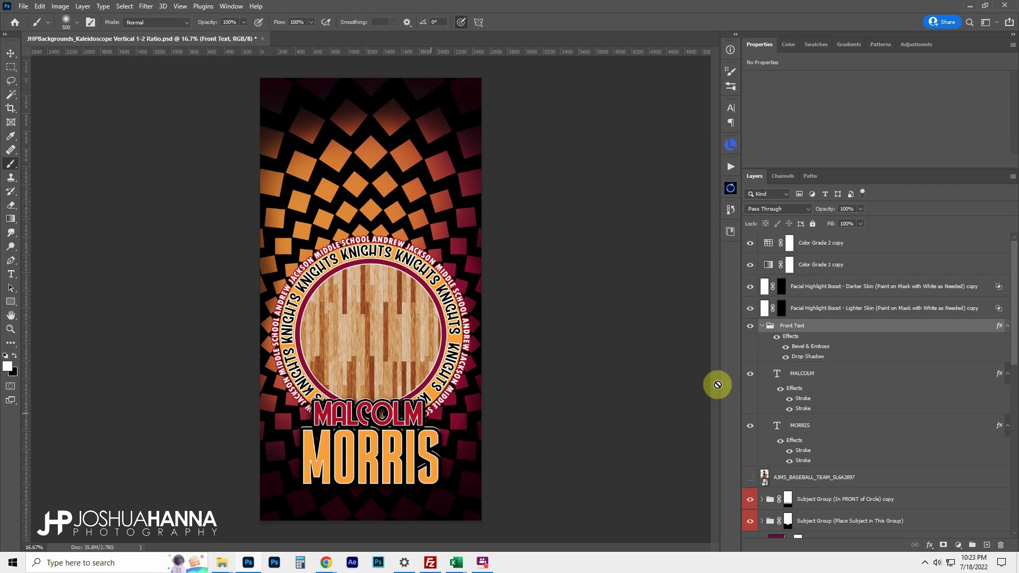
{"action": "left_click", "coordinate": [777, 339]}
{"action": "left_click", "coordinate": [777, 340]}
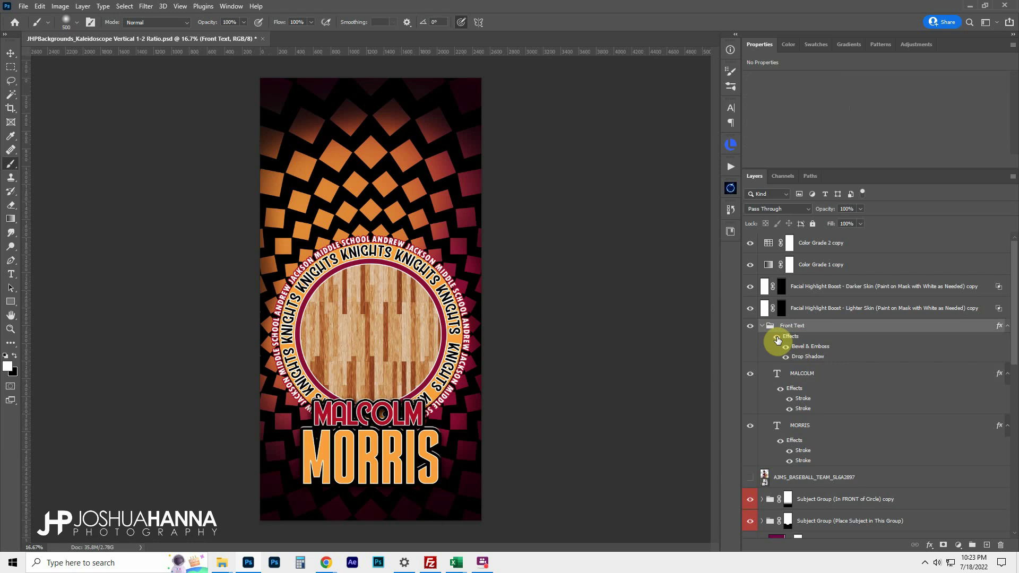
{"action": "left_click", "coordinate": [778, 339]}
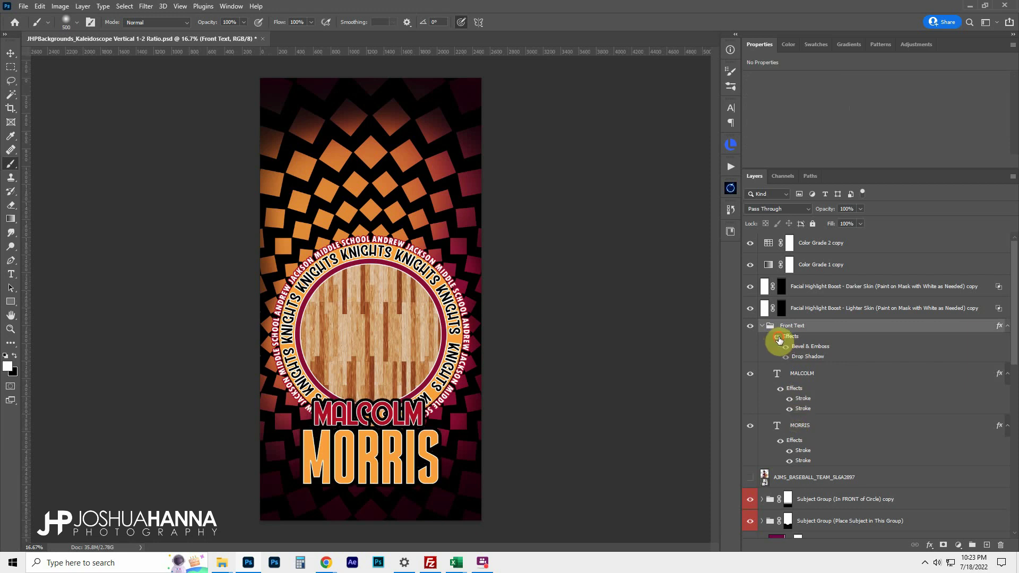
{"action": "left_click", "coordinate": [778, 339]}
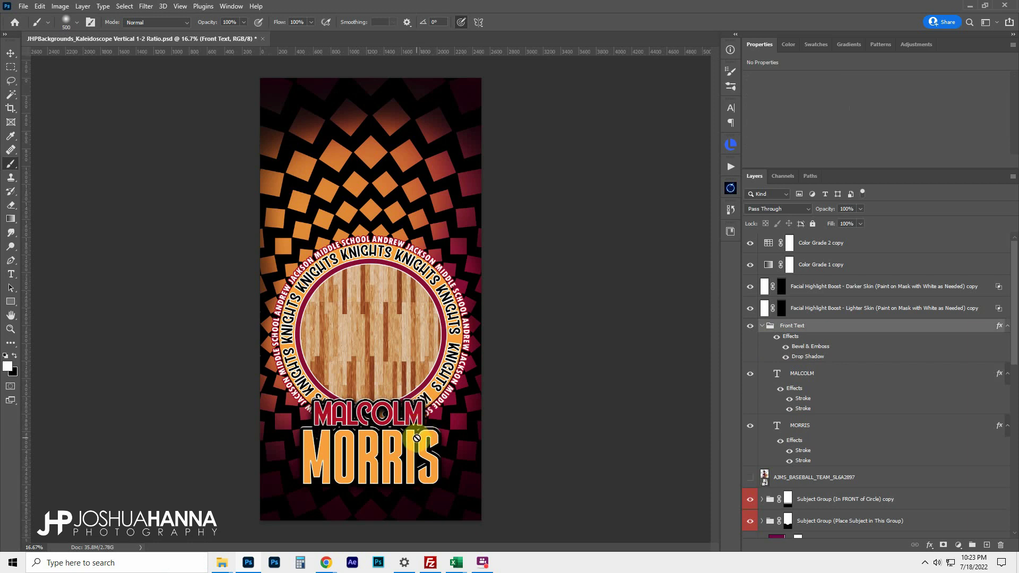
Step: Collapse the Front Text group and make the AJMS_BASEBALL_TEAM_SL6A2897 photo layer visible
{"action": "left_click", "coordinate": [763, 326]}
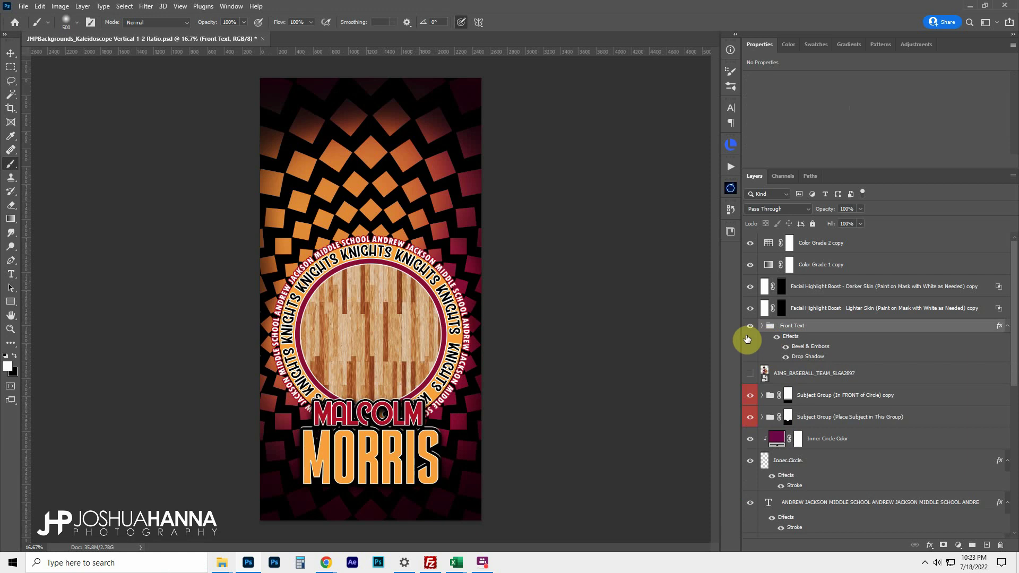
{"action": "scroll", "coordinate": [827, 324], "scroll_direction": "down", "scroll_amount": 1}
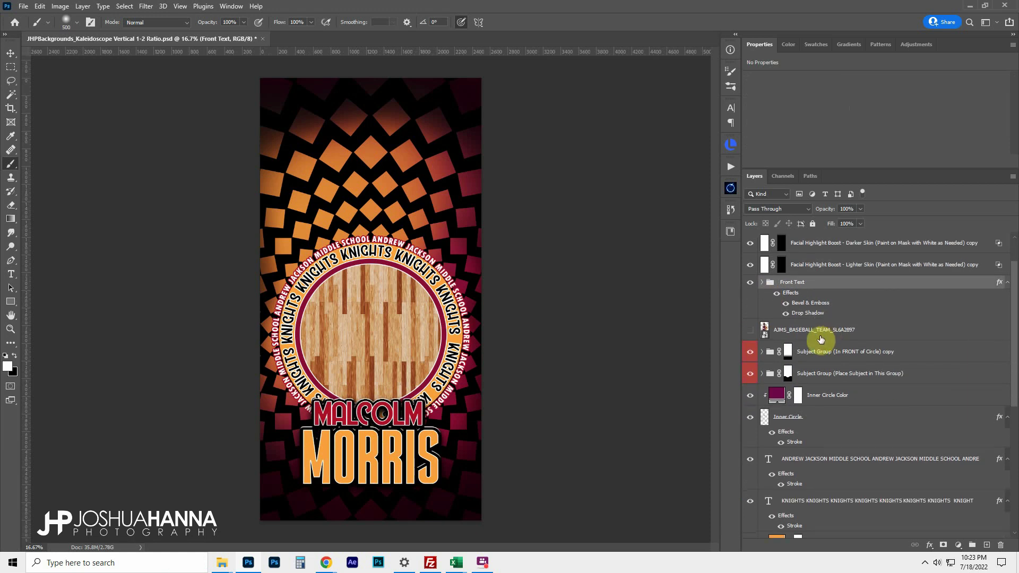
{"action": "scroll", "coordinate": [816, 352], "scroll_direction": "down", "scroll_amount": 1}
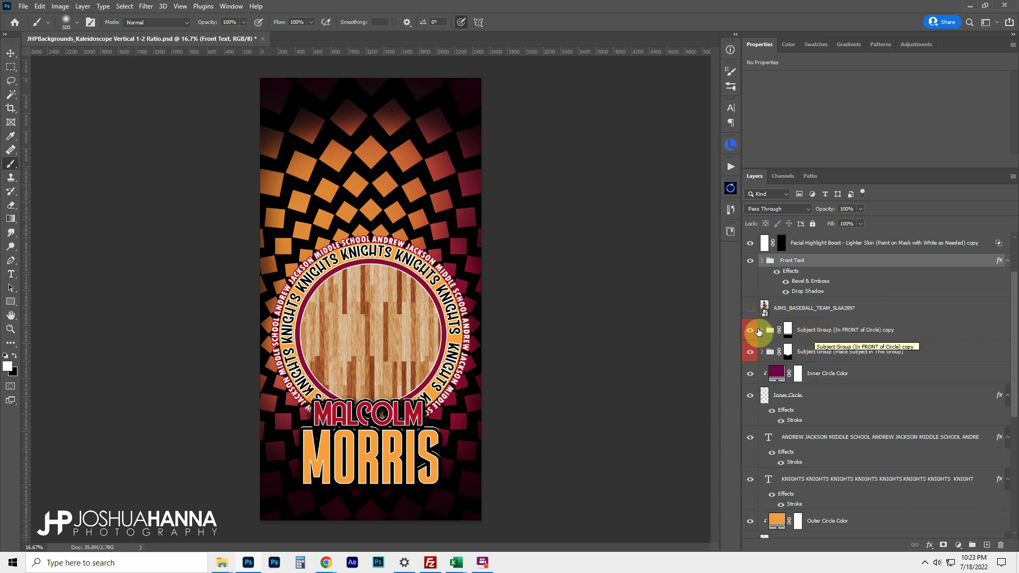
{"action": "left_click", "coordinate": [750, 310]}
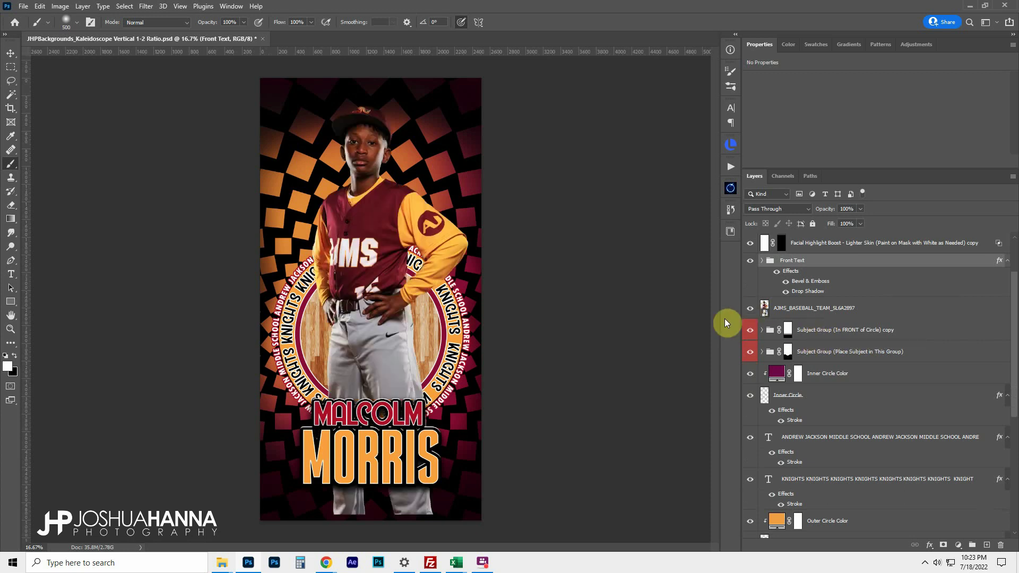
Step: Rename the upper subject group as "Subject Group (In FRONT of Circle)"
{"action": "left_click", "coordinate": [824, 338]}
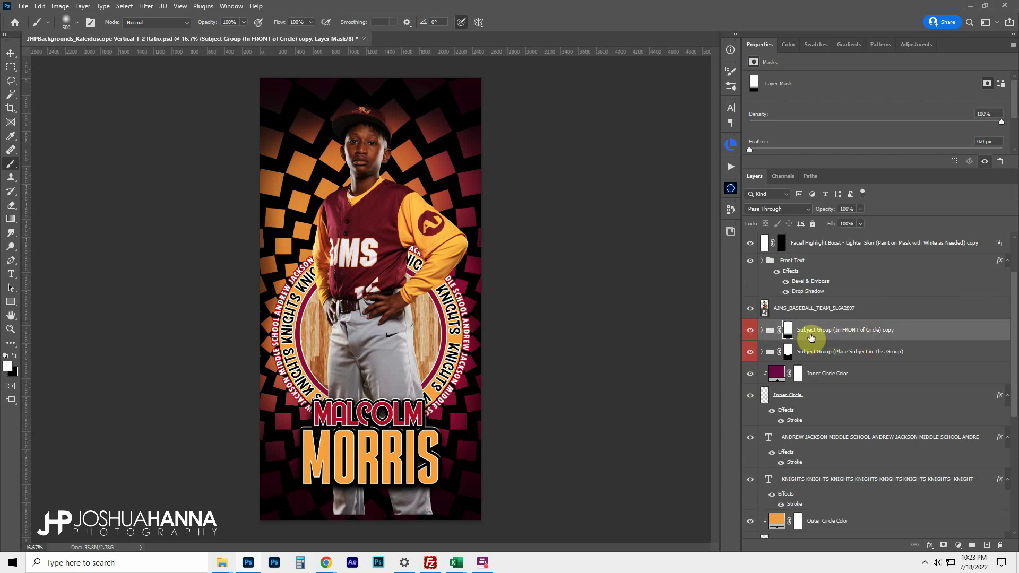
{"action": "double_click", "coordinate": [873, 331]}
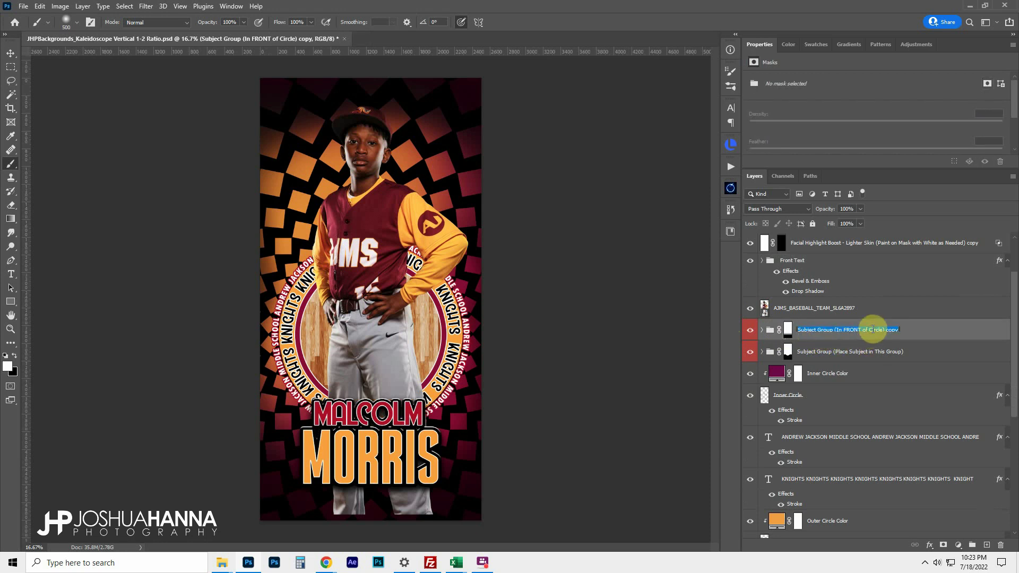
{"action": "key", "text": "Return"}
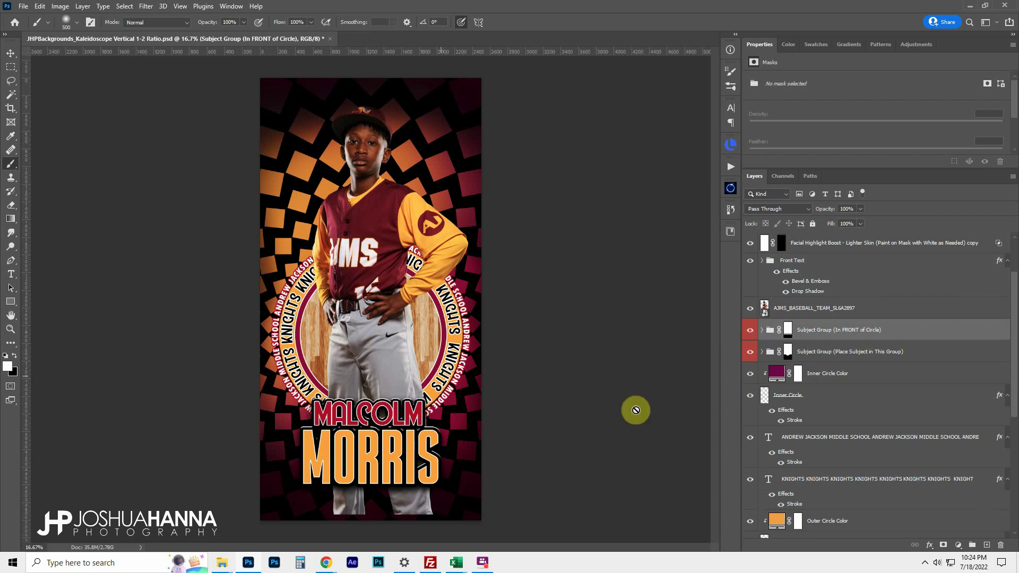
Step: Move the AJMS_BASEBALL_TEAM_SL6A2897 photo into the Subject Group (In FRONT of Circle), above the Subject Here layer
{"action": "left_click", "coordinate": [761, 331]}
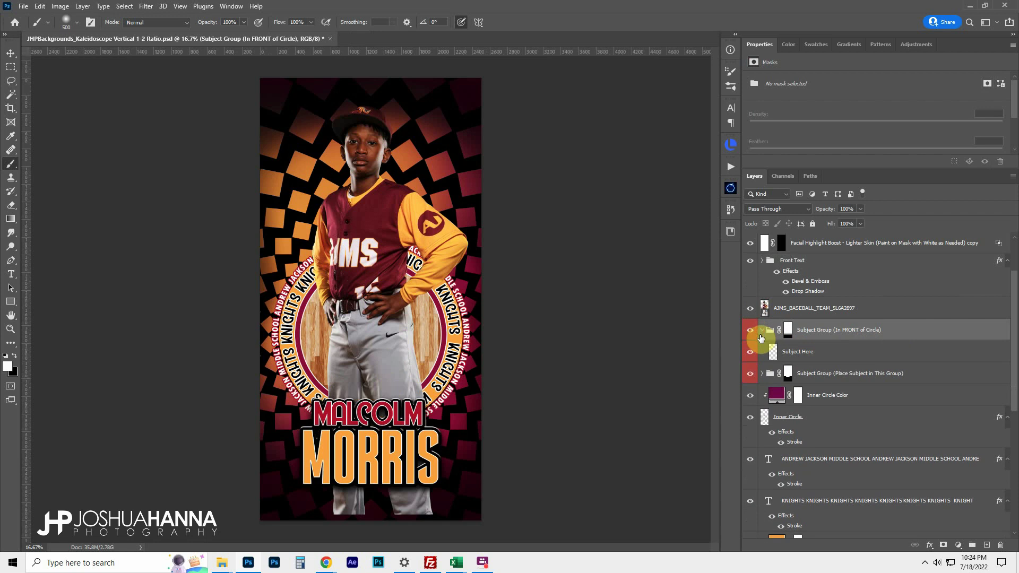
{"action": "left_click_drag", "start_coordinate": [783, 309], "coordinate": [822, 343]}
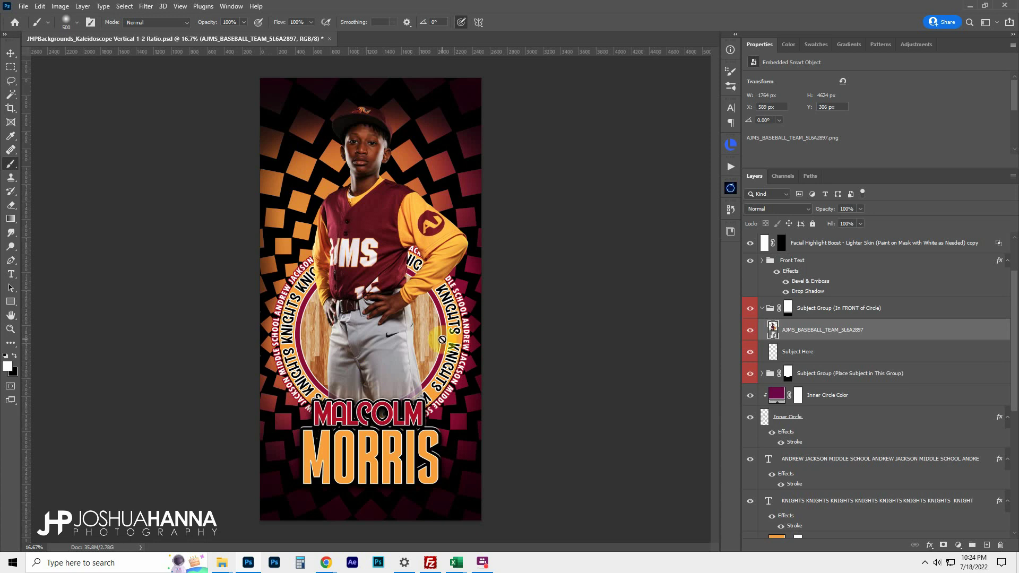
Step: Expand the lower subject group and rename it as "Subject Group (Inside Circle)"
{"action": "left_click", "coordinate": [763, 374]}
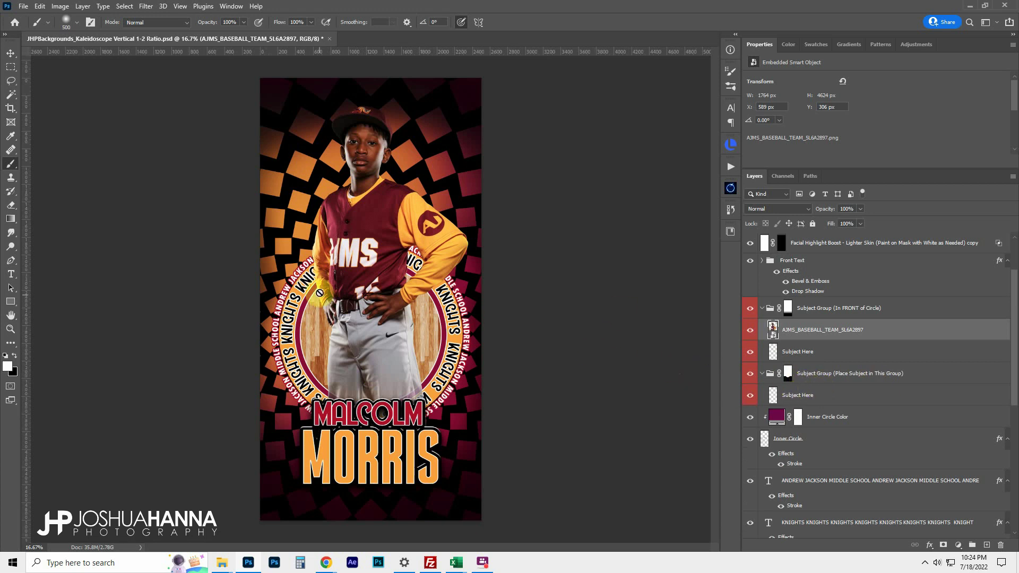
{"action": "double_click", "coordinate": [858, 375]}
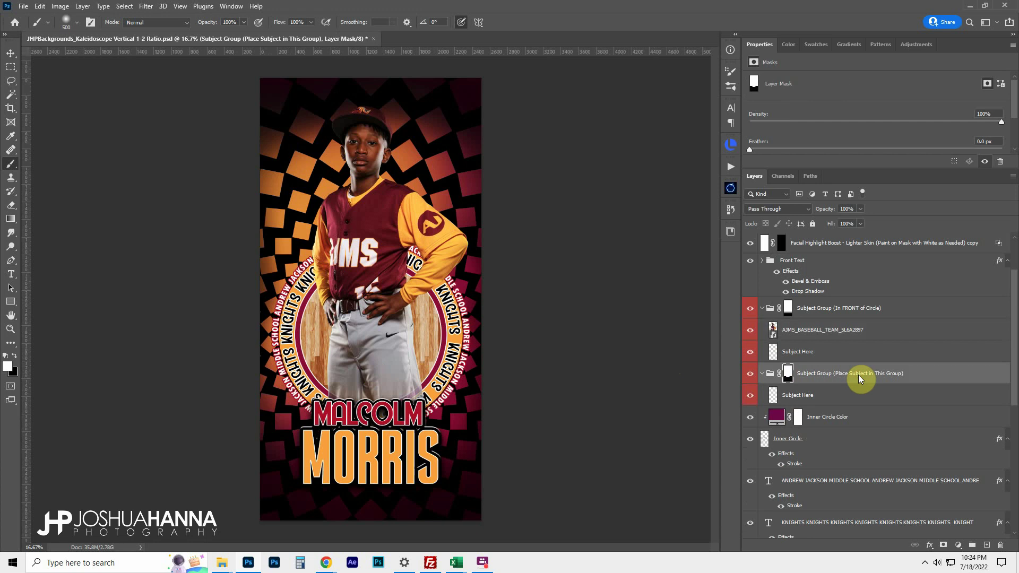
{"action": "left_click_drag", "start_coordinate": [902, 374], "coordinate": [837, 378]}
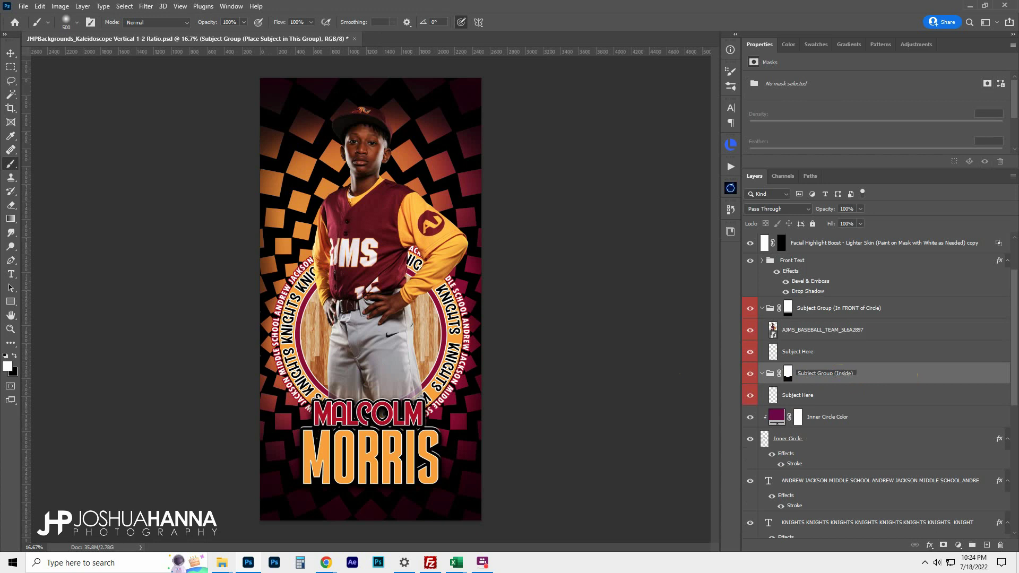
{"action": "type", "text": "Inside Circle"}
{"action": "key", "text": "Return"}
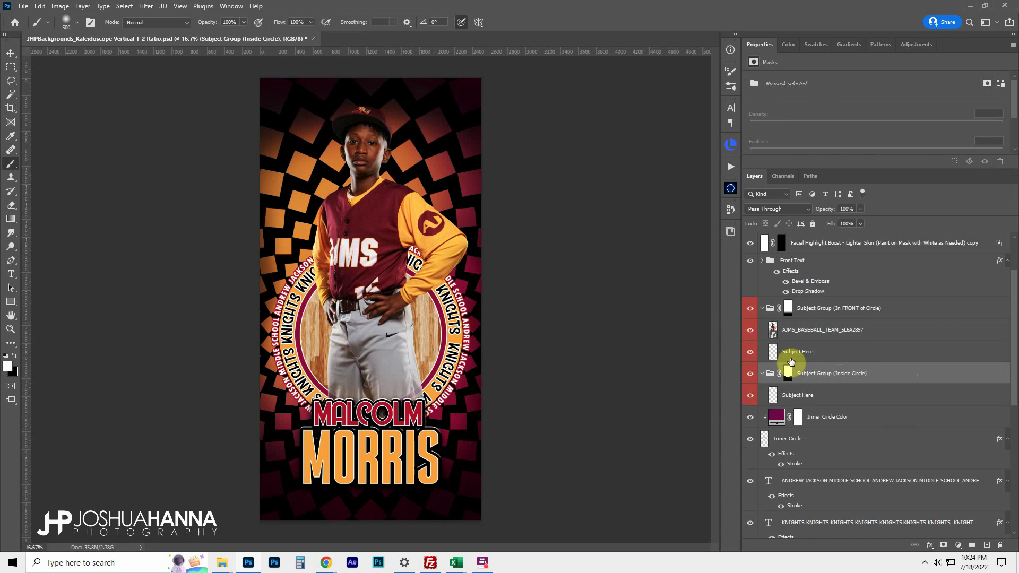
Step: Move the AJMS_BASEBALL_TEAM_SL6A2897 photo into the Subject Group (Inside Circle) and lower it on the banner to about Y 1505 px
{"action": "left_click", "coordinate": [809, 337]}
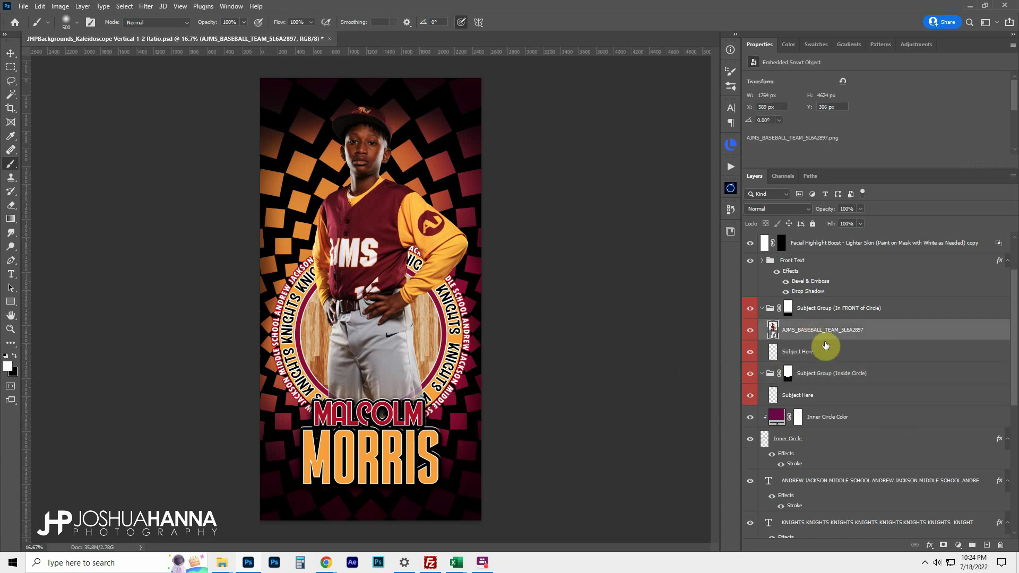
{"action": "left_click_drag", "start_coordinate": [807, 335], "coordinate": [864, 387]}
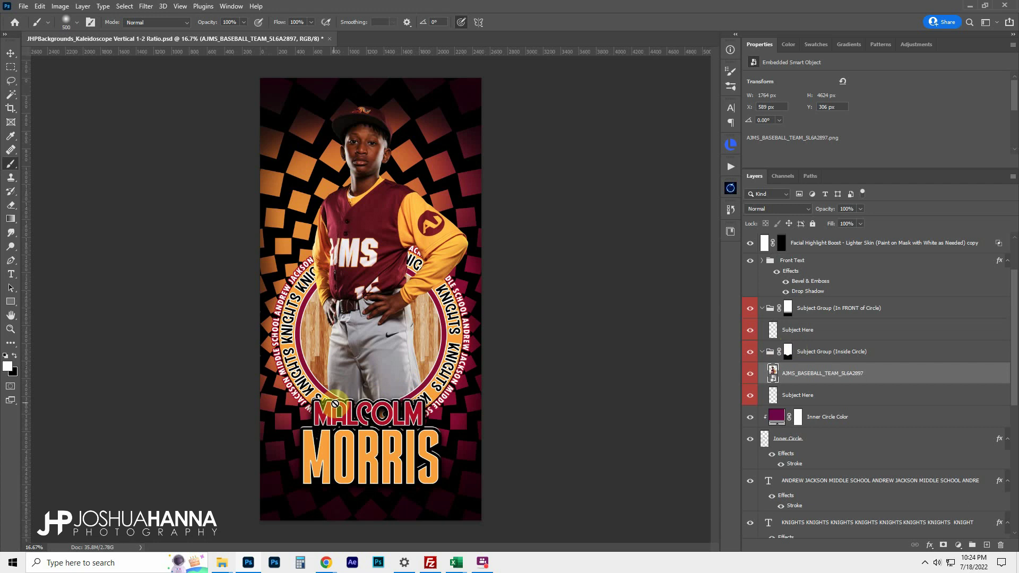
{"action": "left_click", "coordinate": [10, 53]}
{"action": "mouse_move", "coordinate": [393, 235]}
{"action": "left_mouse_down"}
{"action": "mouse_move", "coordinate": [374, 229]}
{"action": "mouse_move", "coordinate": [399, 234]}
{"action": "mouse_move", "coordinate": [397, 248]}
{"action": "left_mouse_up"}
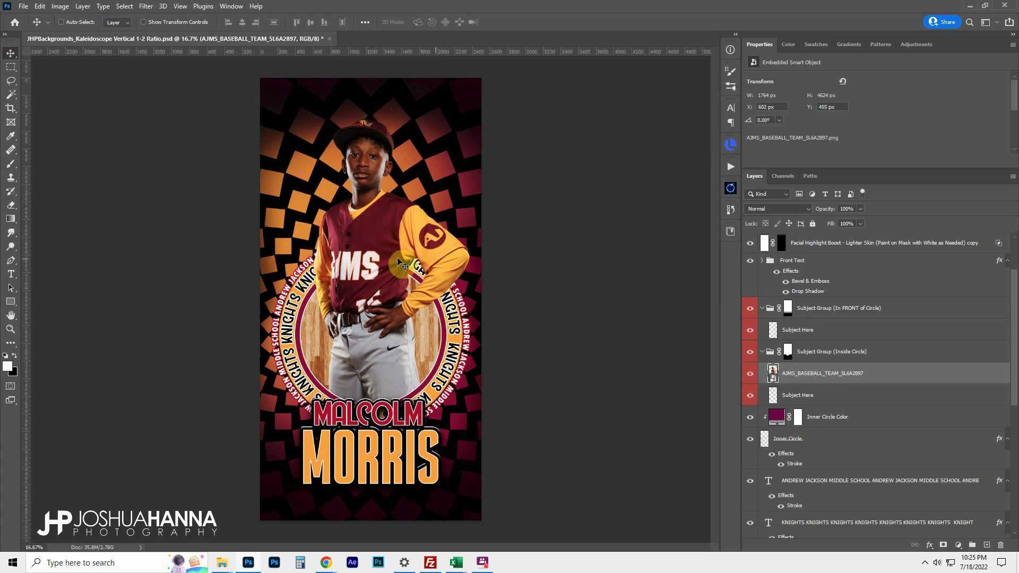
{"action": "left_click_drag", "start_coordinate": [402, 263], "coordinate": [381, 342]}
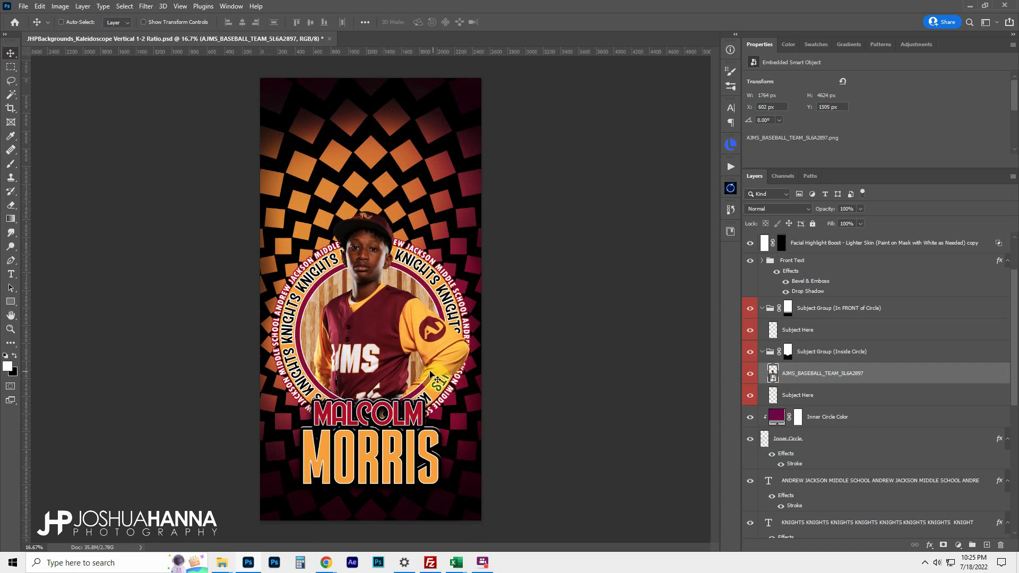
Step: Shift the athlete photo sideways within the circle to about X 525 px, testing how its edges overlap the ring
{"action": "mouse_move", "coordinate": [433, 378]}
{"action": "left_mouse_down"}
{"action": "mouse_move", "coordinate": [384, 340]}
{"action": "mouse_move", "coordinate": [385, 353]}
{"action": "mouse_move", "coordinate": [450, 382]}
{"action": "left_mouse_up"}
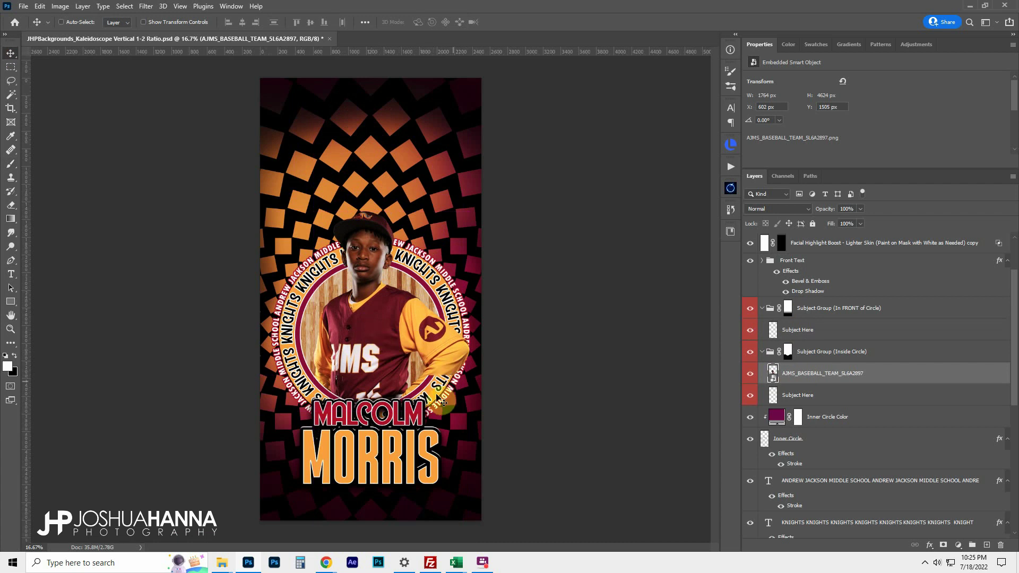
{"action": "mouse_move", "coordinate": [385, 345]}
{"action": "left_mouse_down"}
{"action": "mouse_move", "coordinate": [384, 317]}
{"action": "mouse_move", "coordinate": [386, 348]}
{"action": "left_mouse_up"}
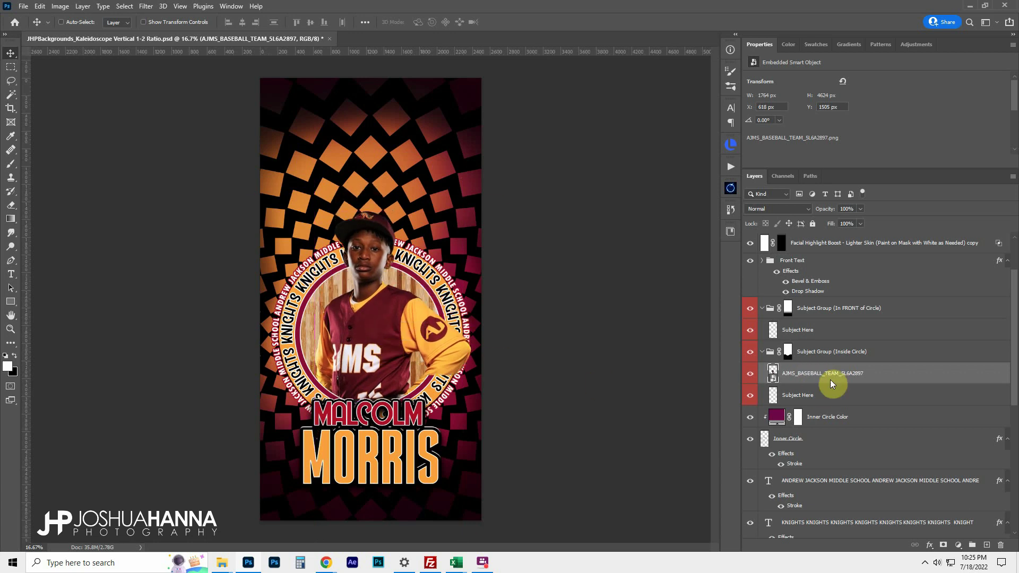
{"action": "left_click_drag", "start_coordinate": [372, 350], "coordinate": [371, 335]}
{"action": "left_click_drag", "start_coordinate": [438, 386], "coordinate": [437, 386]}
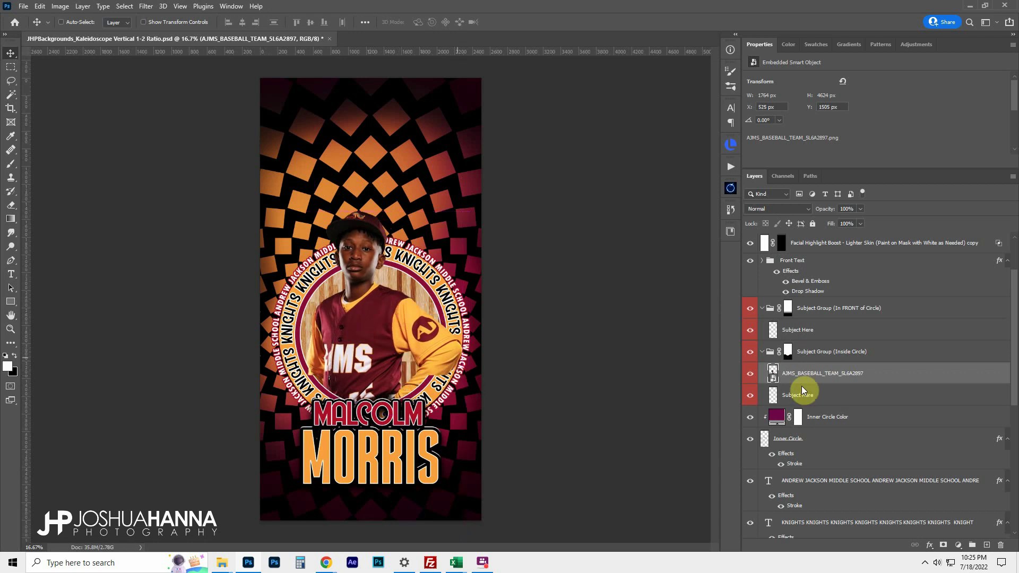
Step: Try the athlete photo in the Subject Group (In FRONT of Circle) and reposition it to about X 602 px, Y 946 px
{"action": "left_click_drag", "start_coordinate": [794, 379], "coordinate": [831, 324]}
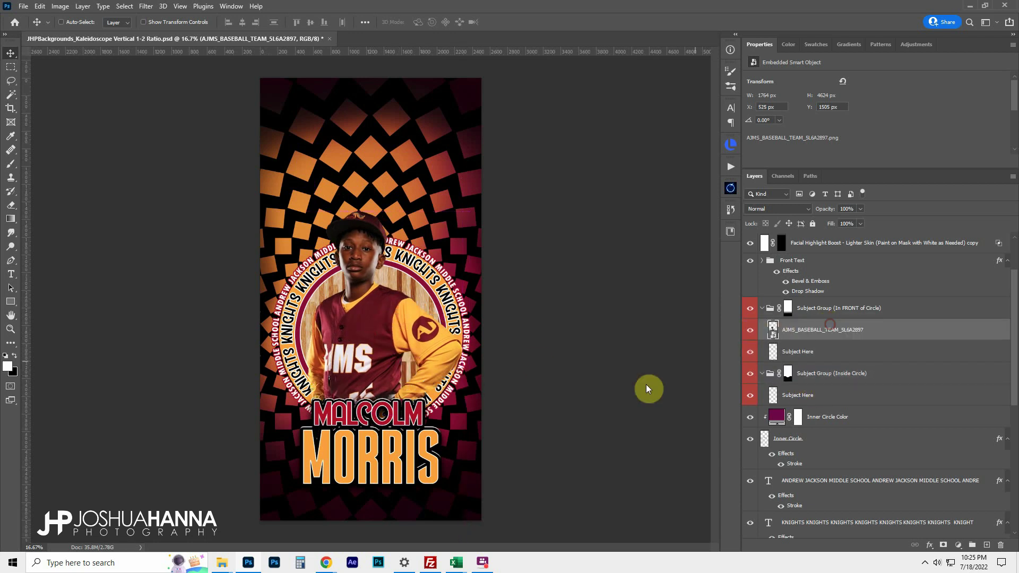
{"action": "left_click_drag", "start_coordinate": [379, 333], "coordinate": [383, 293]}
{"action": "mouse_move", "coordinate": [384, 346]}
{"action": "left_mouse_down"}
{"action": "mouse_move", "coordinate": [380, 313]}
{"action": "mouse_move", "coordinate": [381, 359]}
{"action": "mouse_move", "coordinate": [382, 349]}
{"action": "left_mouse_up"}
Step: Return the athlete photo to the Subject Group (Inside Circle) and raise it to about Y 589 px
{"action": "left_click_drag", "start_coordinate": [811, 335], "coordinate": [814, 386]}
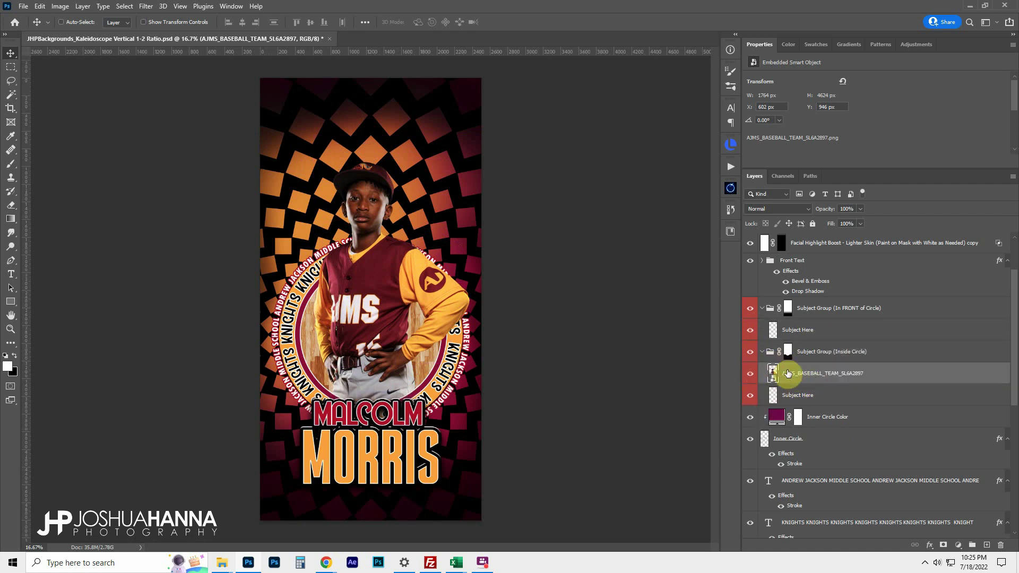
{"action": "left_click_drag", "start_coordinate": [389, 286], "coordinate": [385, 255]}
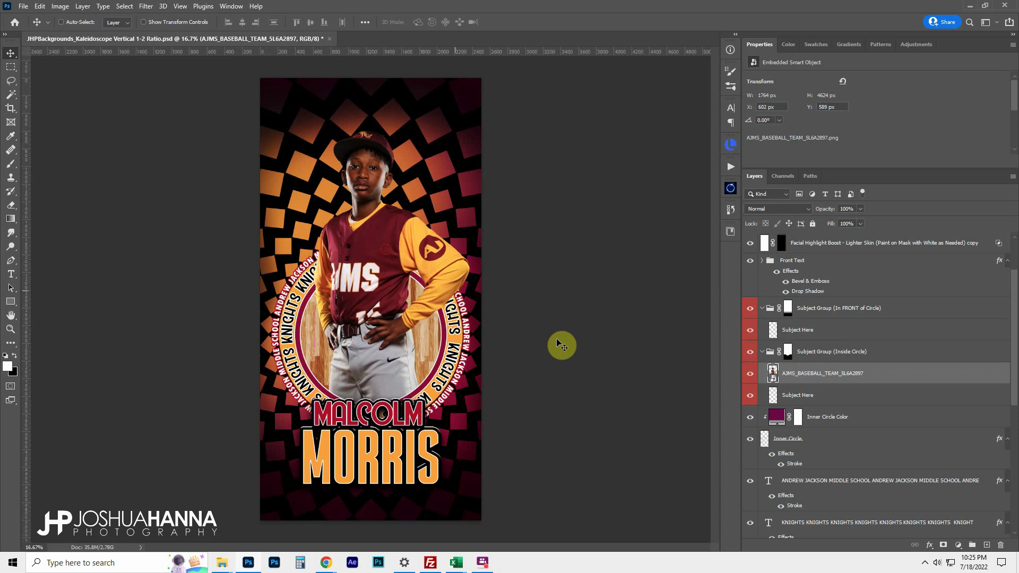
Step: Hide the athlete photo layer and collapse both subject groups
{"action": "left_click", "coordinate": [749, 374]}
{"action": "left_click", "coordinate": [763, 352]}
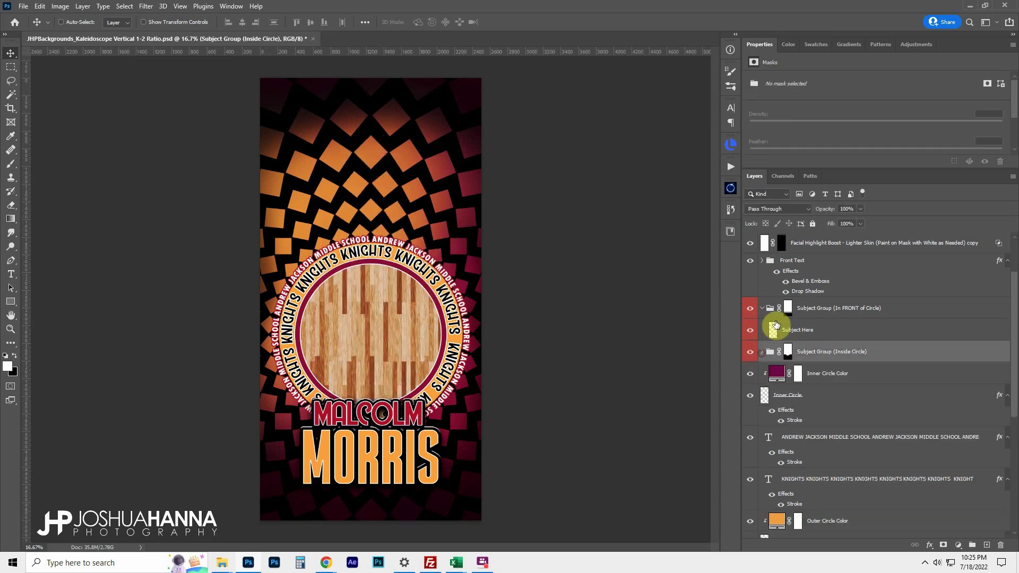
{"action": "left_click", "coordinate": [763, 309]}
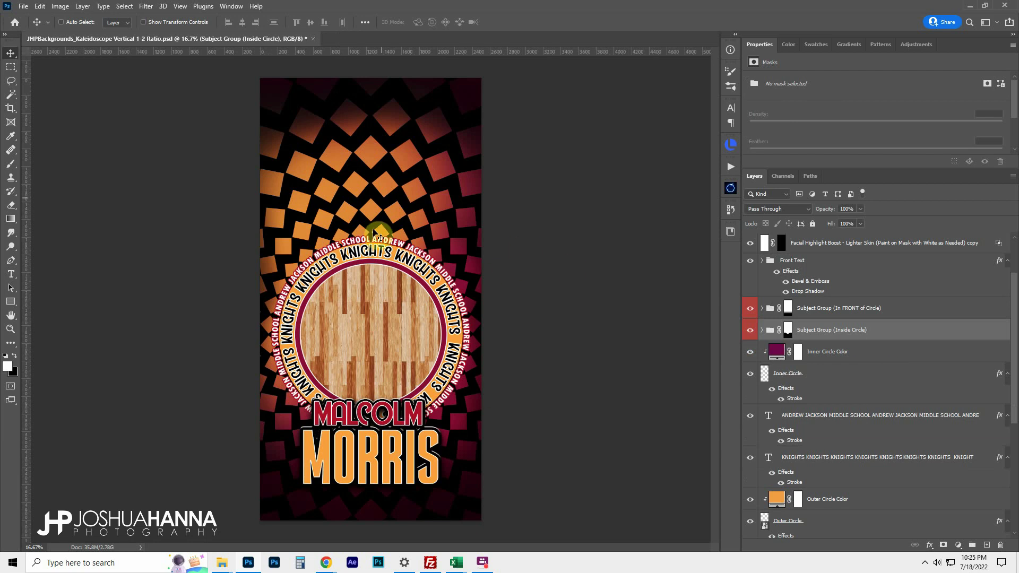
Step: Try a lighter colour for the Background Color fill layer, then settle on black (000000)
{"action": "scroll", "coordinate": [833, 419], "scroll_direction": "down", "scroll_amount": 3}
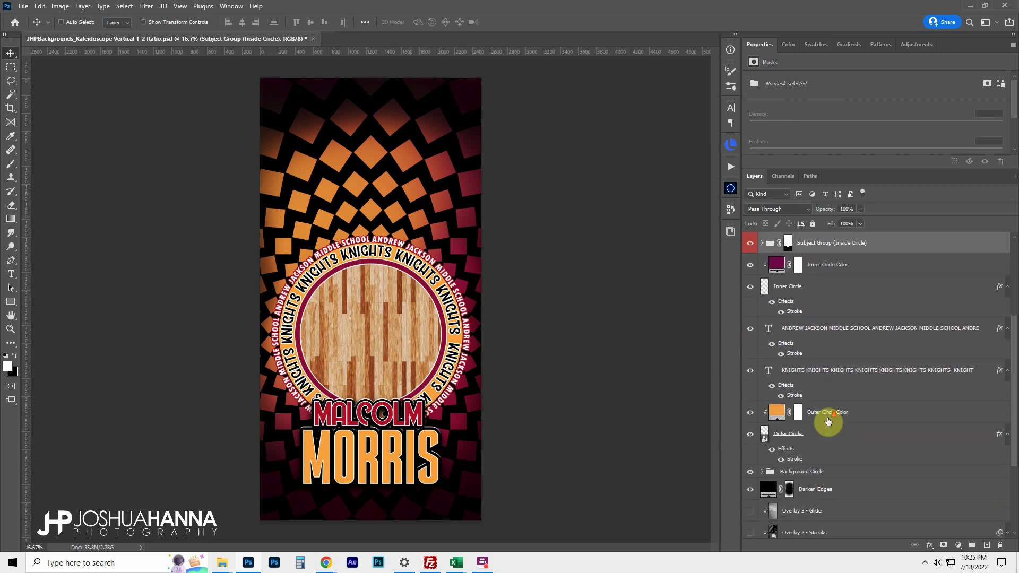
{"action": "scroll", "coordinate": [828, 421], "scroll_direction": "down", "scroll_amount": 2}
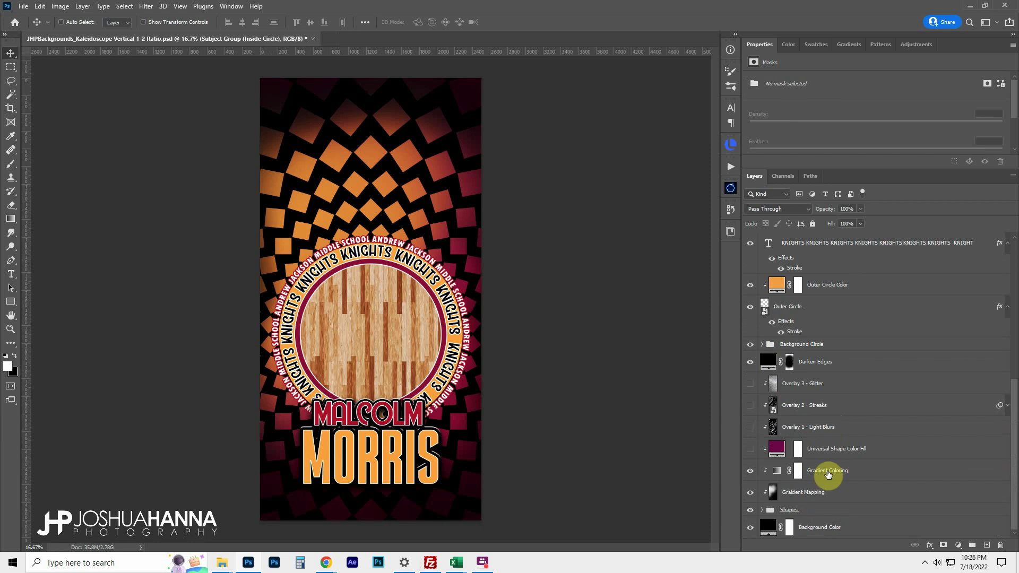
{"action": "double_click", "coordinate": [769, 527]}
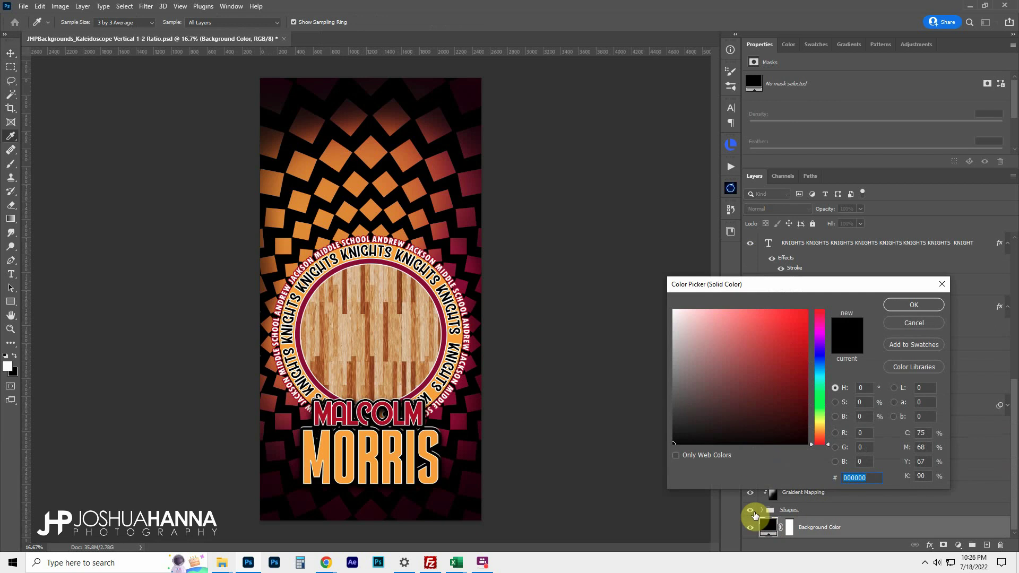
{"action": "mouse_move", "coordinate": [719, 360]}
{"action": "left_mouse_down"}
{"action": "mouse_move", "coordinate": [712, 289]}
{"action": "mouse_move", "coordinate": [631, 277]}
{"action": "mouse_move", "coordinate": [836, 336]}
{"action": "mouse_move", "coordinate": [653, 463]}
{"action": "left_mouse_up"}
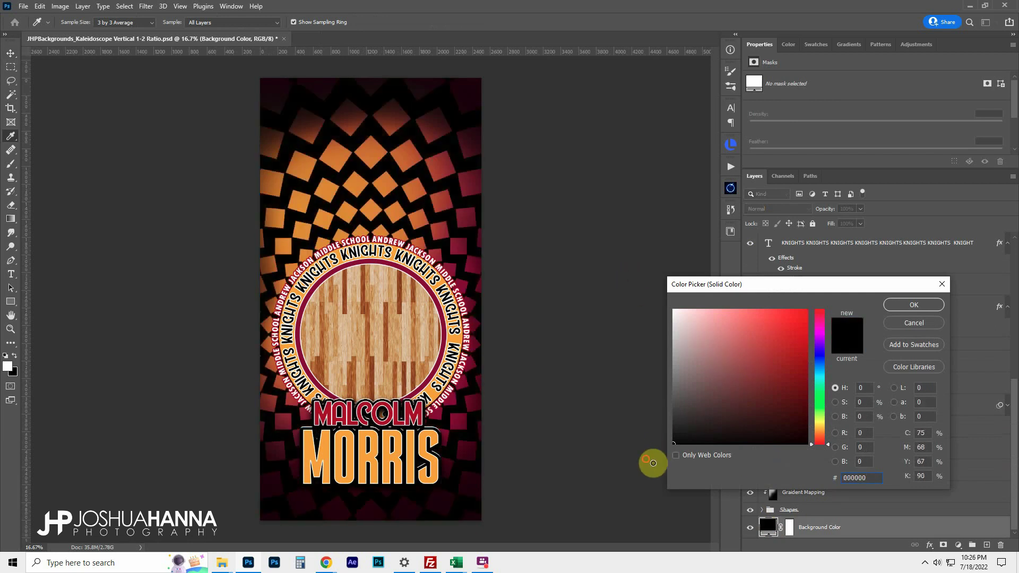
{"action": "left_click", "coordinate": [923, 306]}
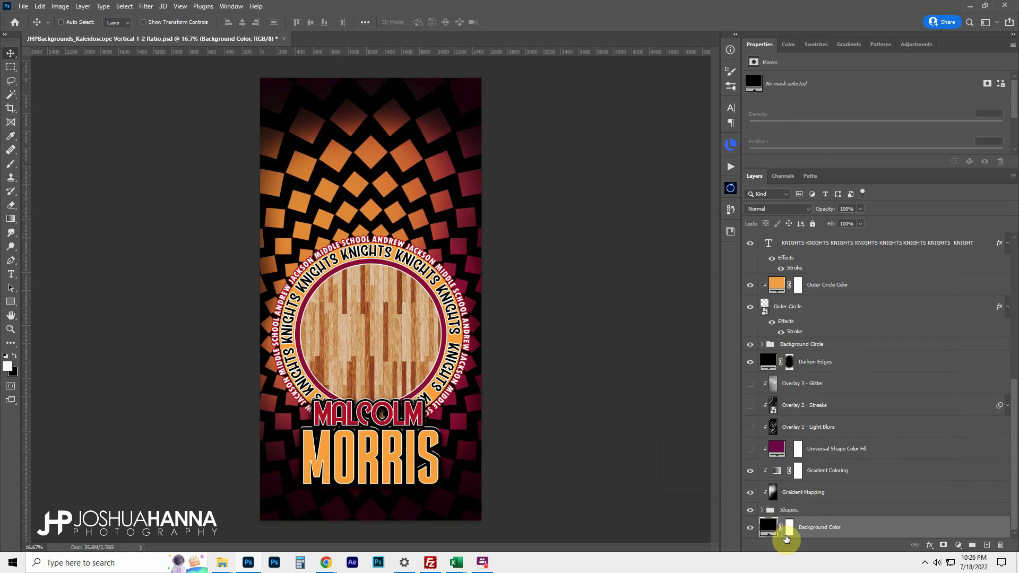
Step: Expand the Shapes group, preview the Circles pattern in place of Squares, and switch back to Squares
{"action": "left_click", "coordinate": [806, 511]}
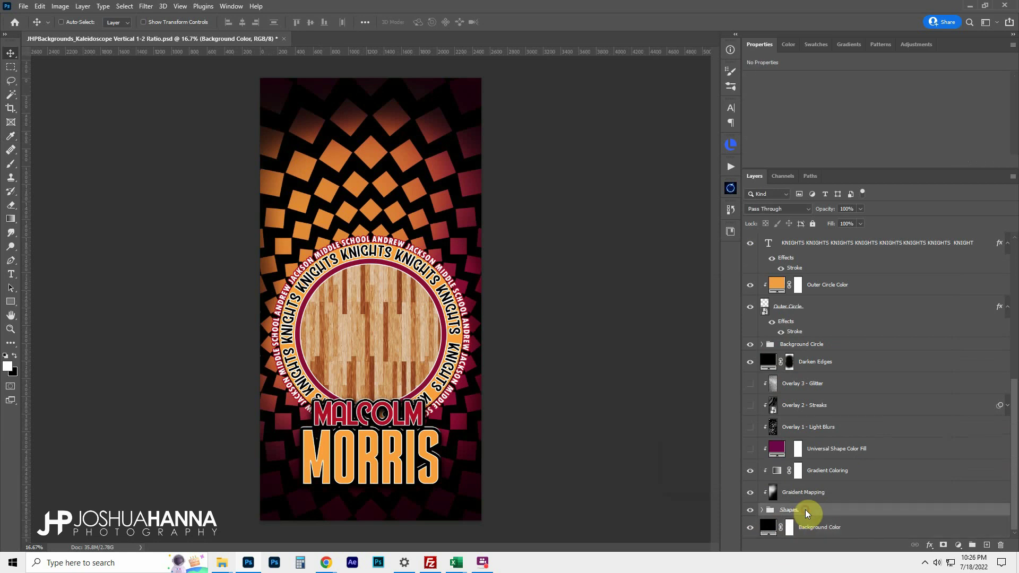
{"action": "left_click", "coordinate": [761, 511]}
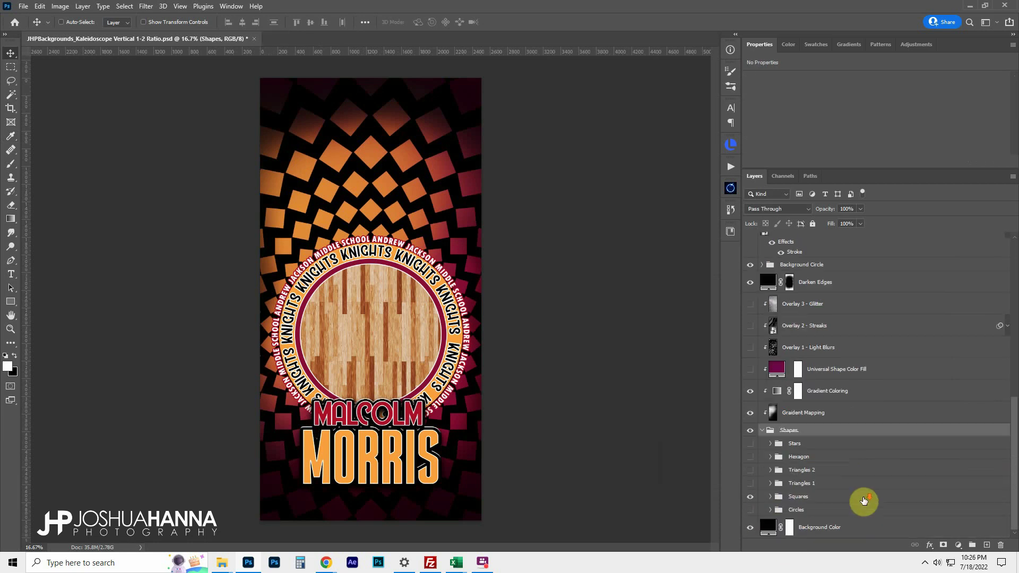
{"action": "left_click", "coordinate": [751, 498]}
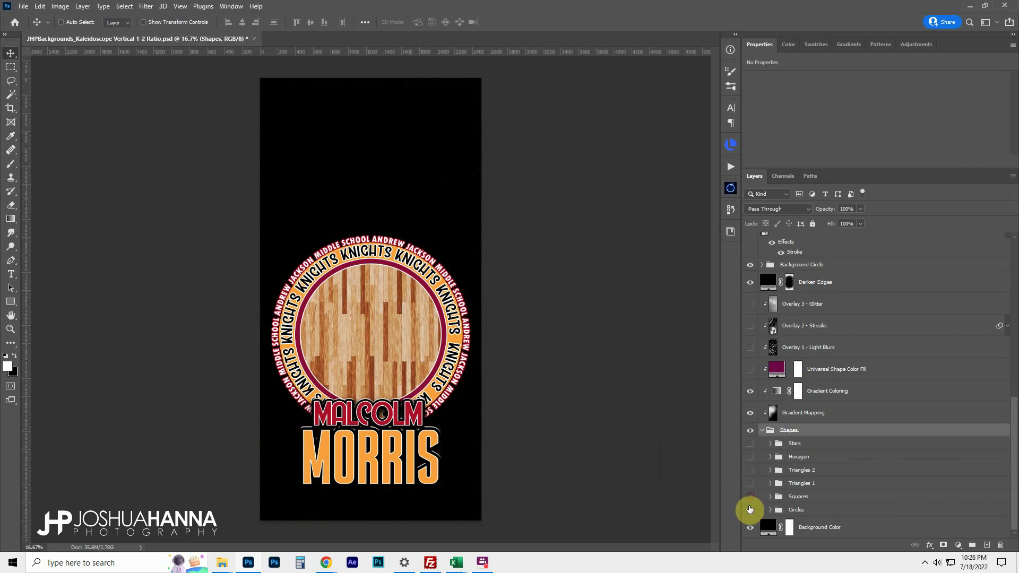
{"action": "left_click", "coordinate": [750, 511]}
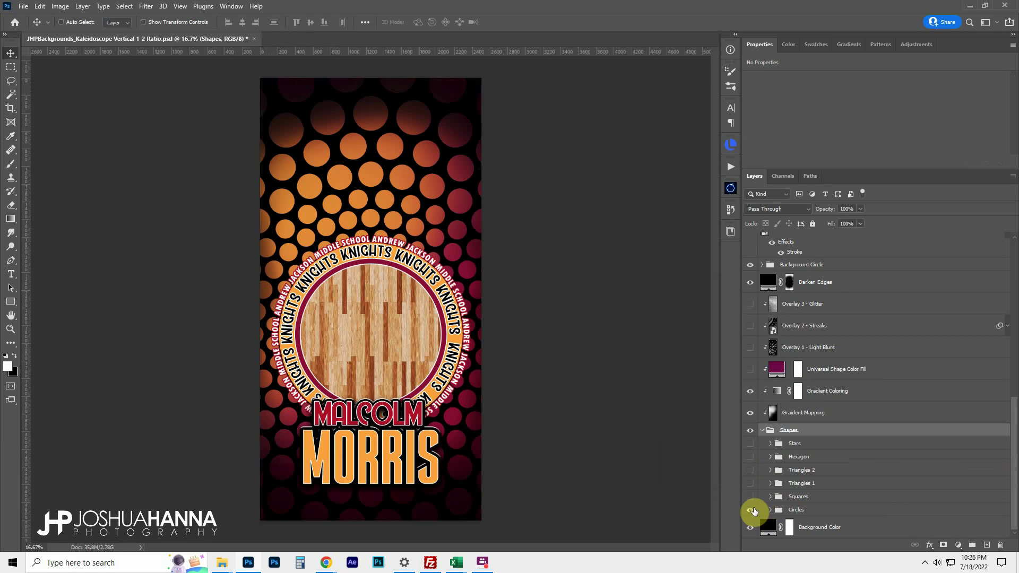
{"action": "left_click", "coordinate": [753, 510]}
{"action": "left_click", "coordinate": [750, 497]}
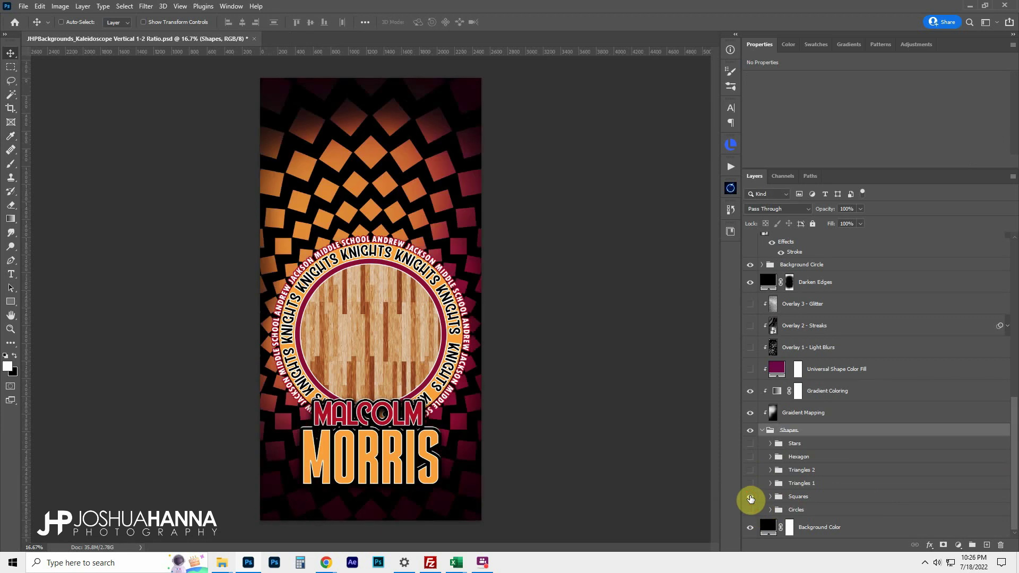
Step: Hide the Squares pattern and preview the Triangles 1 and Triangles 2 patterns one at a time
{"action": "left_click", "coordinate": [750, 498]}
{"action": "left_click", "coordinate": [750, 484]}
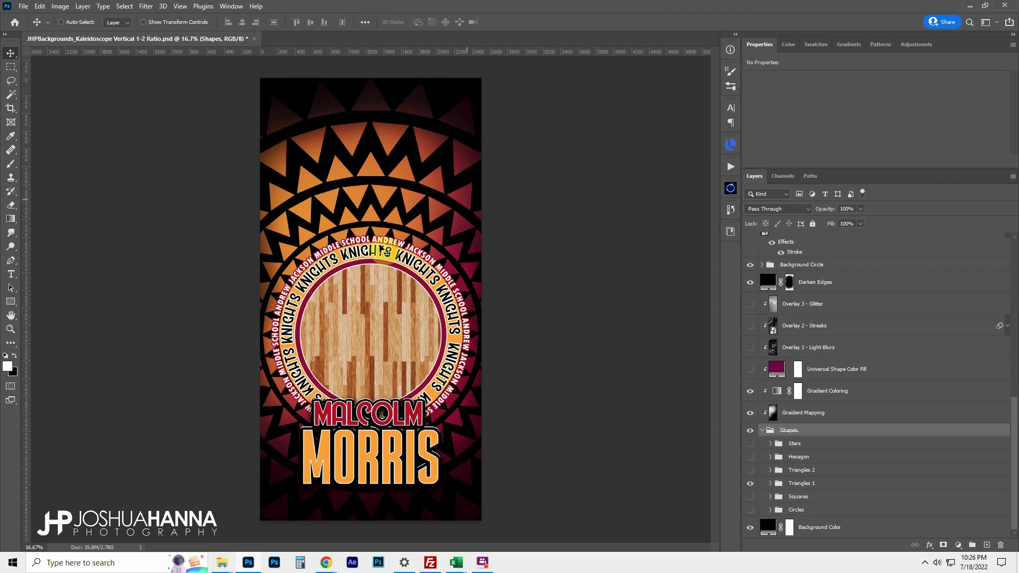
{"action": "left_click", "coordinate": [751, 483]}
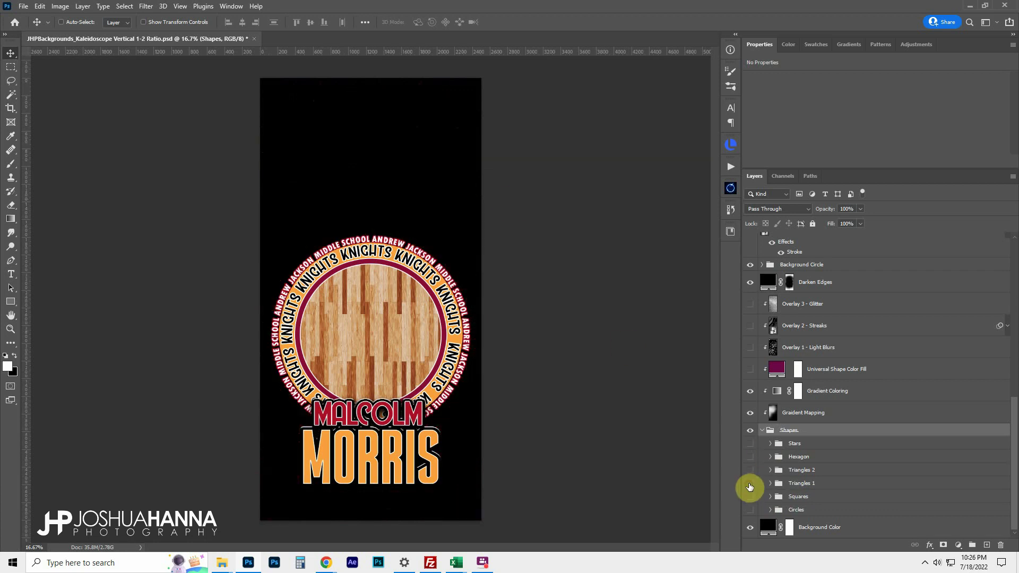
{"action": "left_click", "coordinate": [749, 471]}
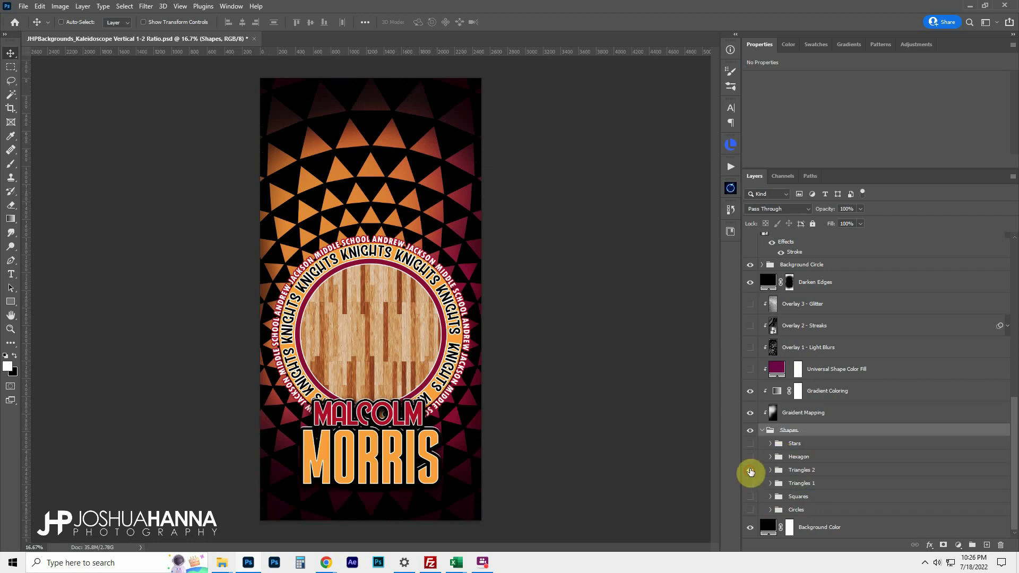
{"action": "left_click", "coordinate": [750, 470]}
Step: Preview the Hexagon and Stars patterns in turn and leave only Hexagon visible in the Shapes group
{"action": "left_click", "coordinate": [751, 458]}
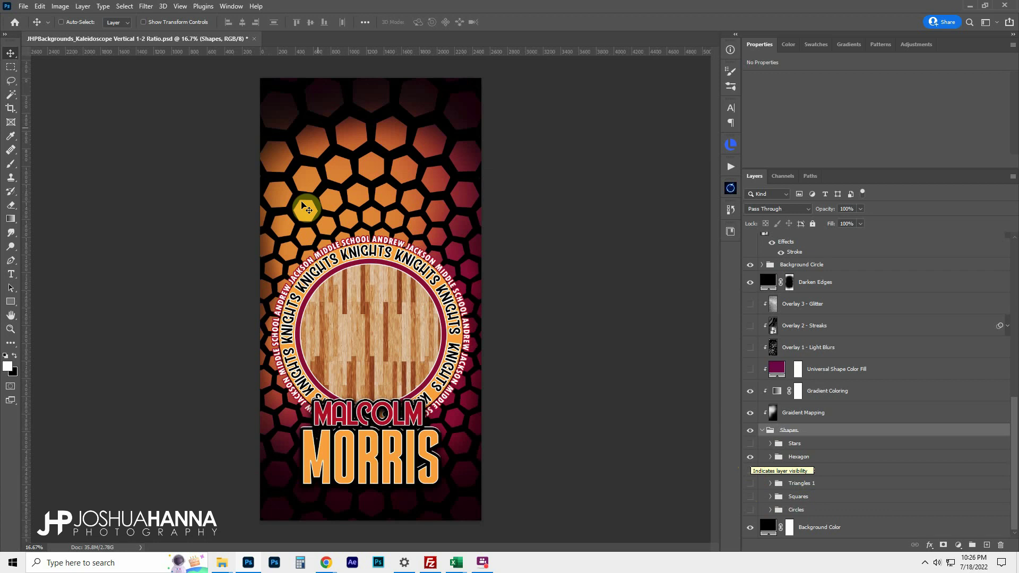
{"action": "left_click", "coordinate": [750, 457]}
{"action": "left_click", "coordinate": [750, 445]}
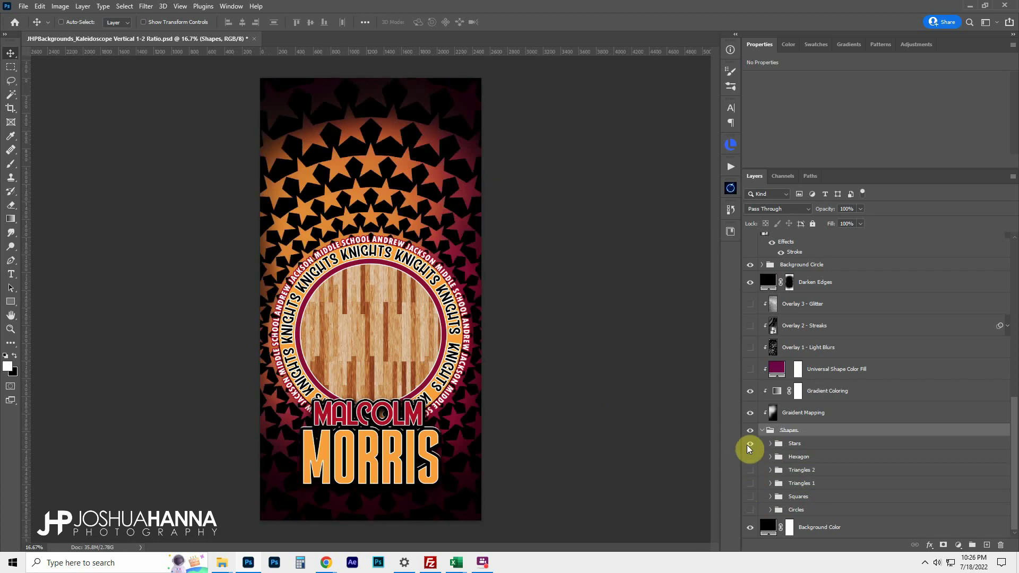
{"action": "left_click", "coordinate": [750, 444]}
{"action": "left_click", "coordinate": [750, 457]}
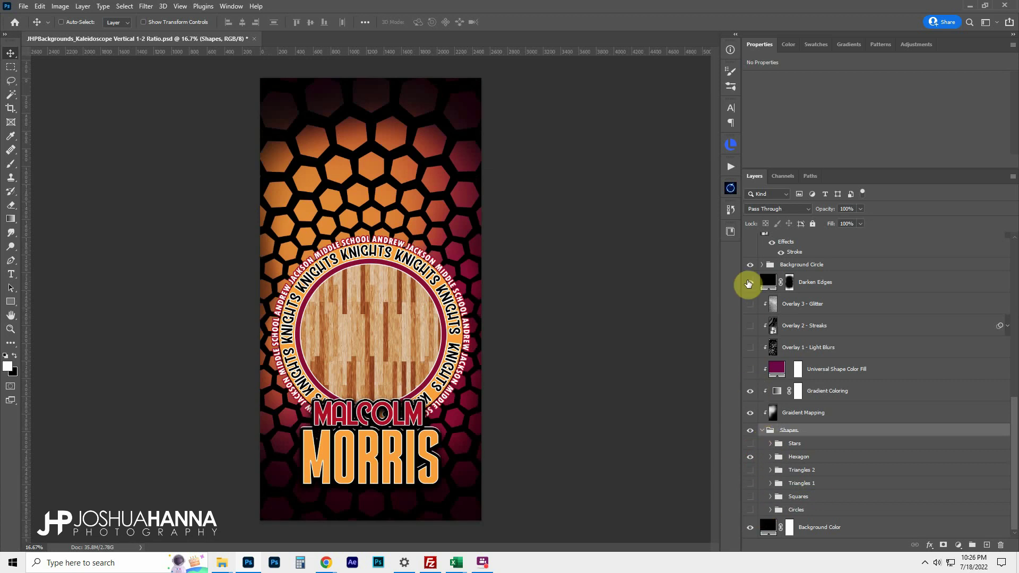
Step: Toggle the Darken Edges layer to compare its effect on the background, and leave it hidden
{"action": "left_click", "coordinate": [849, 284]}
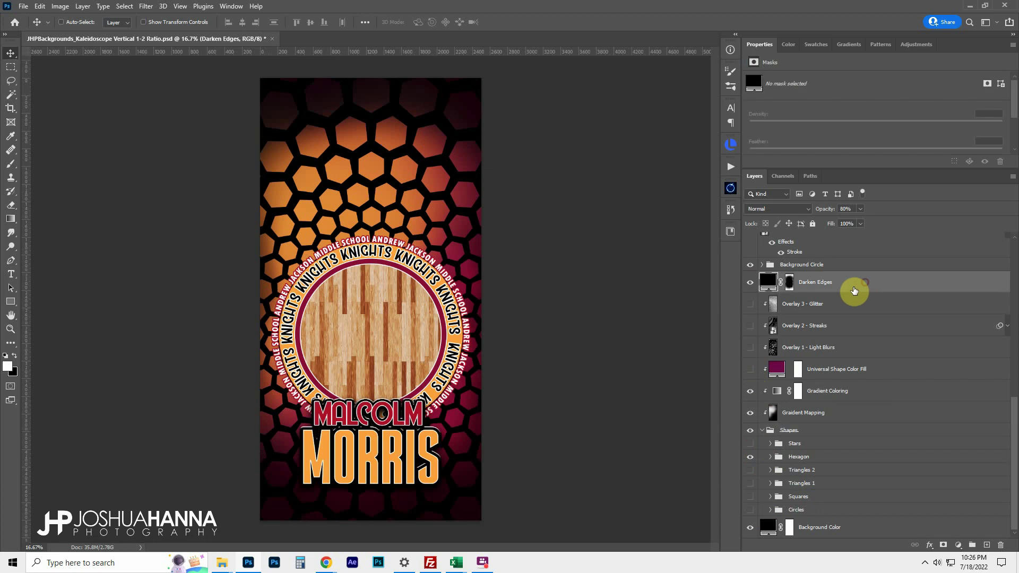
{"action": "left_click", "coordinate": [750, 282]}
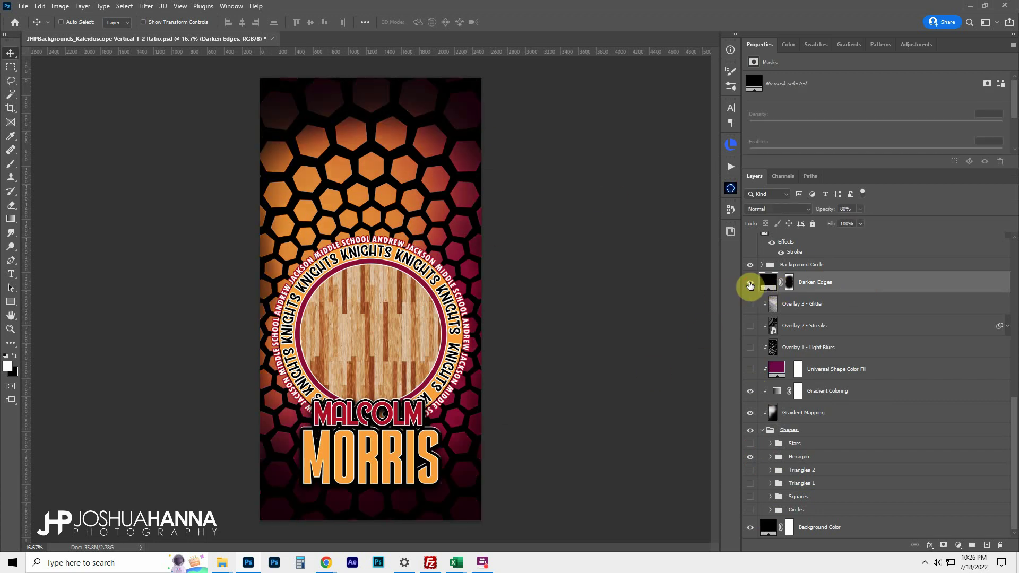
{"action": "left_click", "coordinate": [750, 282]}
{"action": "left_click", "coordinate": [750, 284]}
Step: Hide the Gradient Coloring and Gradient Mapping layers above the Shapes group
{"action": "left_click", "coordinate": [749, 391]}
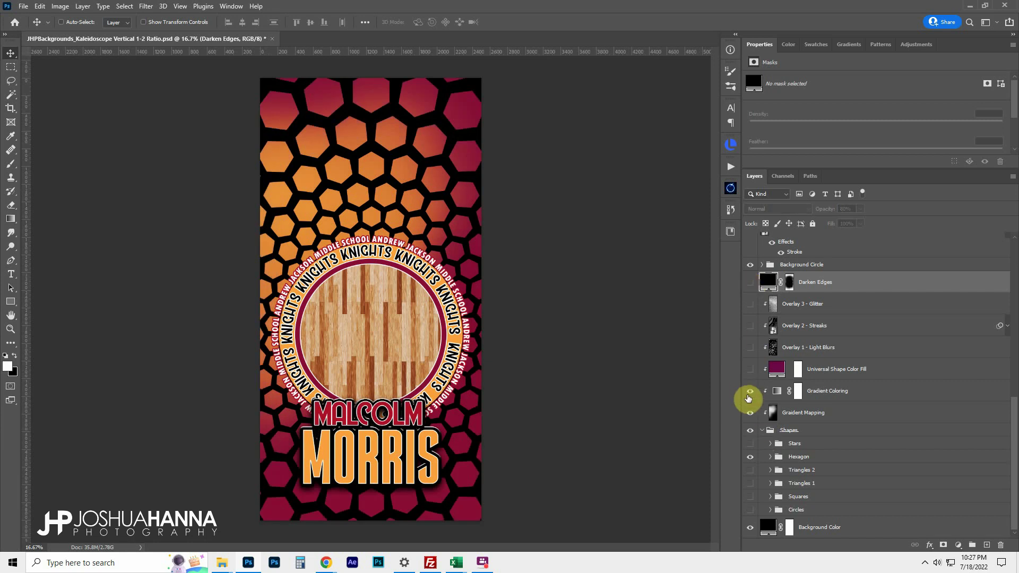
{"action": "left_click", "coordinate": [749, 393]}
{"action": "left_click", "coordinate": [749, 413]}
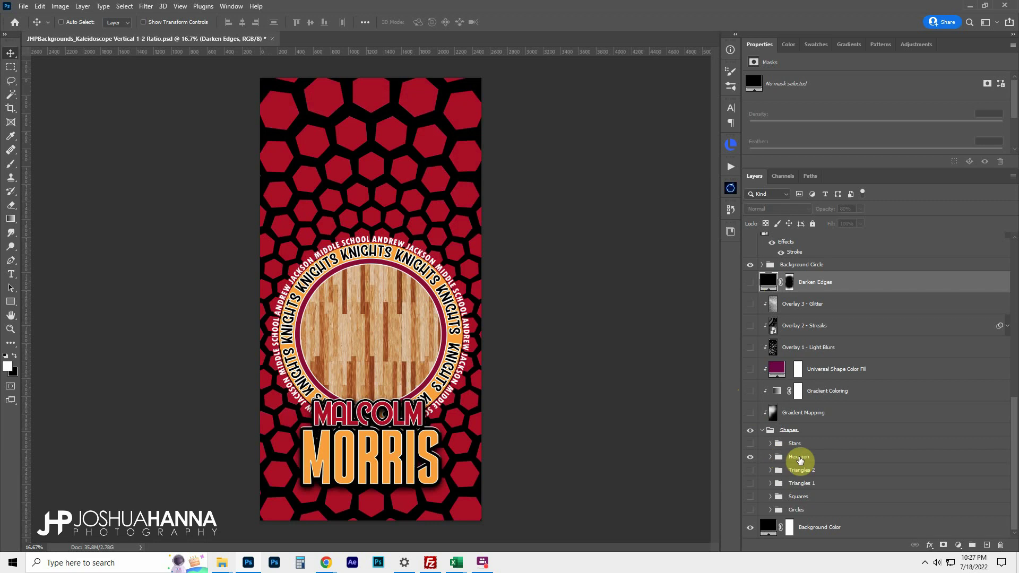
Step: Expand the Hexagon group and recolour the Color Fill above Hexagons 8 with orange sampled from the athlete's last-name lettering
{"action": "left_click", "coordinate": [770, 460]}
{"action": "scroll", "coordinate": [769, 462], "scroll_direction": "down", "scroll_amount": 3}
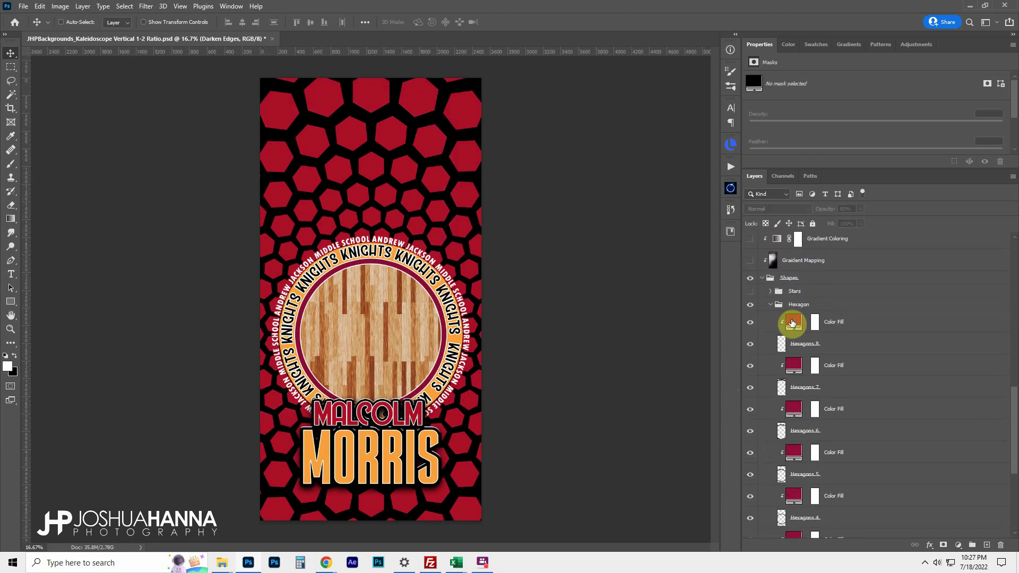
{"action": "double_click", "coordinate": [792, 323]}
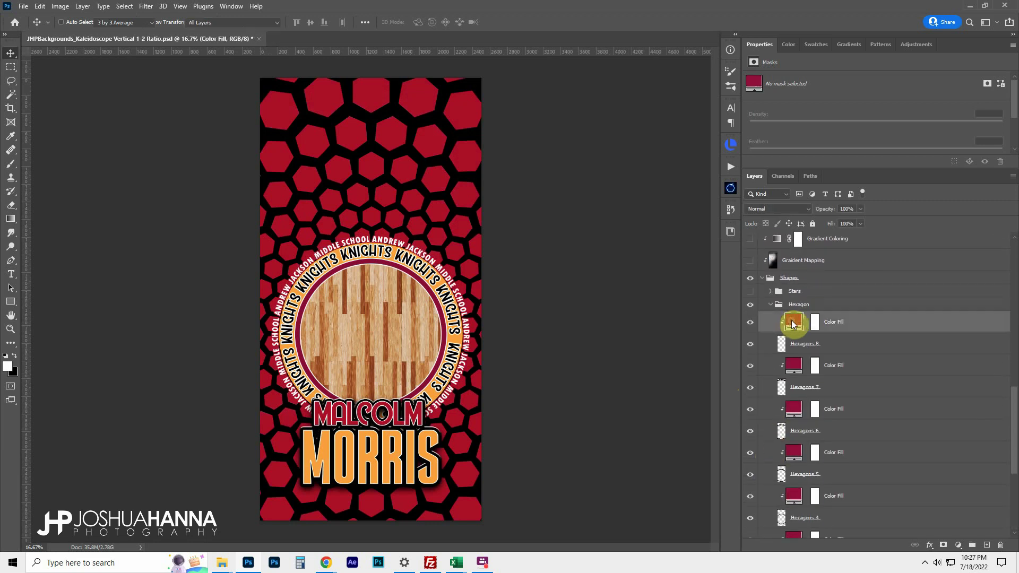
{"action": "left_click", "coordinate": [413, 439]}
{"action": "left_click", "coordinate": [913, 305]}
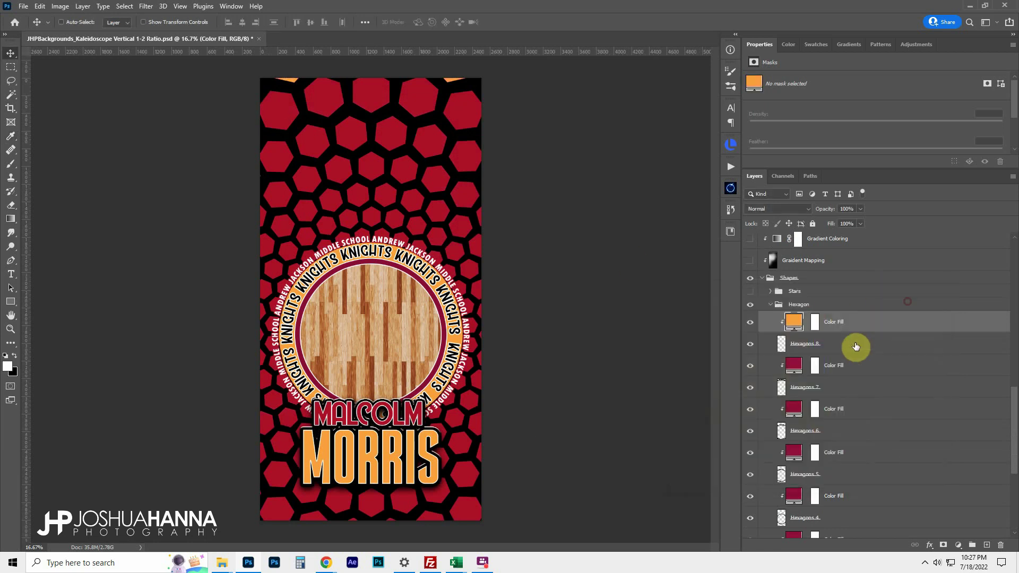
Step: Recolour the Color Fills above Hexagons 6, Hexagons 4 and Hexagons 2 with orange f0a102 sampled from the last-name lettering
{"action": "double_click", "coordinate": [797, 412]}
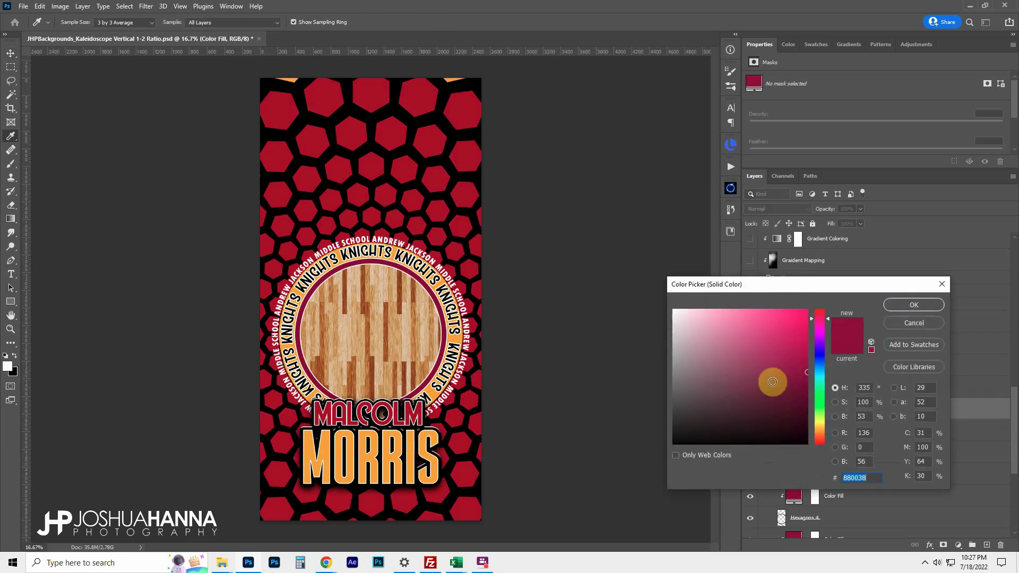
{"action": "left_click", "coordinate": [389, 435]}
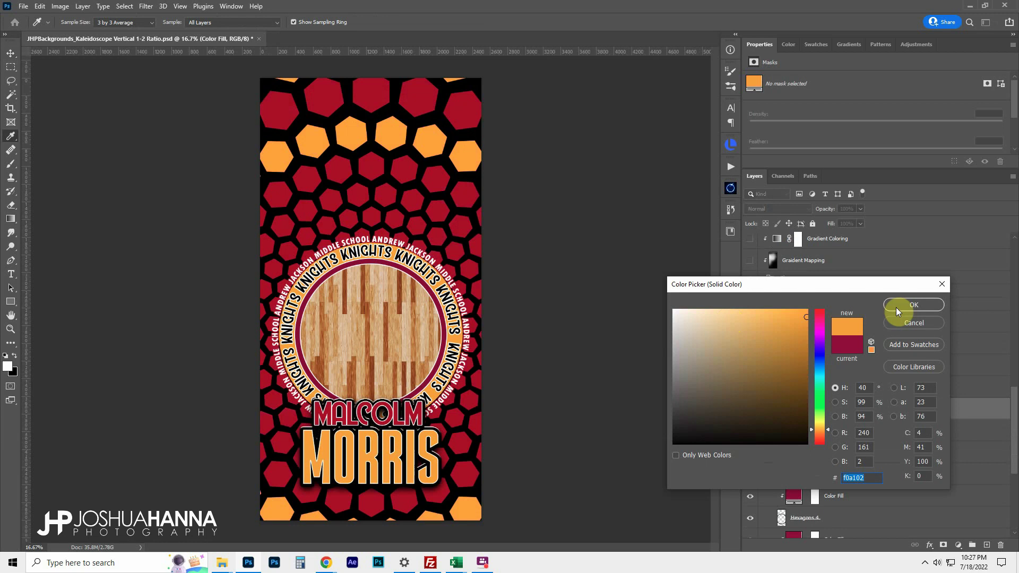
{"action": "left_click", "coordinate": [913, 304]}
{"action": "double_click", "coordinate": [793, 495]}
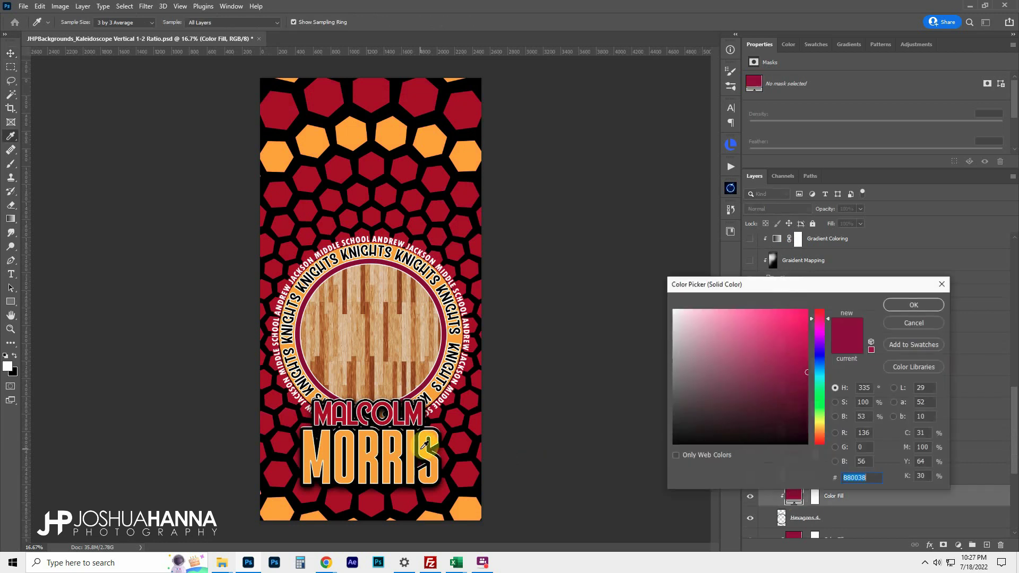
{"action": "left_click", "coordinate": [411, 437]}
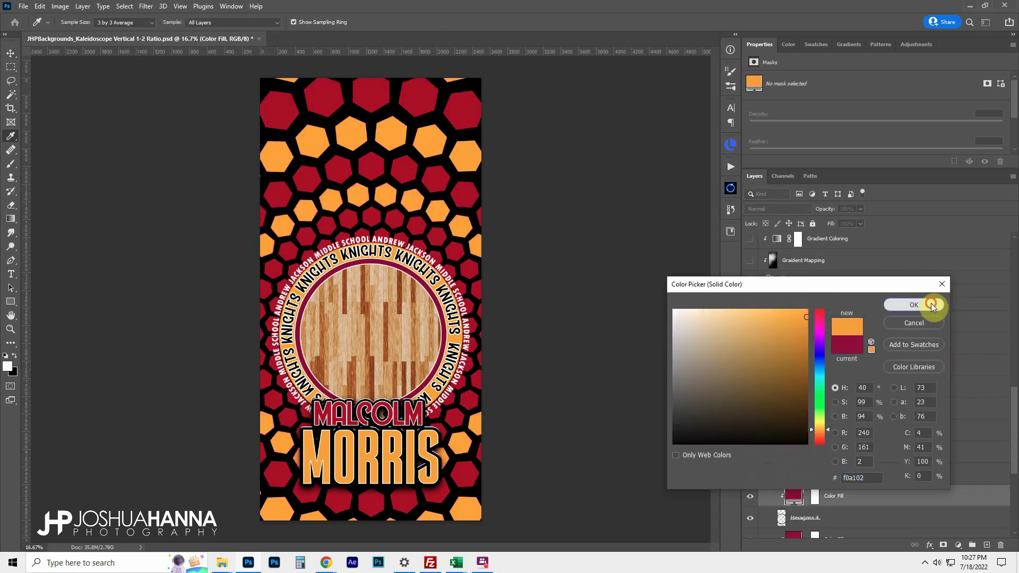
{"action": "left_click", "coordinate": [914, 304]}
{"action": "scroll", "coordinate": [796, 478], "scroll_direction": "down", "scroll_amount": 2}
{"action": "double_click", "coordinate": [795, 492]}
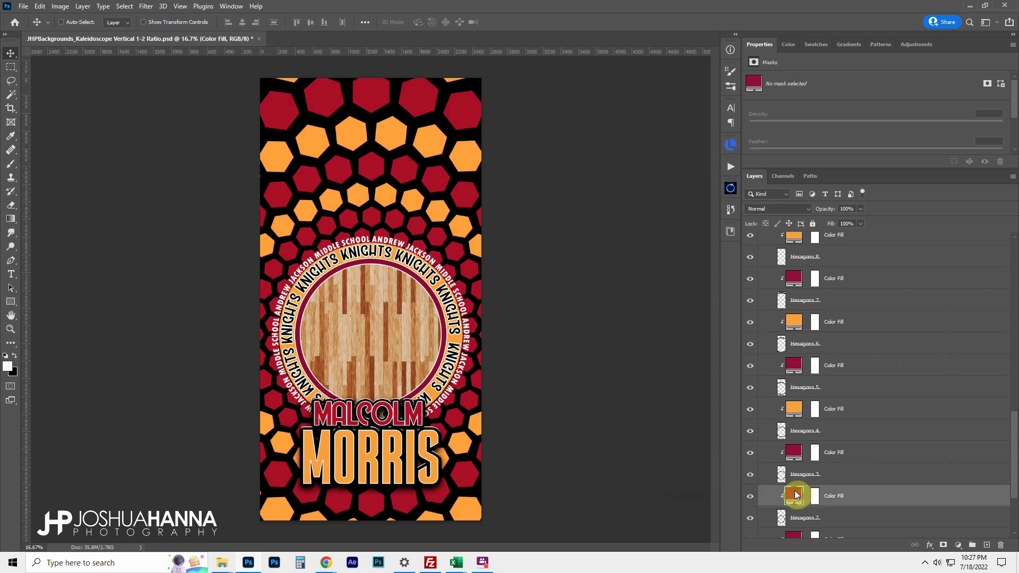
{"action": "left_click", "coordinate": [460, 410]}
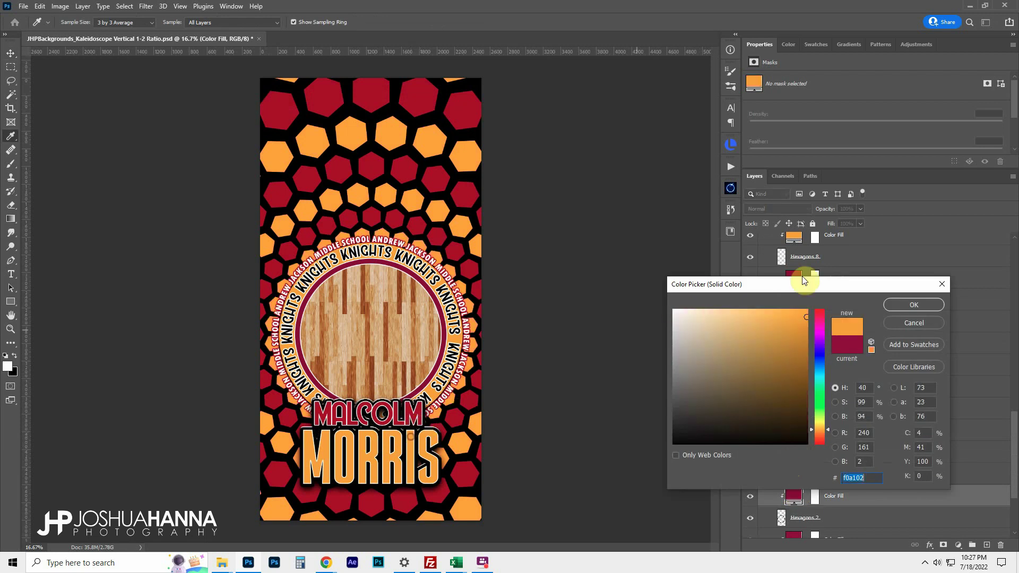
{"action": "left_click", "coordinate": [913, 305]}
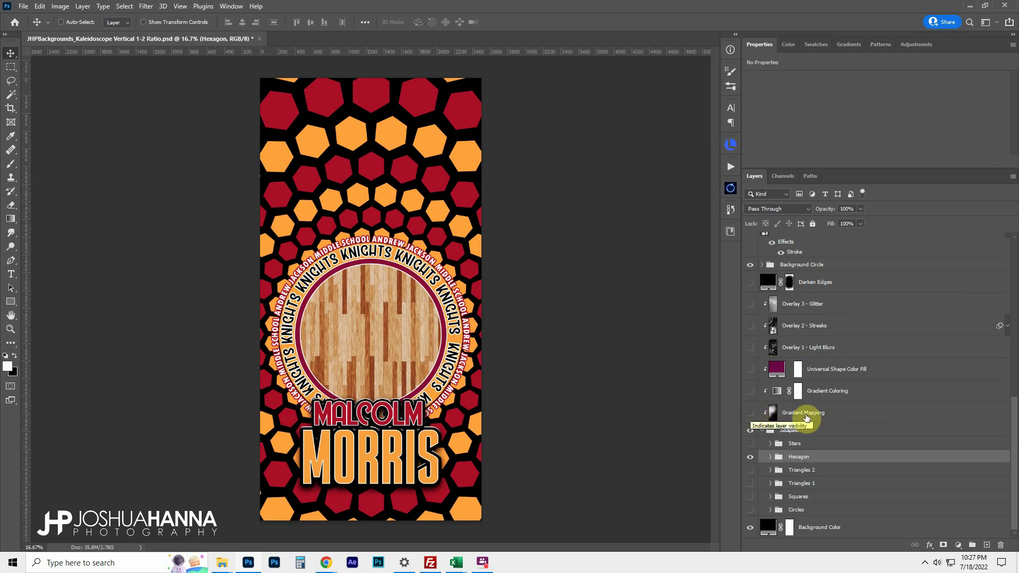
Step: Show the Gradient Mapping and Gradient Coloring layers above the Shapes group
{"action": "left_click", "coordinate": [811, 415]}
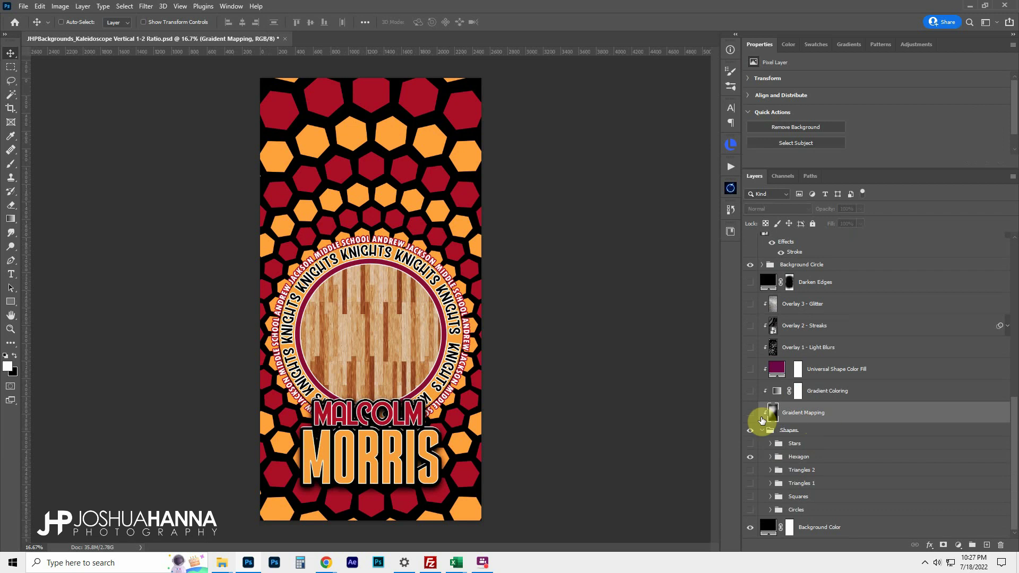
{"action": "left_click", "coordinate": [750, 414]}
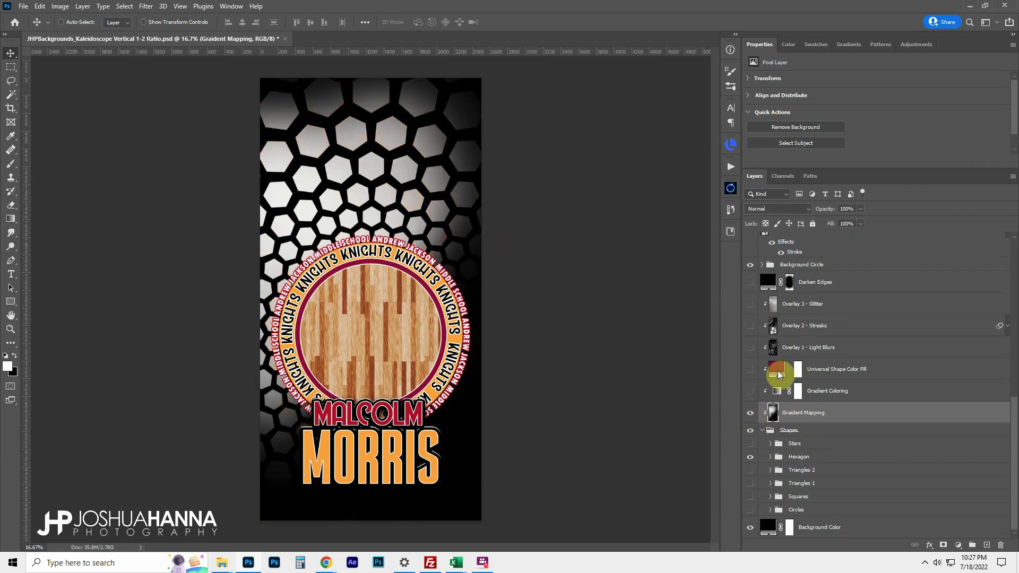
{"action": "left_click", "coordinate": [829, 396]}
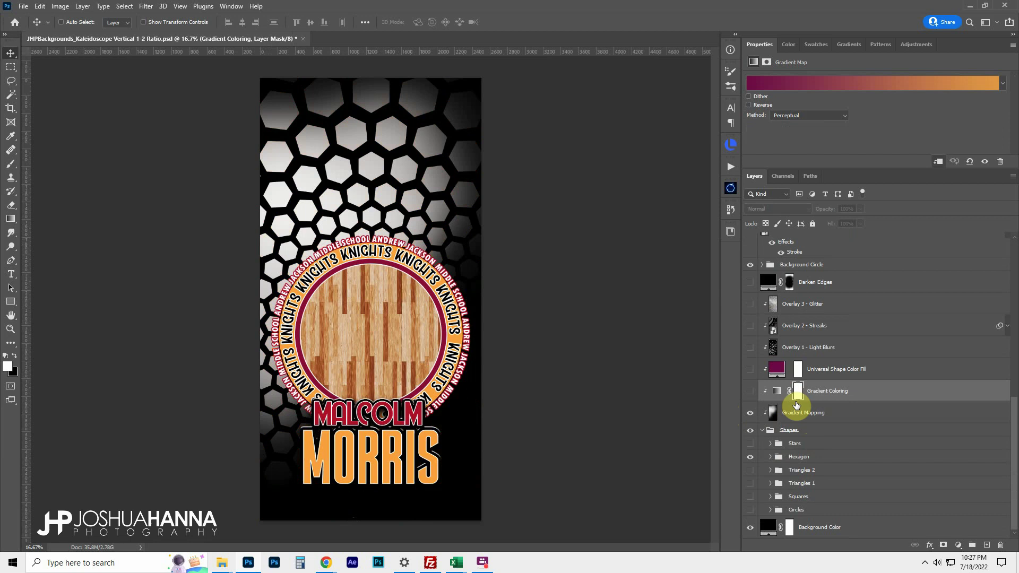
{"action": "left_click", "coordinate": [750, 393]}
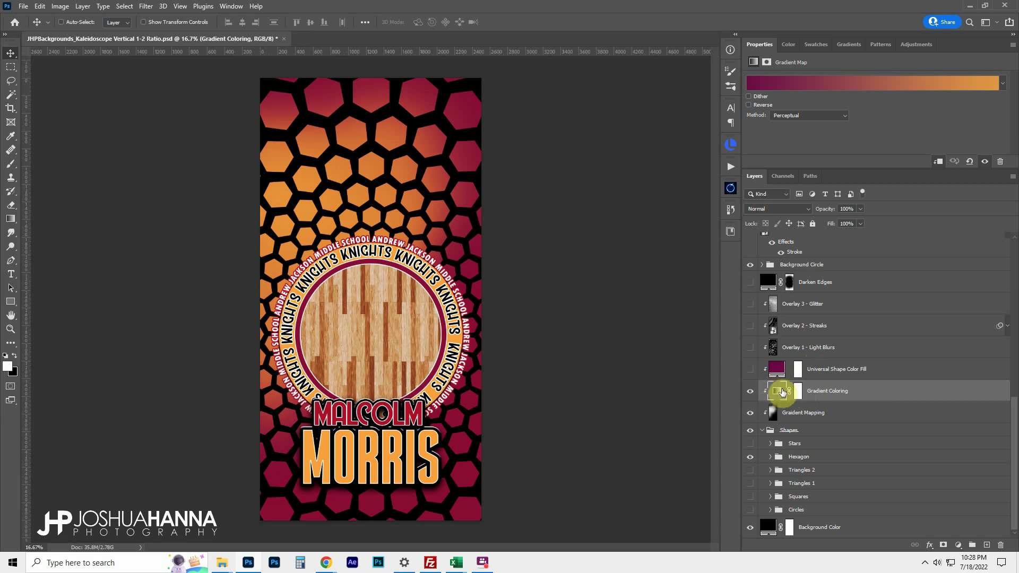
Step: Compare the layer mask properties with the gradient map properties of the Gradient Coloring layer
{"action": "left_click", "coordinate": [799, 392]}
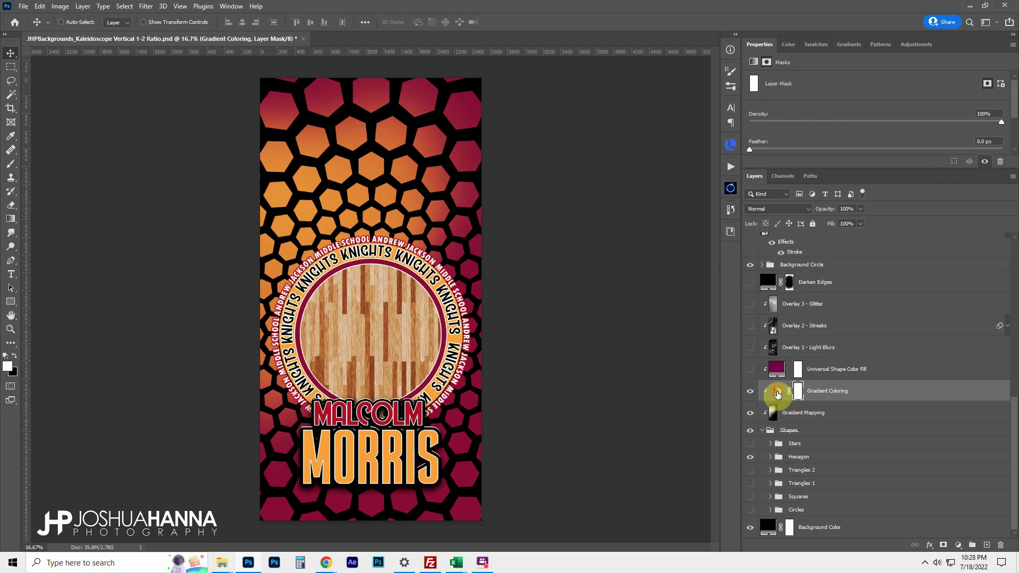
{"action": "left_click", "coordinate": [777, 392]}
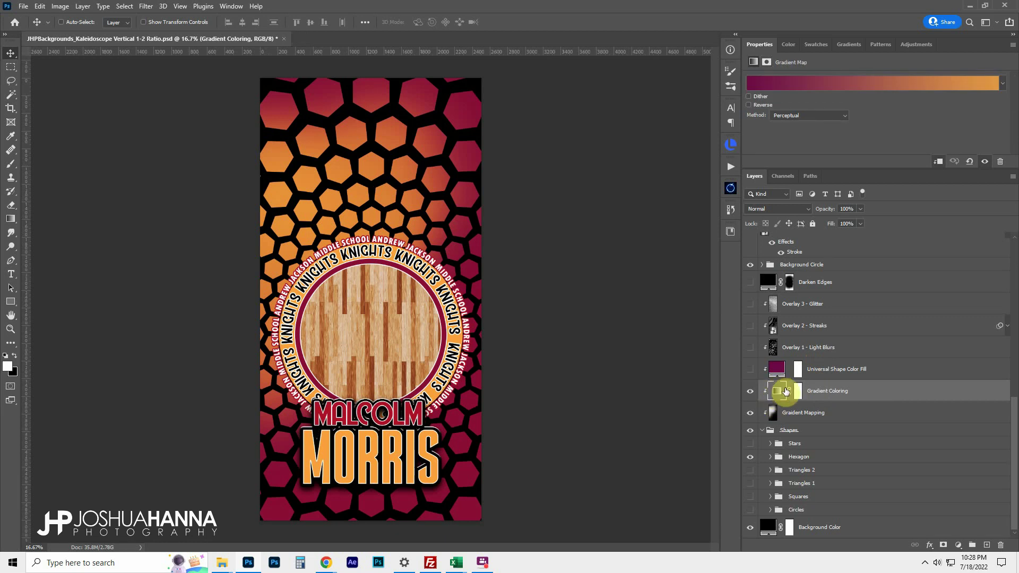
{"action": "left_click", "coordinate": [799, 391]}
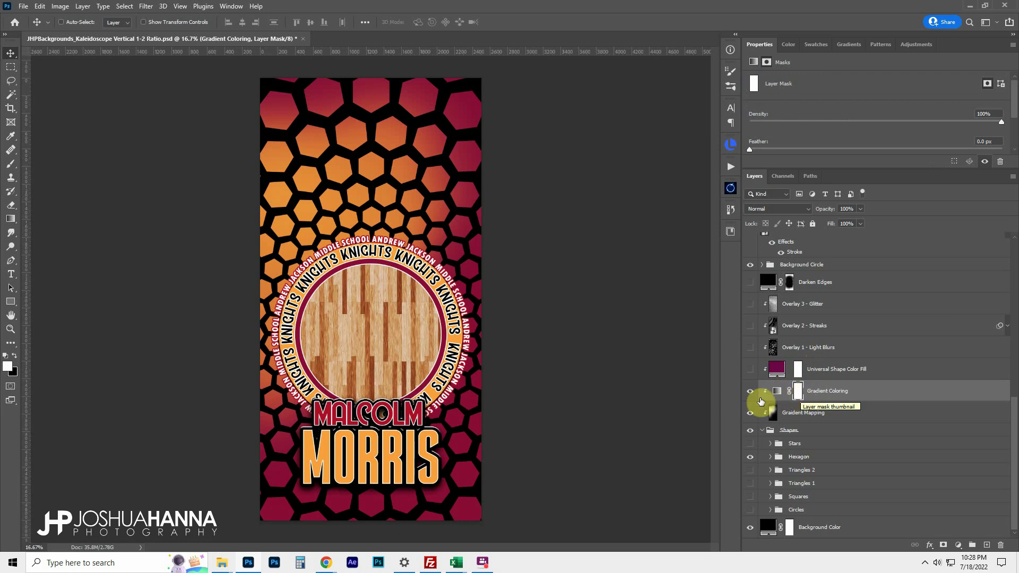
{"action": "left_click", "coordinate": [778, 391]}
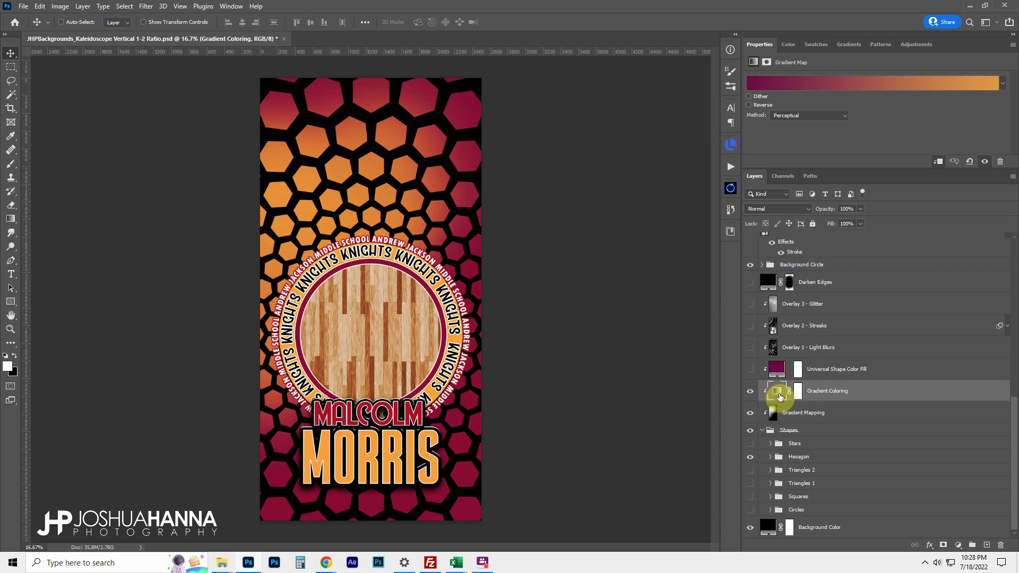
Step: Try blue and team colours for the starting stop of the Gradient Coloring gradient, and set it to brown 8a4212 sampled from the wood floor
{"action": "left_click", "coordinate": [784, 85]}
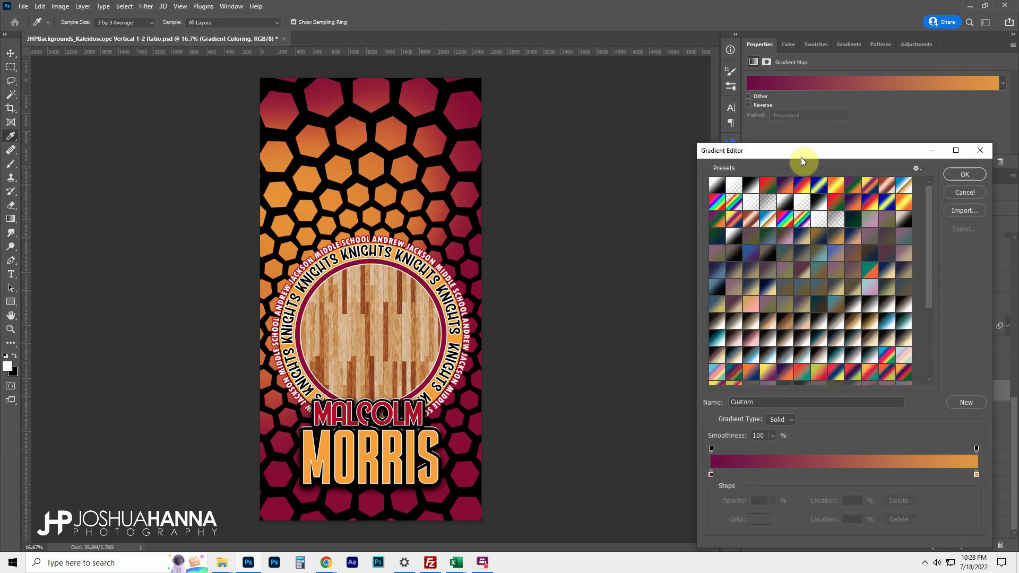
{"action": "left_click_drag", "start_coordinate": [797, 152], "coordinate": [787, 122]}
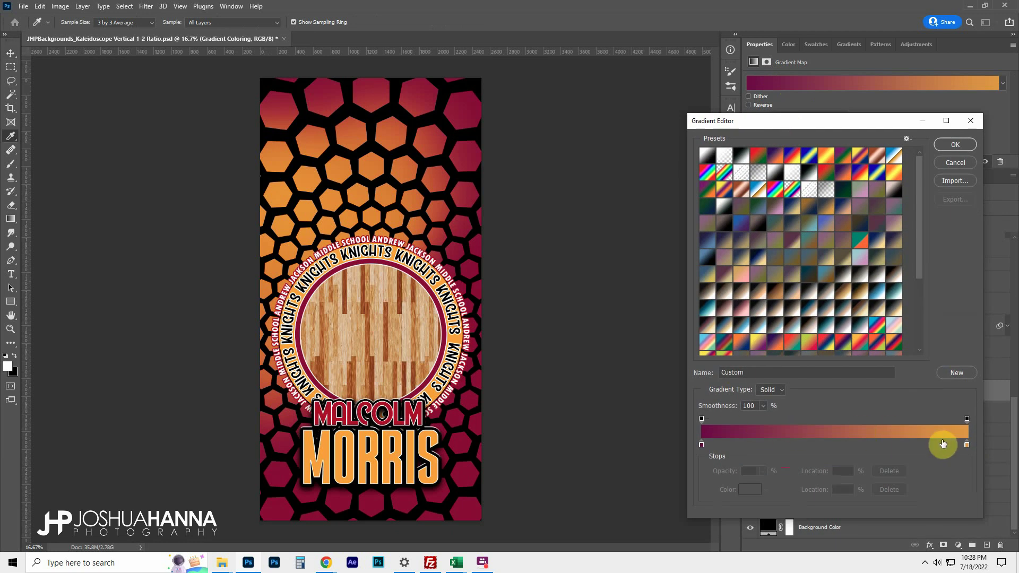
{"action": "left_click", "coordinate": [701, 446]}
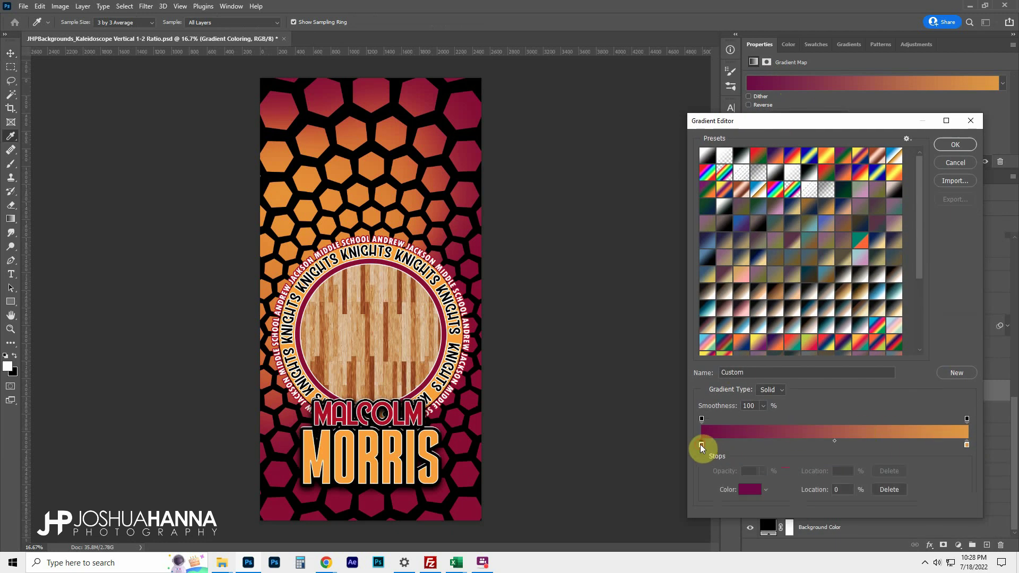
{"action": "left_click", "coordinate": [750, 493]}
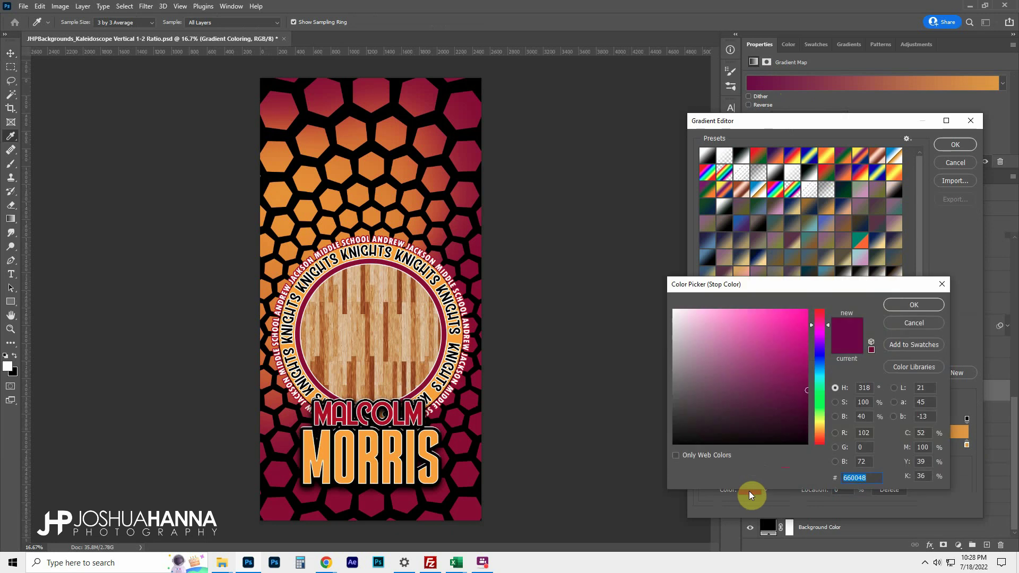
{"action": "left_click_drag", "start_coordinate": [820, 346], "coordinate": [820, 361]}
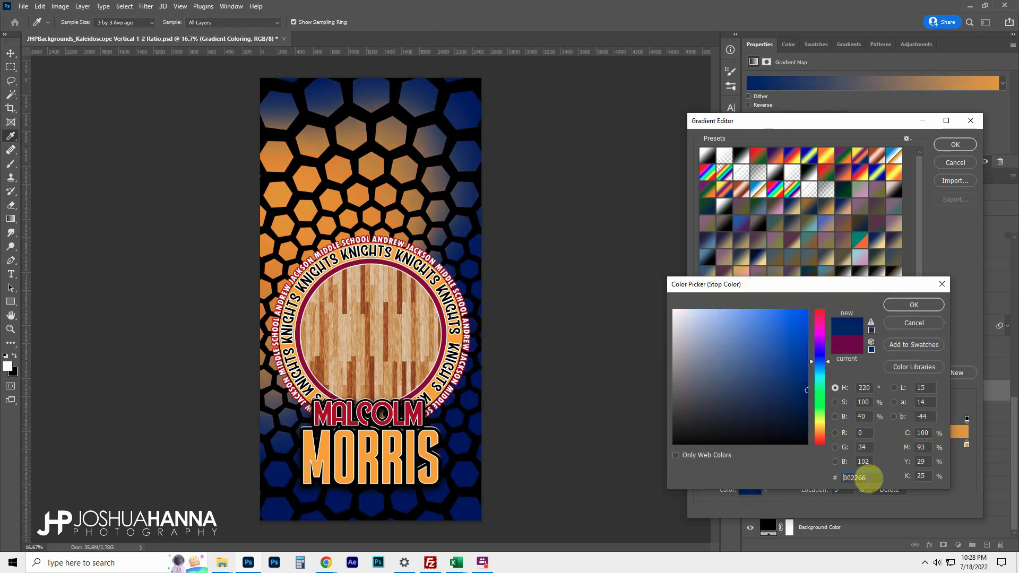
{"action": "double_click", "coordinate": [860, 477]}
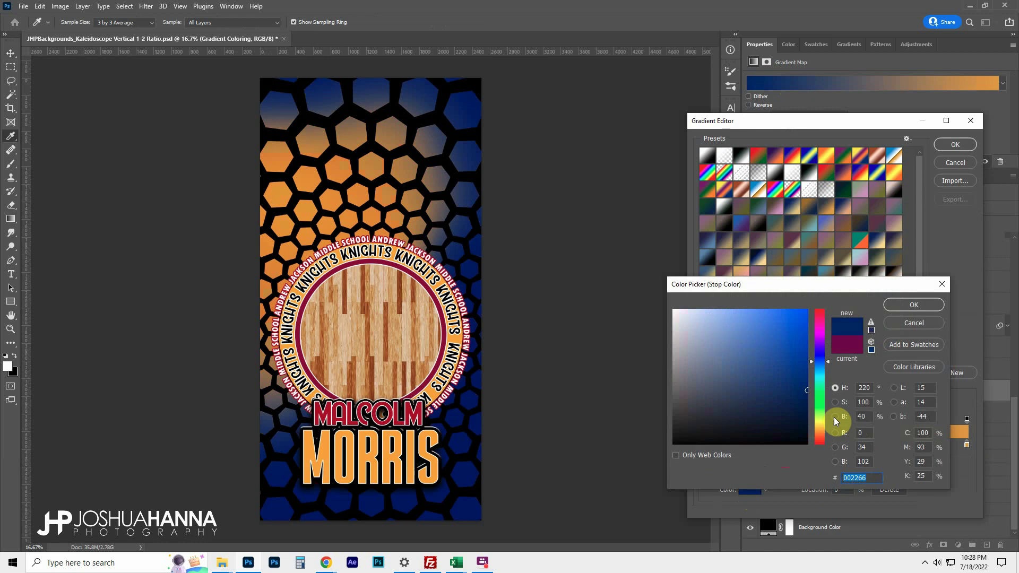
{"action": "mouse_move", "coordinate": [791, 363]}
{"action": "left_mouse_down"}
{"action": "mouse_move", "coordinate": [787, 346]}
{"action": "mouse_move", "coordinate": [770, 353]}
{"action": "left_mouse_up"}
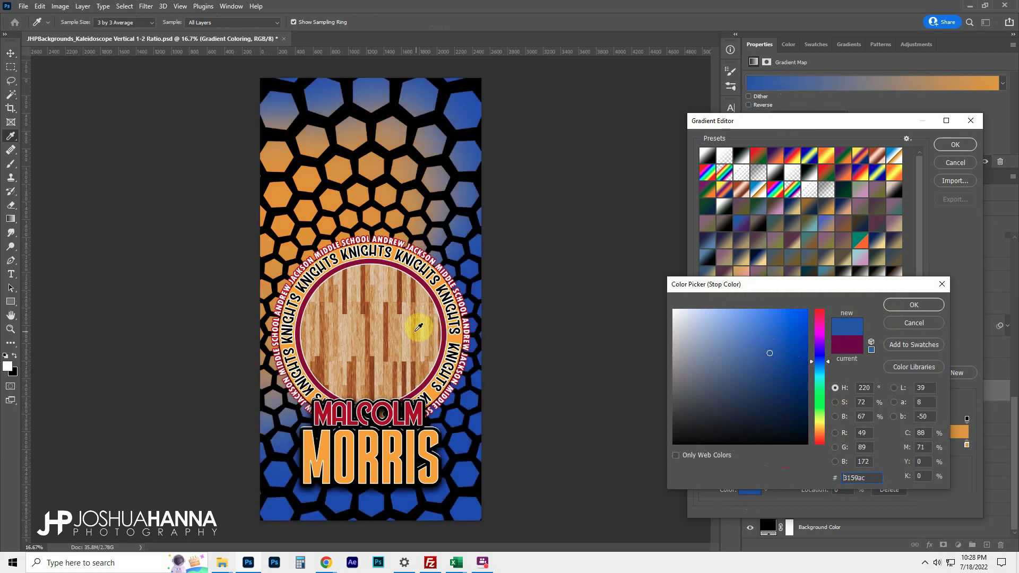
{"action": "left_click", "coordinate": [421, 326]}
{"action": "left_click", "coordinate": [437, 299]}
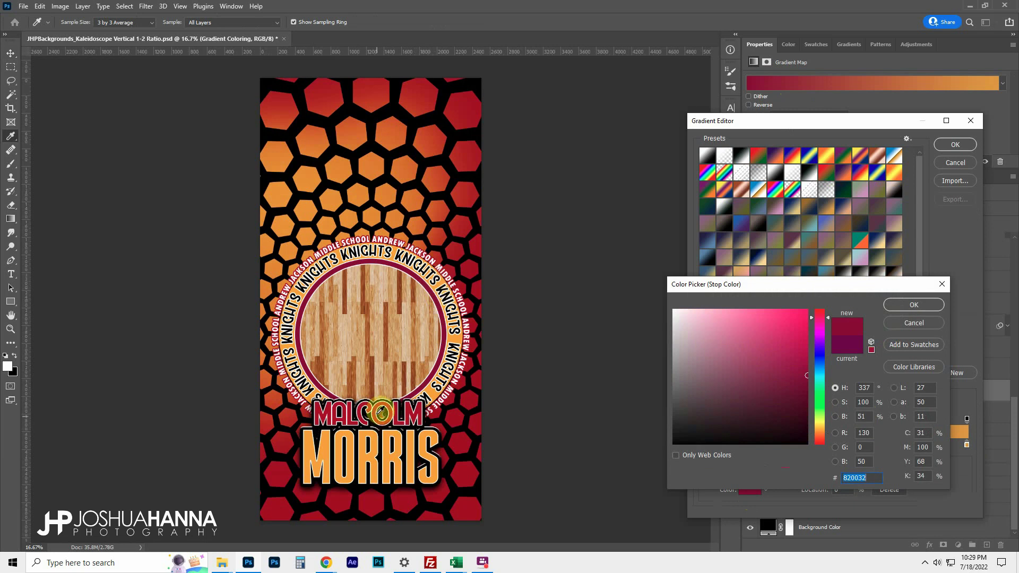
{"action": "left_click", "coordinate": [370, 435]}
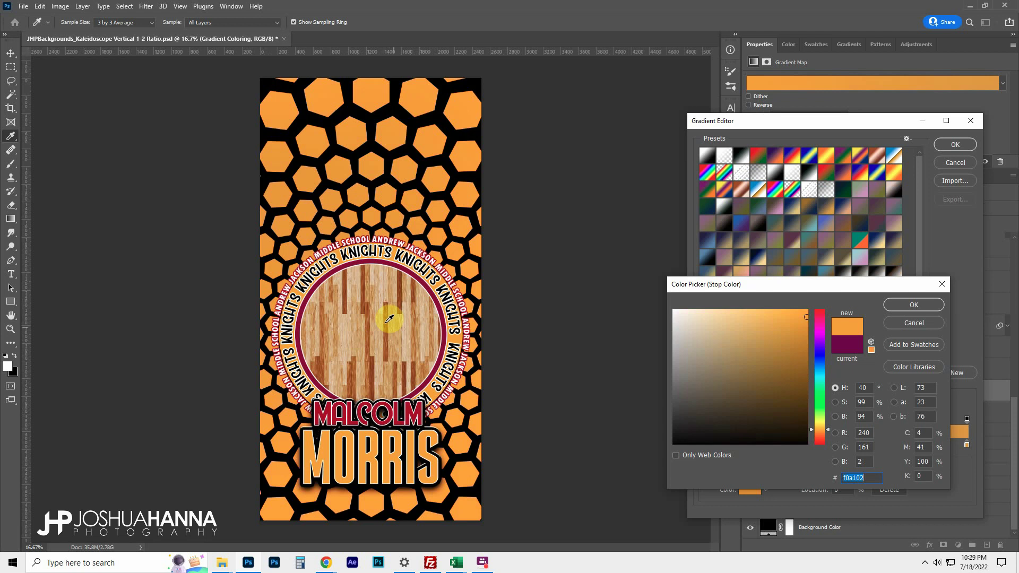
{"action": "left_click", "coordinate": [347, 306]}
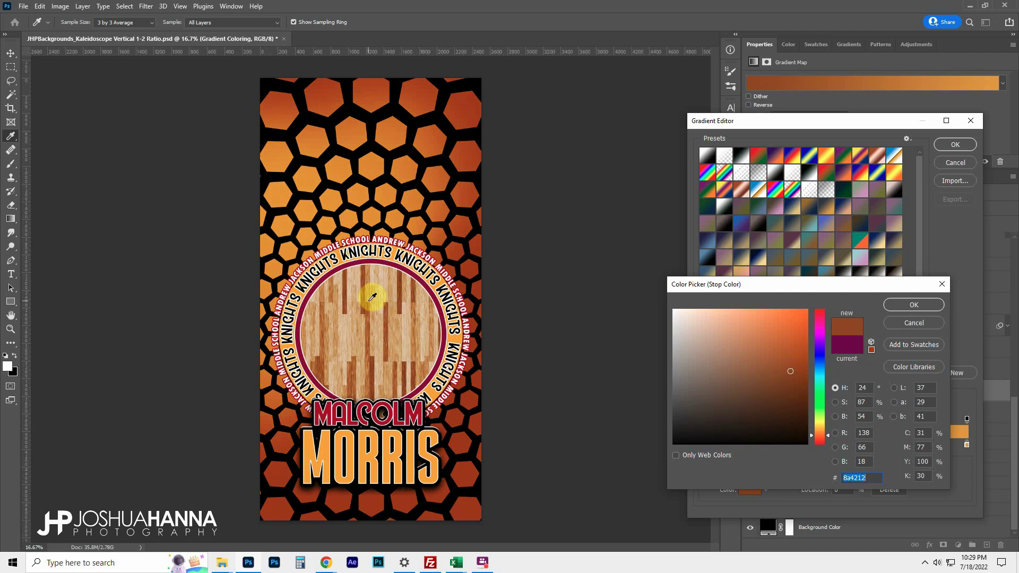
{"action": "left_click", "coordinate": [911, 304]}
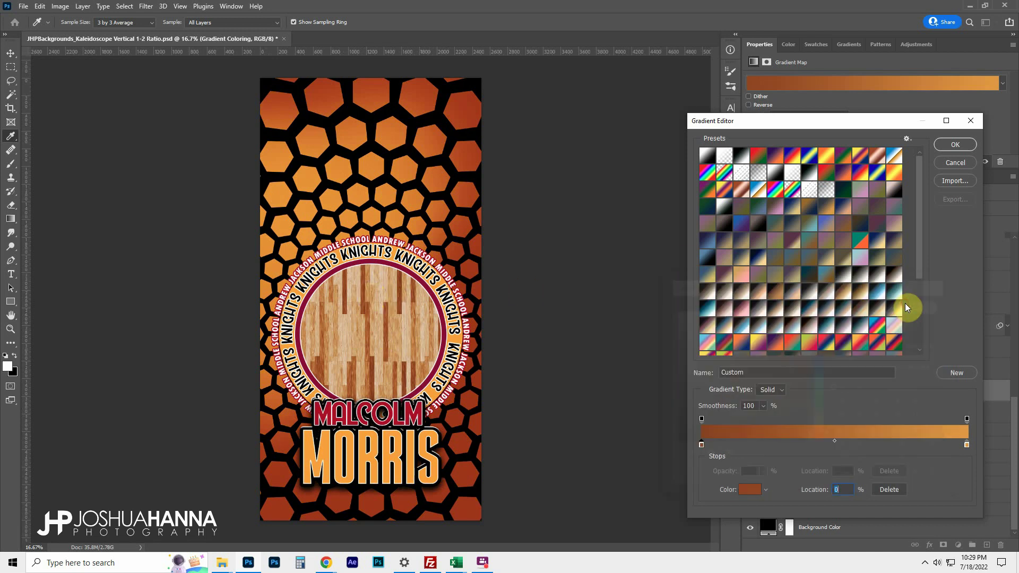
Step: Set the gradient's end stop to blue 25a0d9 and save the gradient as a new preset
{"action": "left_click", "coordinate": [967, 445]}
{"action": "left_click", "coordinate": [750, 489]}
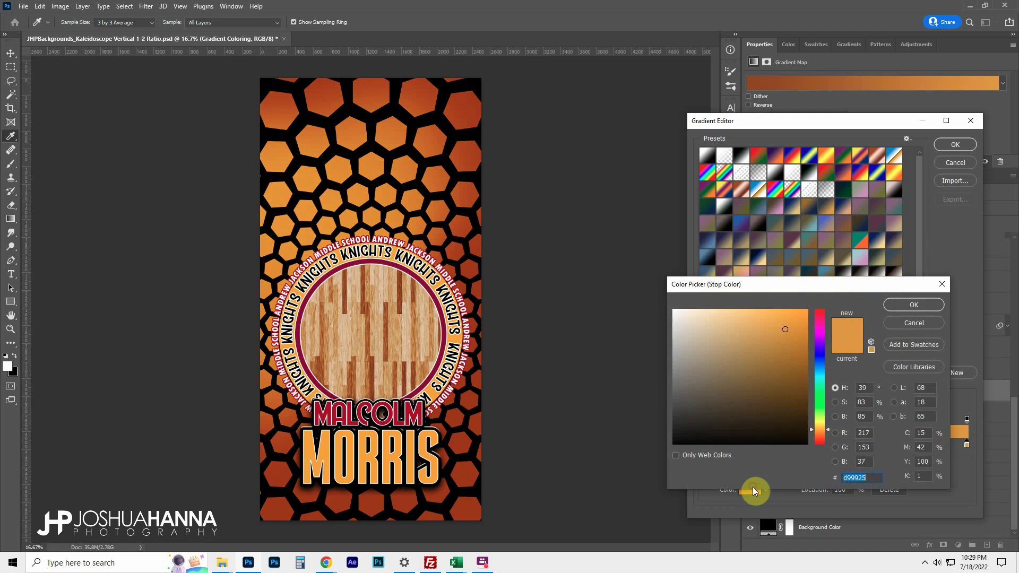
{"action": "left_click_drag", "start_coordinate": [819, 391], "coordinate": [811, 366]}
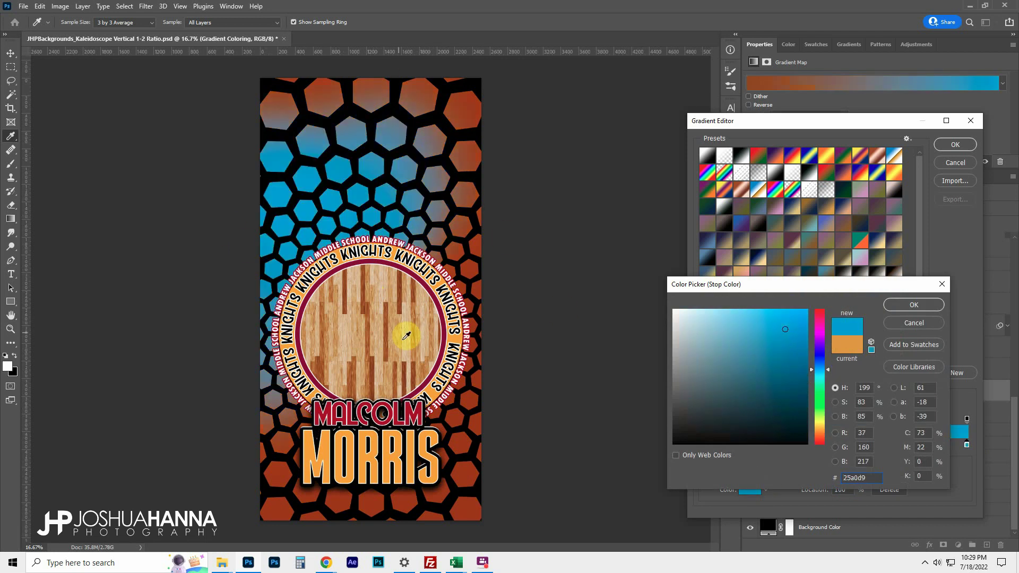
{"action": "left_click", "coordinate": [930, 306]}
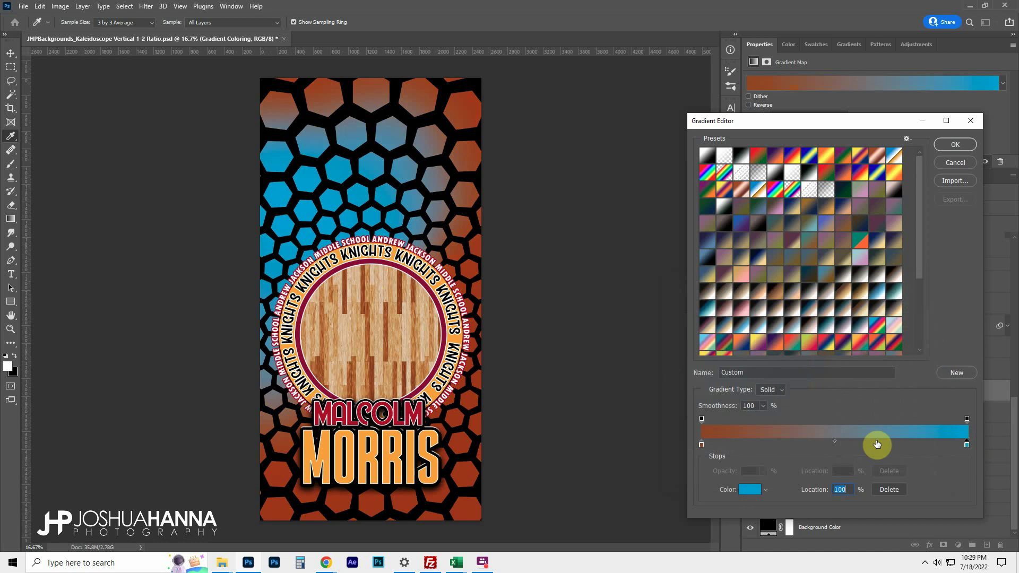
{"action": "left_click", "coordinate": [957, 374]}
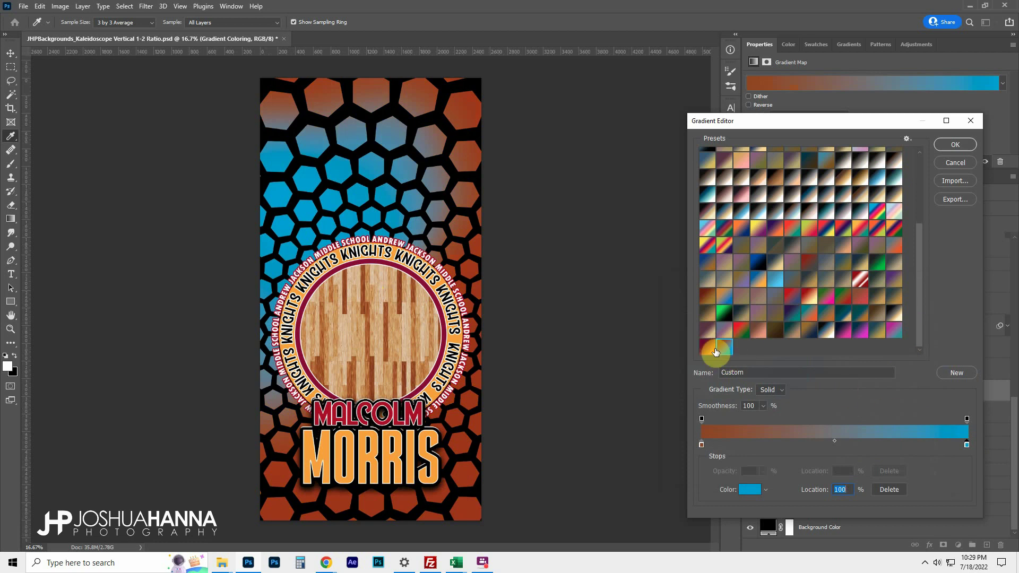
Step: Preview a few other stored gradient presets, and apply the new brown-to-blue preset with its direction reversed
{"action": "left_click", "coordinate": [709, 349]}
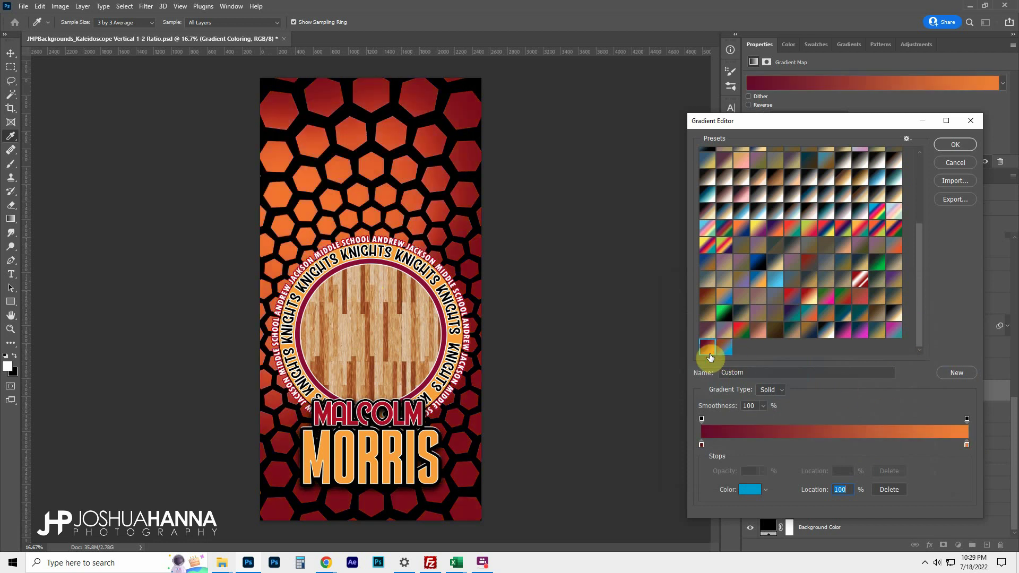
{"action": "left_click", "coordinate": [745, 329]}
{"action": "left_click", "coordinate": [750, 330]}
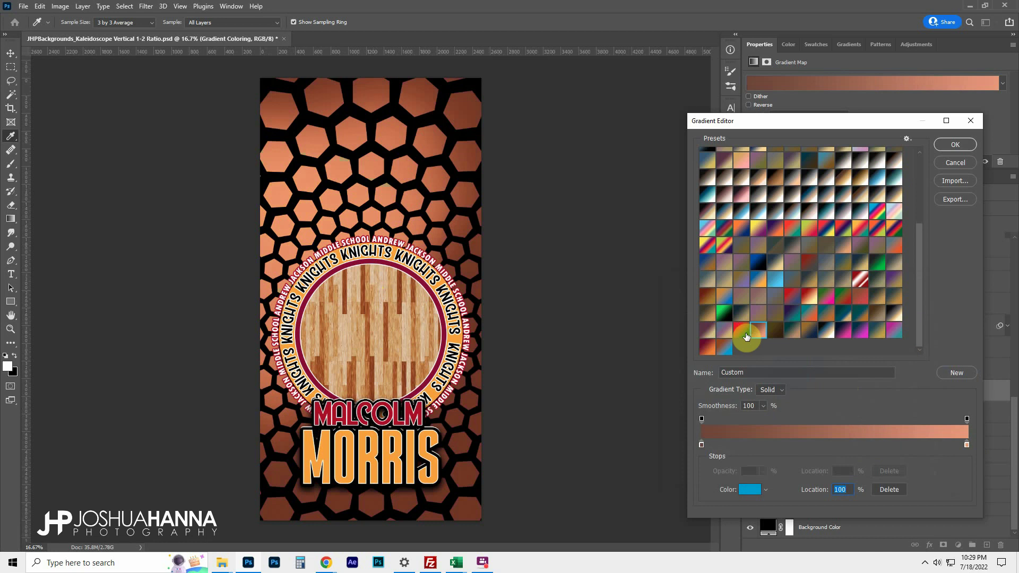
{"action": "left_click", "coordinate": [741, 331]}
{"action": "left_click", "coordinate": [725, 348]}
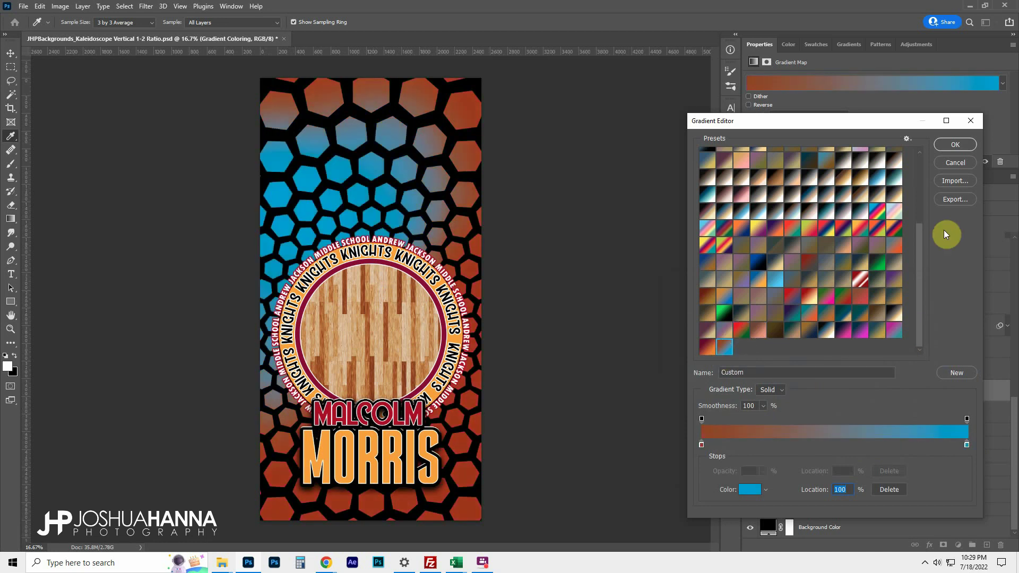
{"action": "left_click", "coordinate": [955, 146]}
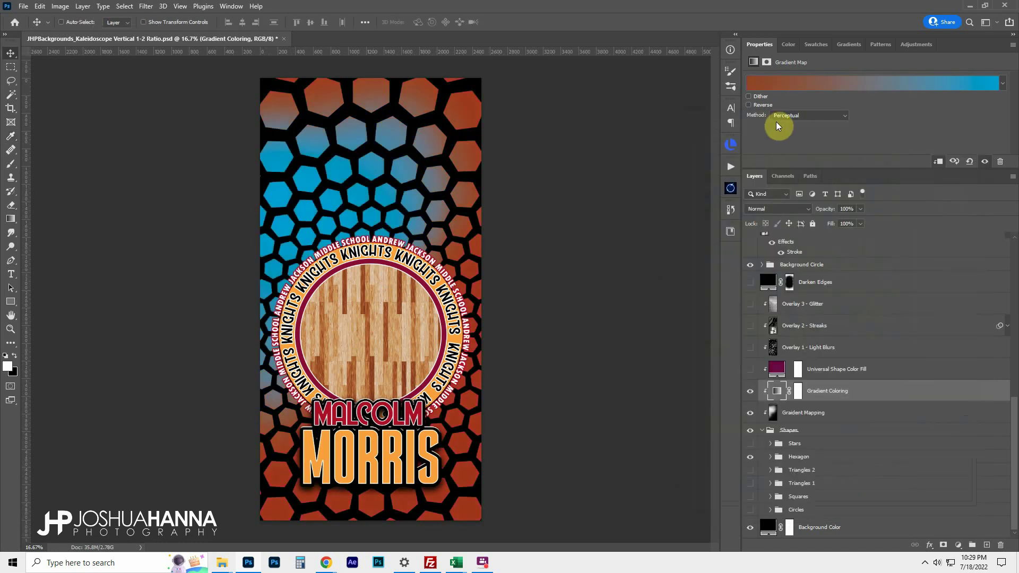
{"action": "left_click", "coordinate": [749, 106]}
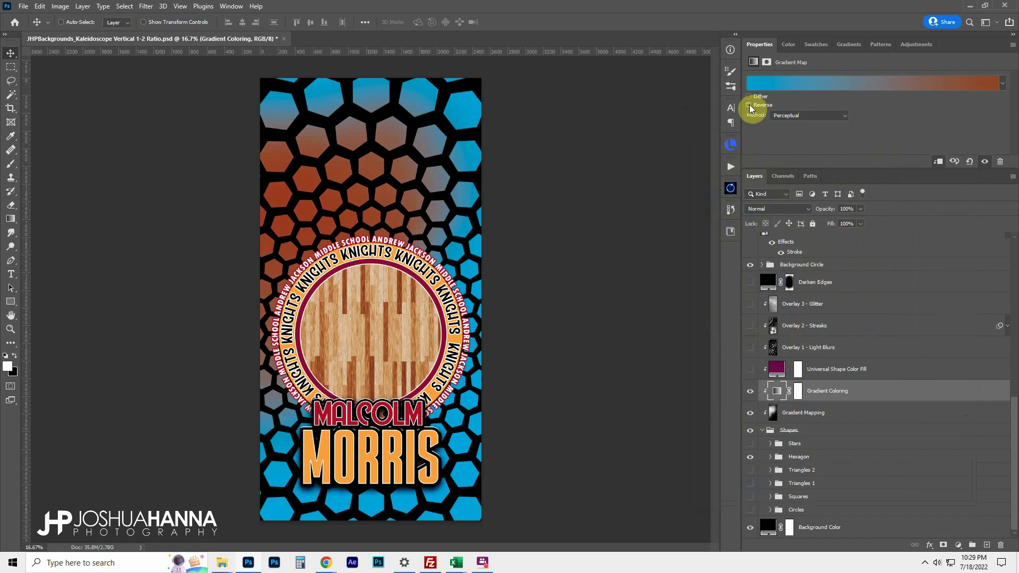
Step: Compare the Gradient Coloring gradient with reversal on and off, and restore its maroon-to-orange colours
{"action": "left_click", "coordinate": [749, 106]}
{"action": "left_click", "coordinate": [749, 106]}
{"action": "left_click", "coordinate": [749, 106]}
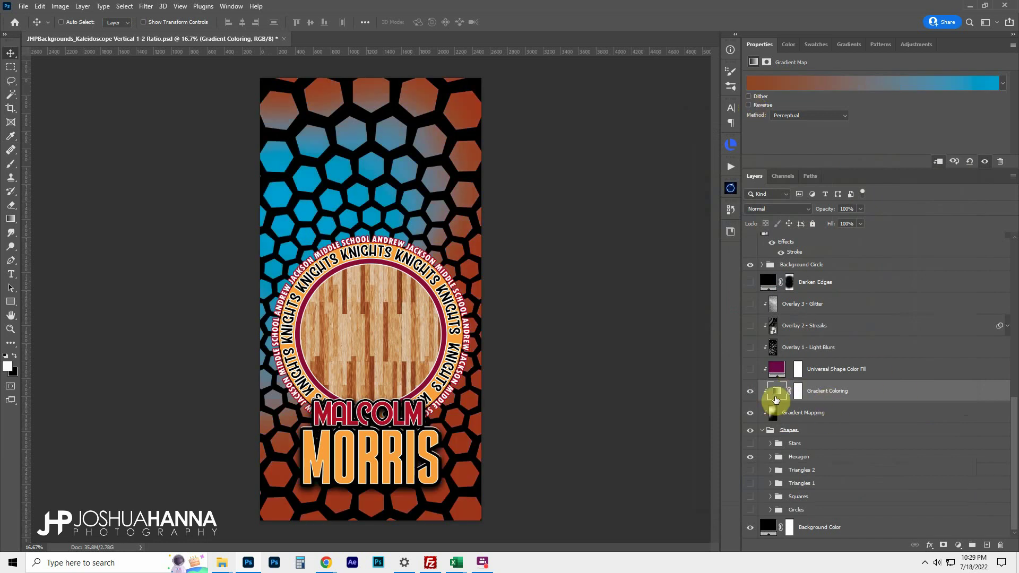
{"action": "left_click", "coordinate": [802, 86]}
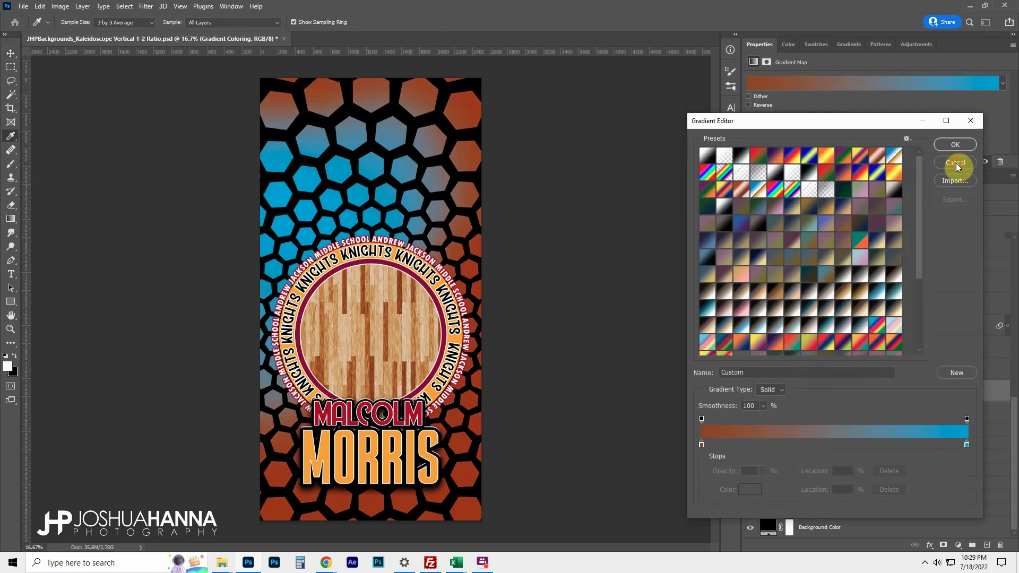
{"action": "left_click", "coordinate": [956, 164]}
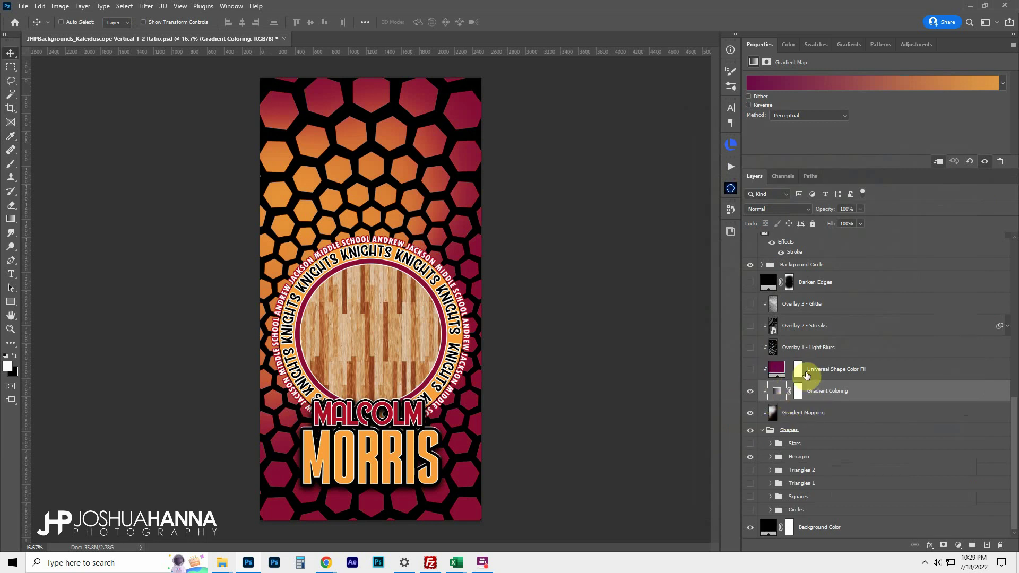
Step: Show the Universal Shape Color Fill layer and set its colour to orange f0a102 sampled from the outer circle
{"action": "left_click", "coordinate": [826, 376]}
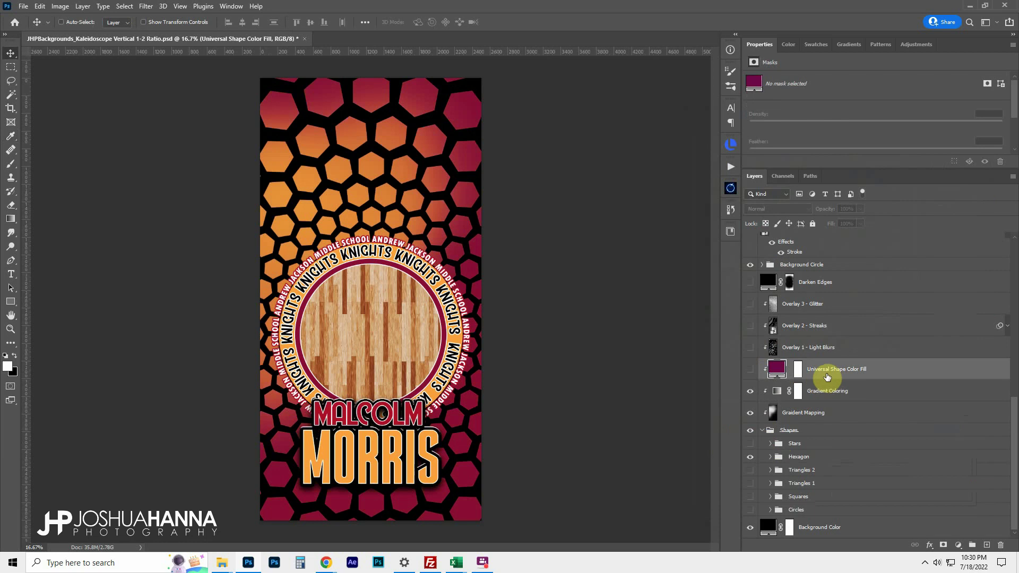
{"action": "left_click", "coordinate": [750, 369]}
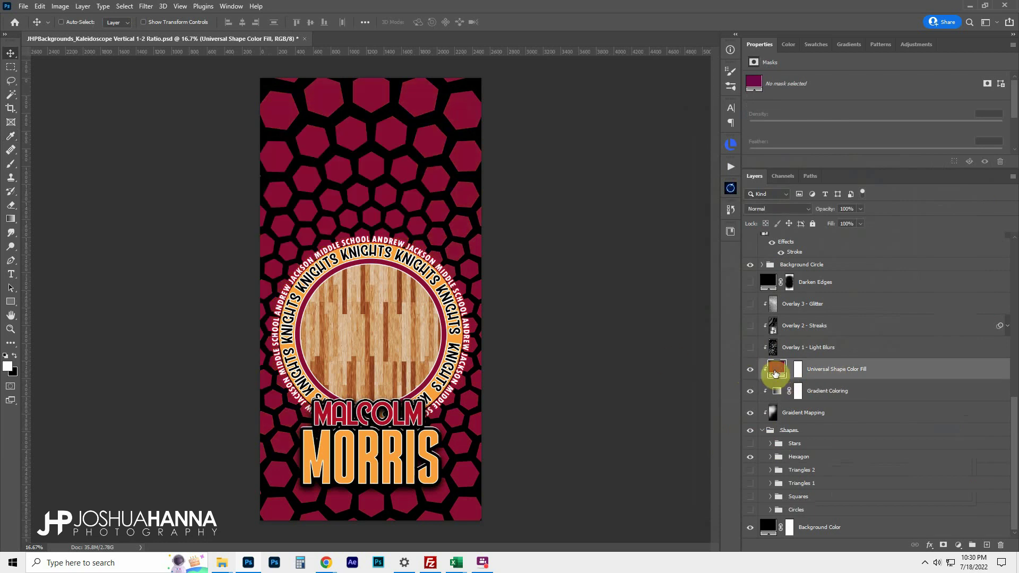
{"action": "double_click", "coordinate": [777, 369]}
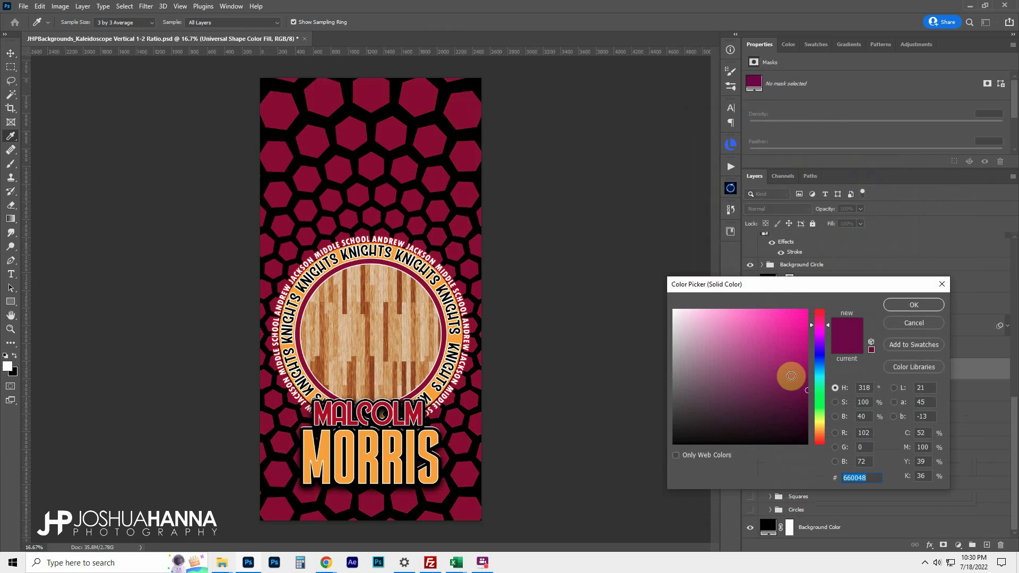
{"action": "mouse_move", "coordinate": [787, 340]}
{"action": "left_mouse_down"}
{"action": "mouse_move", "coordinate": [785, 314]}
{"action": "mouse_move", "coordinate": [778, 338]}
{"action": "mouse_move", "coordinate": [751, 329]}
{"action": "mouse_move", "coordinate": [738, 393]}
{"action": "left_mouse_up"}
{"action": "left_click", "coordinate": [460, 337]}
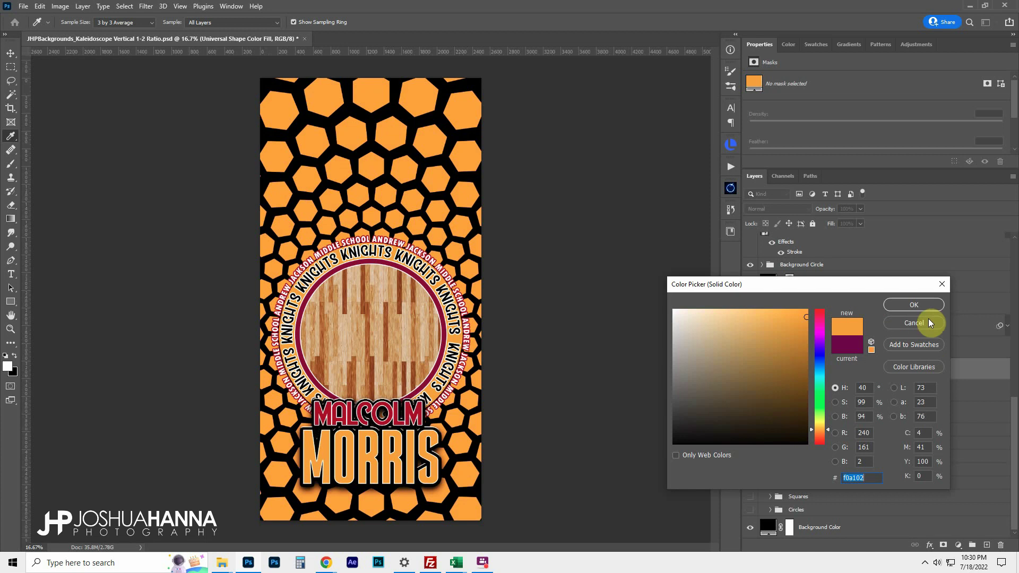
{"action": "left_click", "coordinate": [913, 306]}
Step: Compare the hexagons with and without the universal colour fill, leaving the fill layer hidden
{"action": "left_click", "coordinate": [752, 372]}
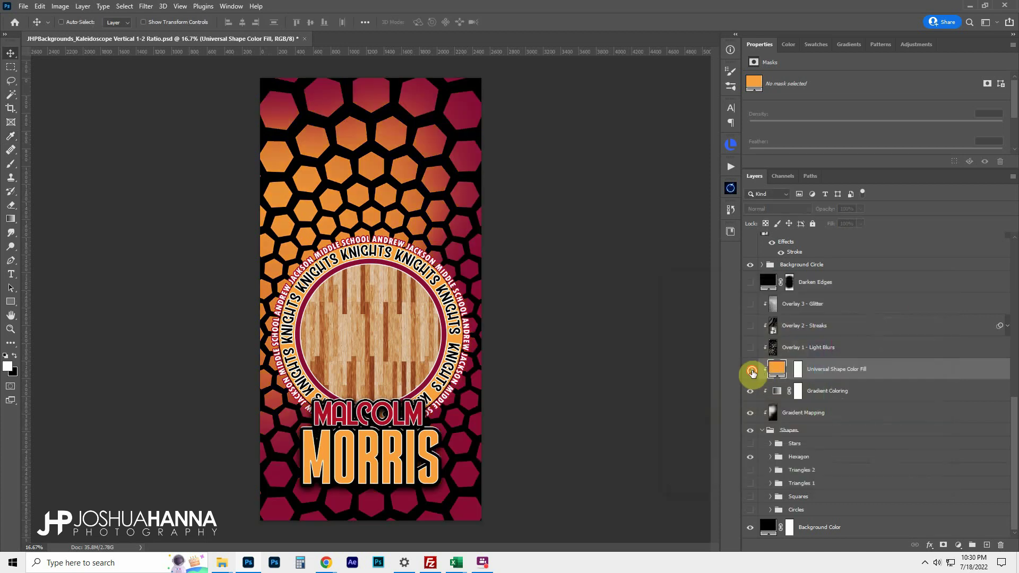
{"action": "left_click", "coordinate": [752, 372]}
{"action": "left_click", "coordinate": [752, 372]}
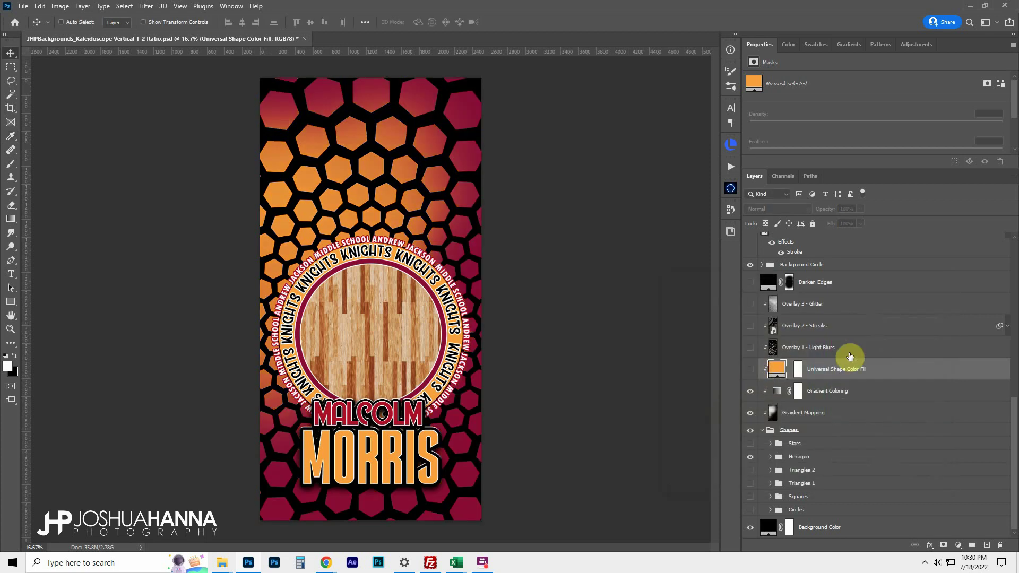
Step: Compare the banner with and without the Overlay 1 - Light Blurs layer, leaving the overlay hidden
{"action": "left_click", "coordinate": [864, 348]}
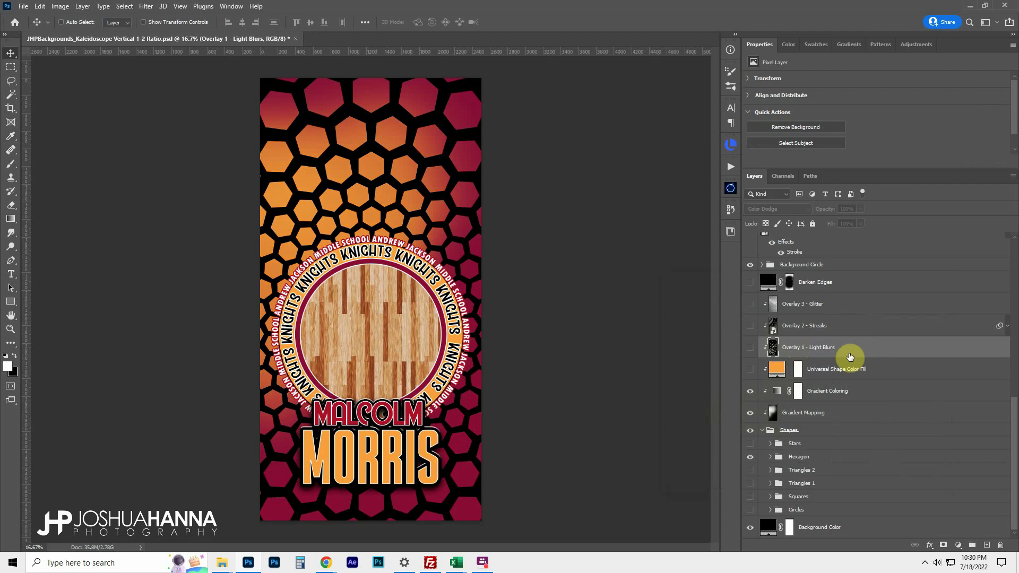
{"action": "left_click", "coordinate": [750, 350]}
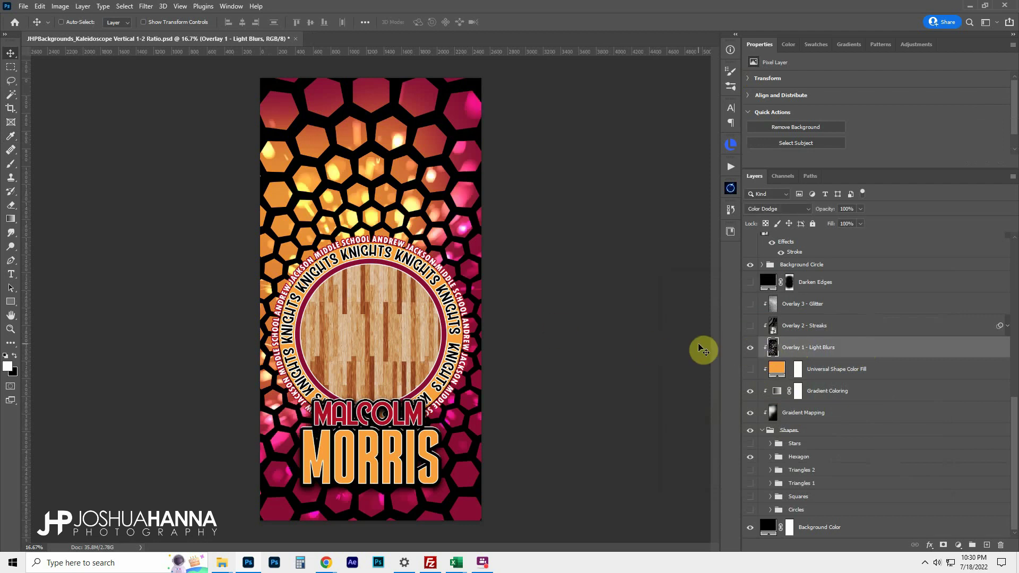
{"action": "left_click", "coordinate": [750, 350]}
{"action": "left_click", "coordinate": [750, 350]}
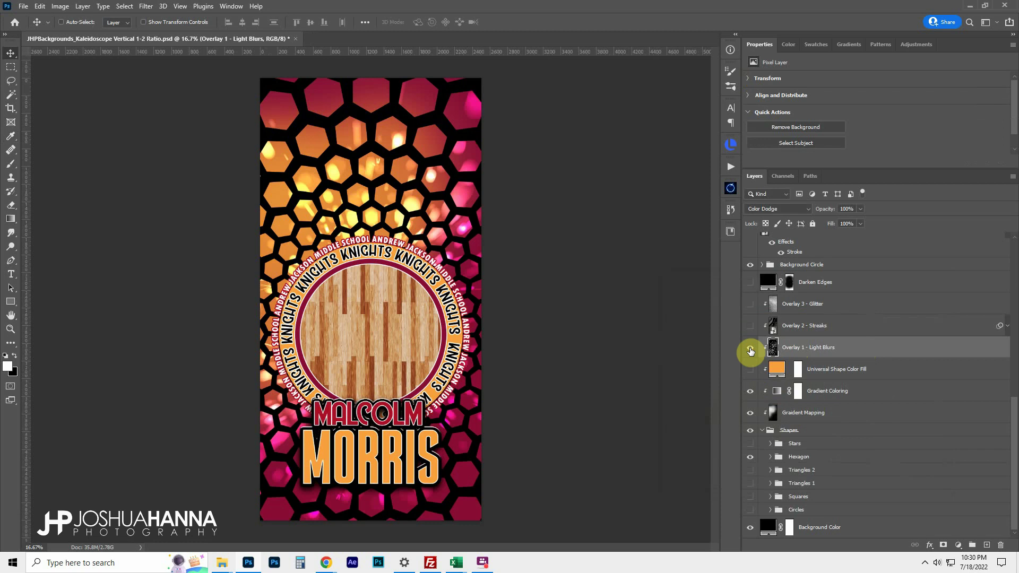
{"action": "left_click", "coordinate": [750, 349]}
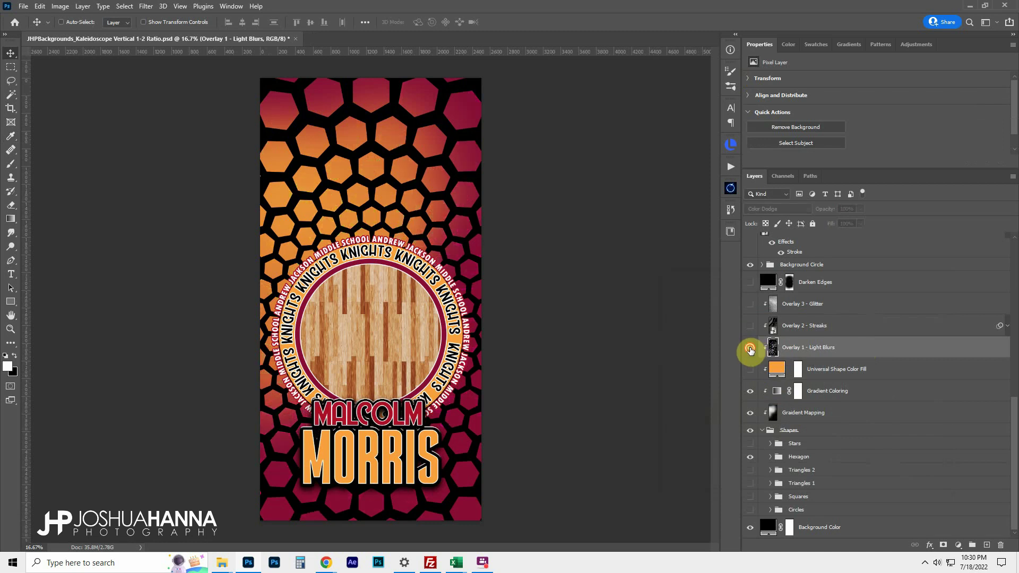
{"action": "left_click", "coordinate": [750, 349]}
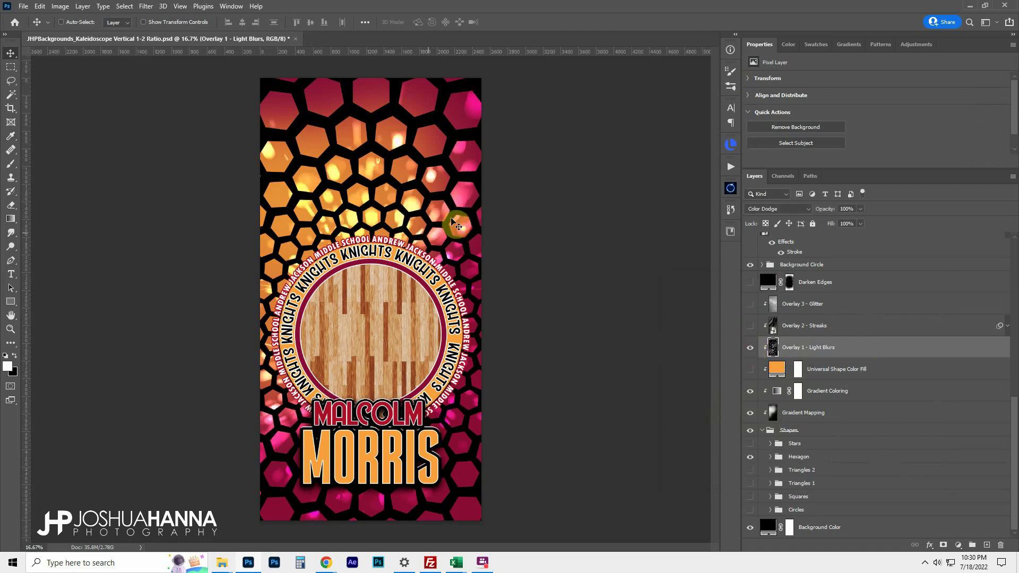
{"action": "left_click", "coordinate": [752, 348]}
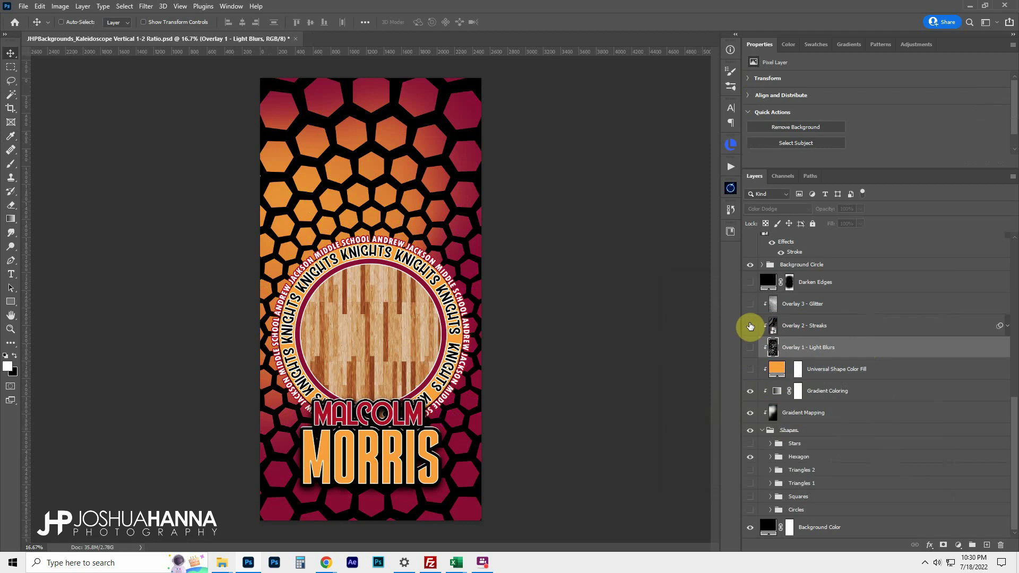
Step: Preview the Overlay 2 - Streaks layer and hide it again, showing Overlay 3 - Glitter instead
{"action": "left_click", "coordinate": [750, 325]}
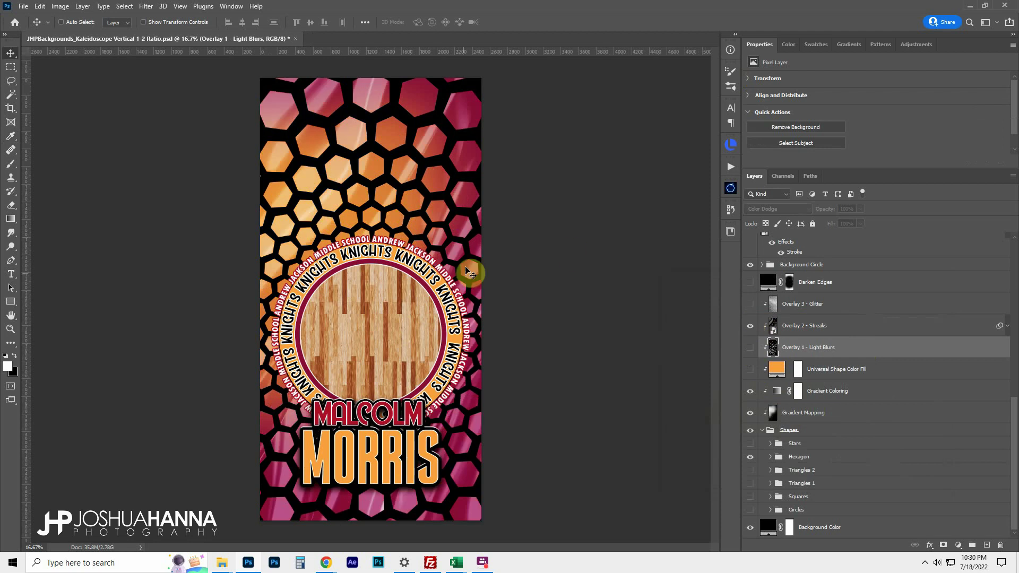
{"action": "left_click", "coordinate": [750, 325]}
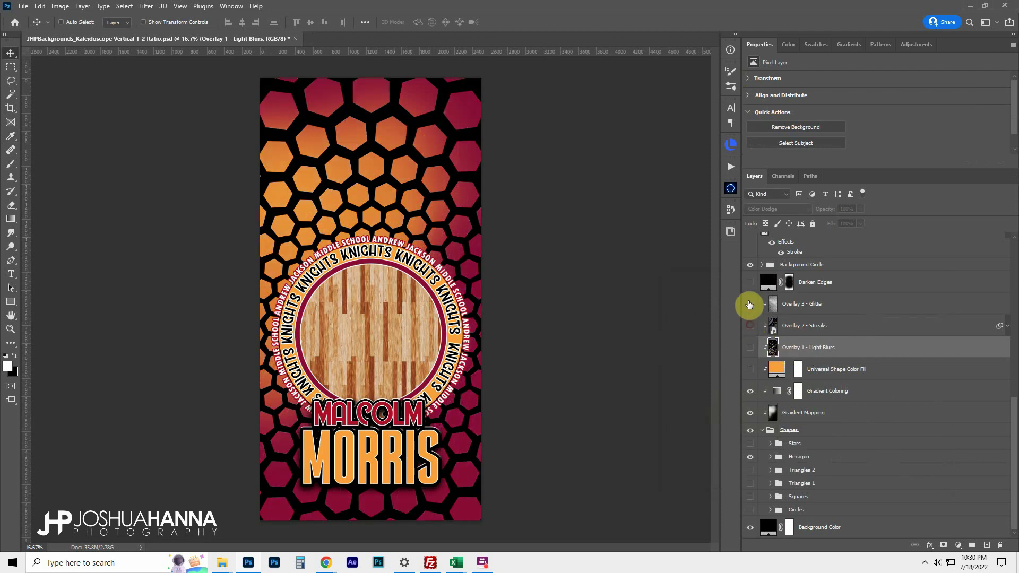
{"action": "left_click", "coordinate": [750, 303]}
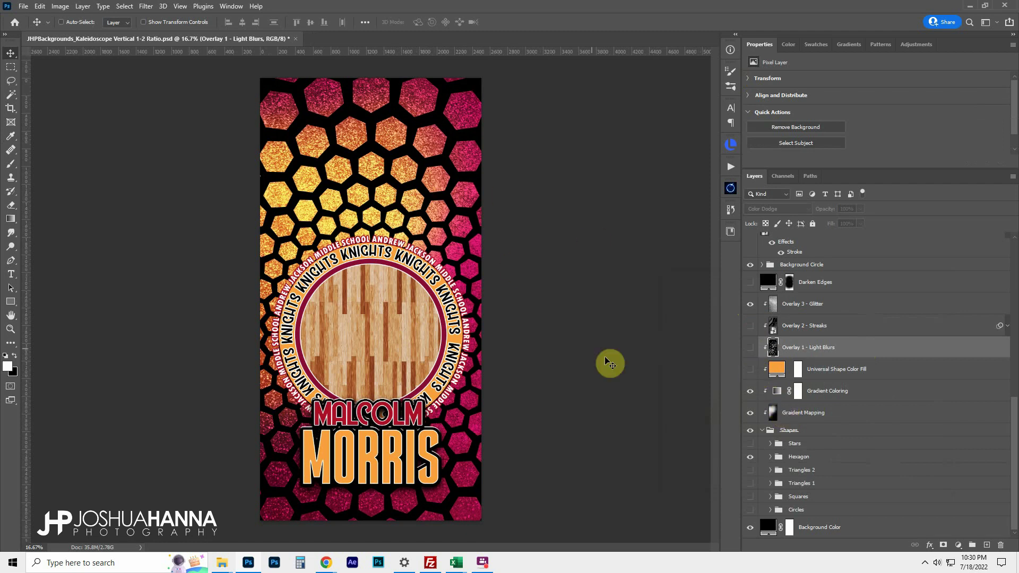
Step: Turn on the Universal Shape Color Fill and switch the background shapes from Hexagon to Stars
{"action": "left_click", "coordinate": [750, 370]}
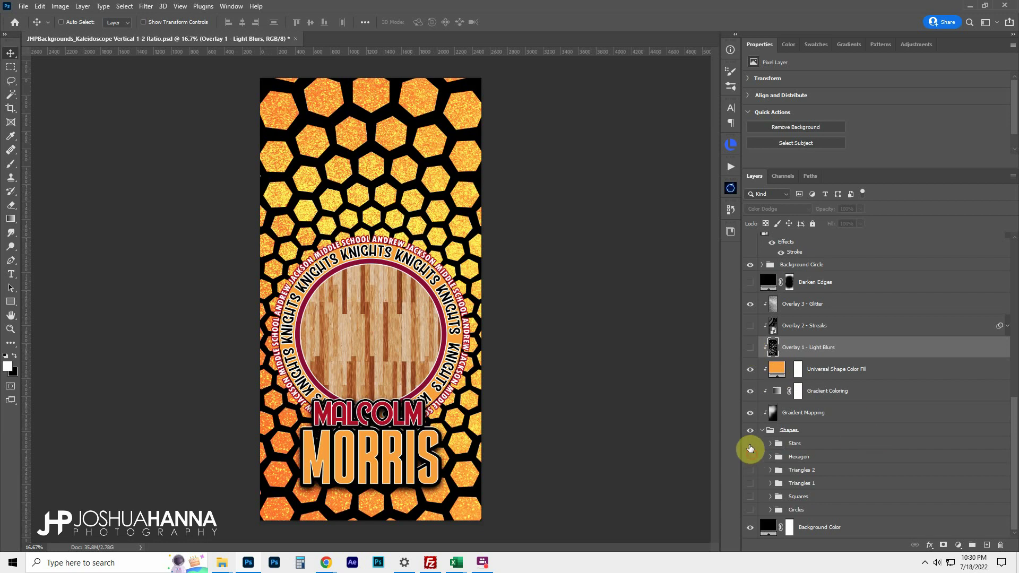
{"action": "left_click", "coordinate": [750, 452]}
{"action": "left_click", "coordinate": [751, 444]}
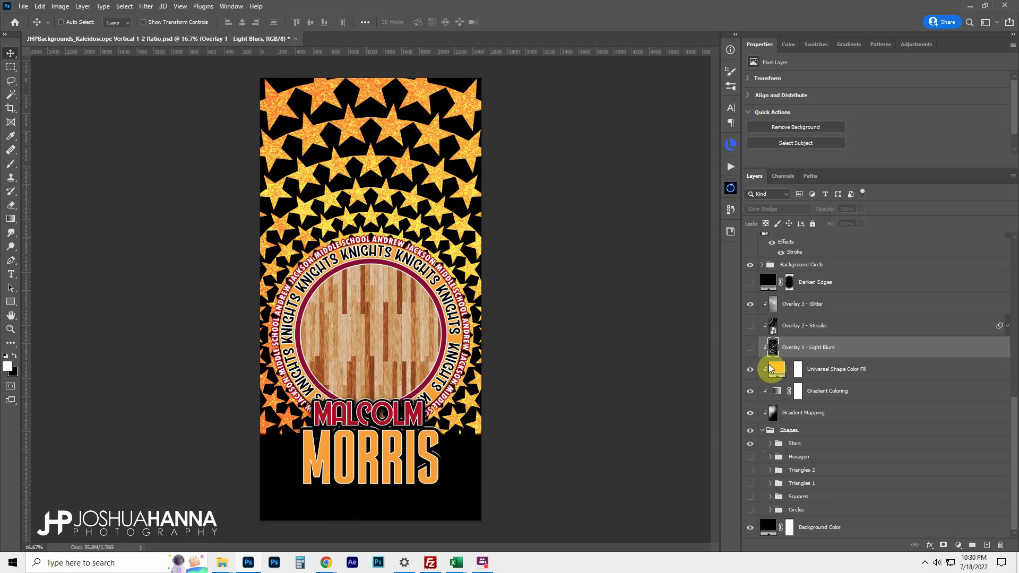
Step: Show the Darken Edges layer, and compare the banner with and without the Background Circle group
{"action": "scroll", "coordinate": [769, 345], "scroll_direction": "up", "scroll_amount": 2}
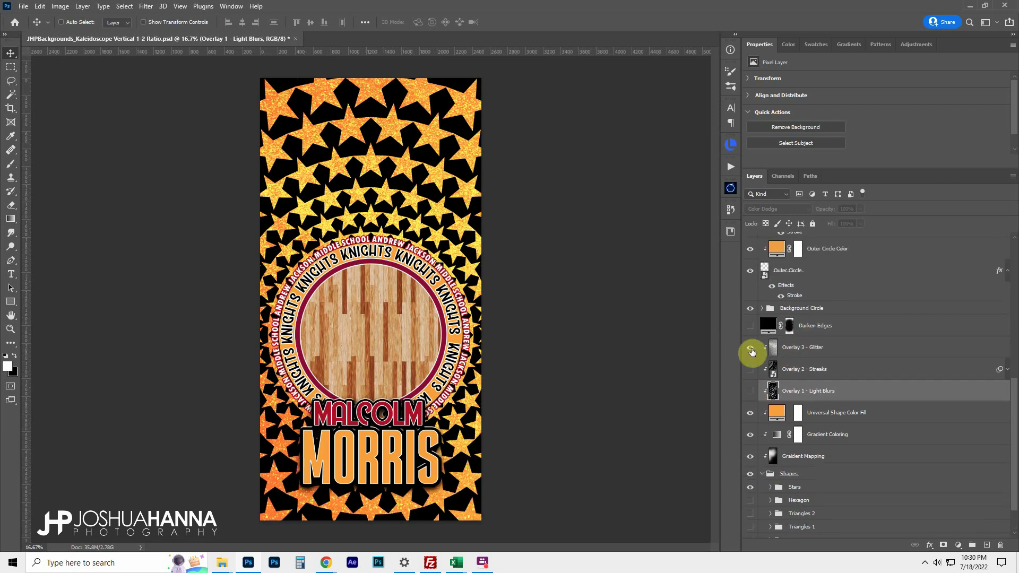
{"action": "left_click", "coordinate": [750, 326]}
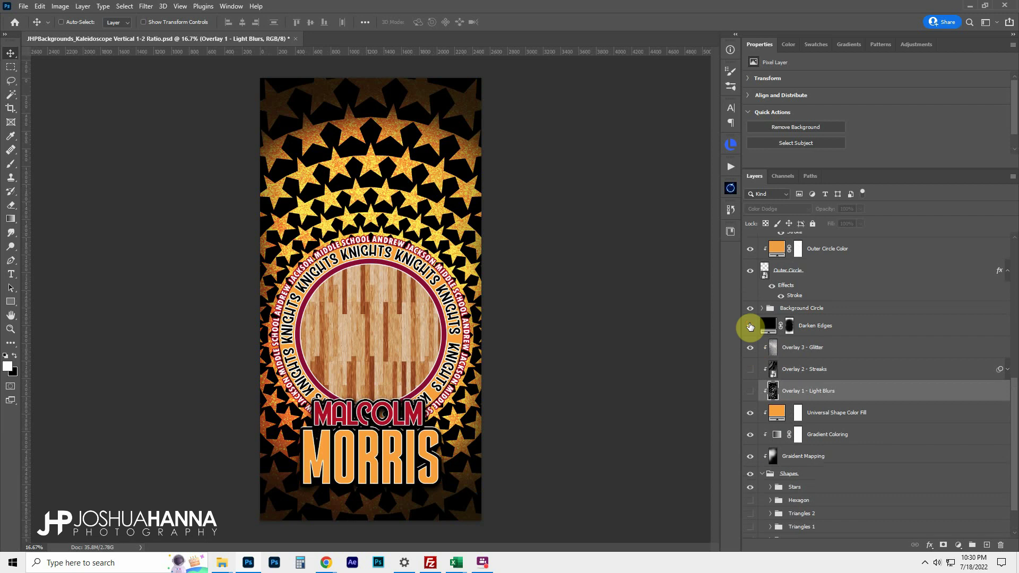
{"action": "left_click", "coordinate": [836, 310]}
{"action": "left_click", "coordinate": [751, 311]}
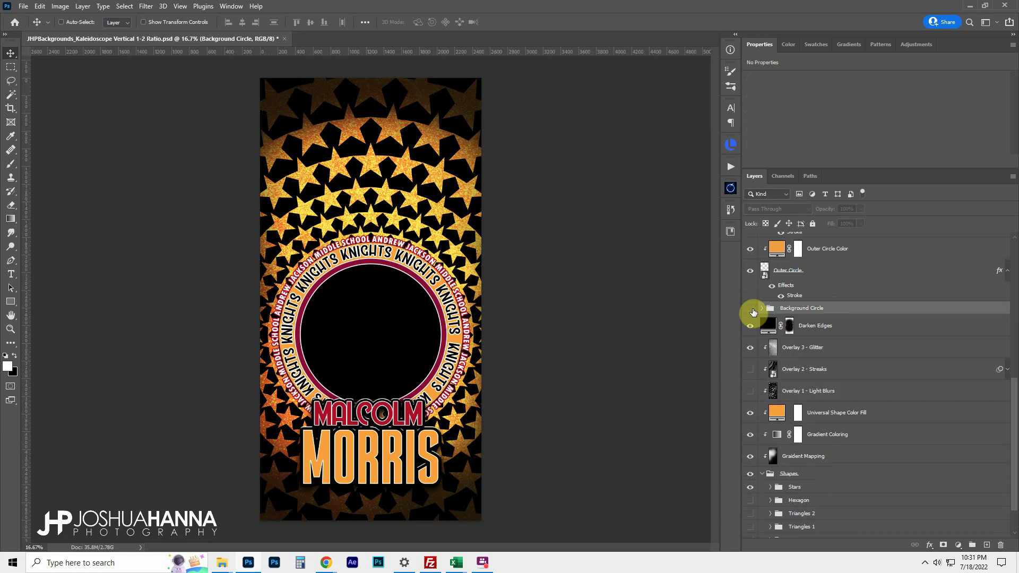
{"action": "left_click", "coordinate": [752, 312]}
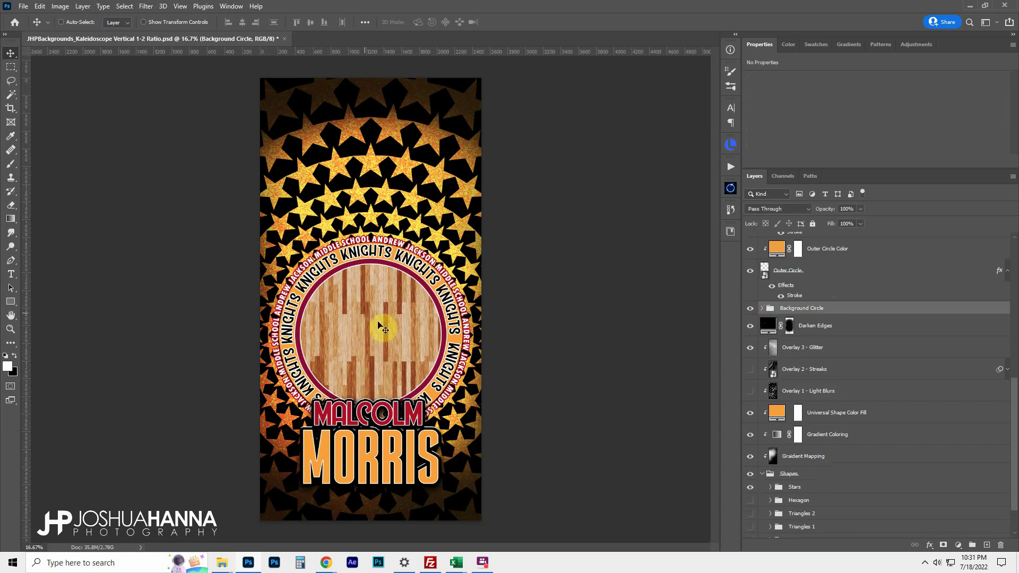
Step: Hide the Court Texture in the Background Circle group, and show the baseball player photo in the Inside Circle subject group
{"action": "left_click", "coordinate": [763, 309]}
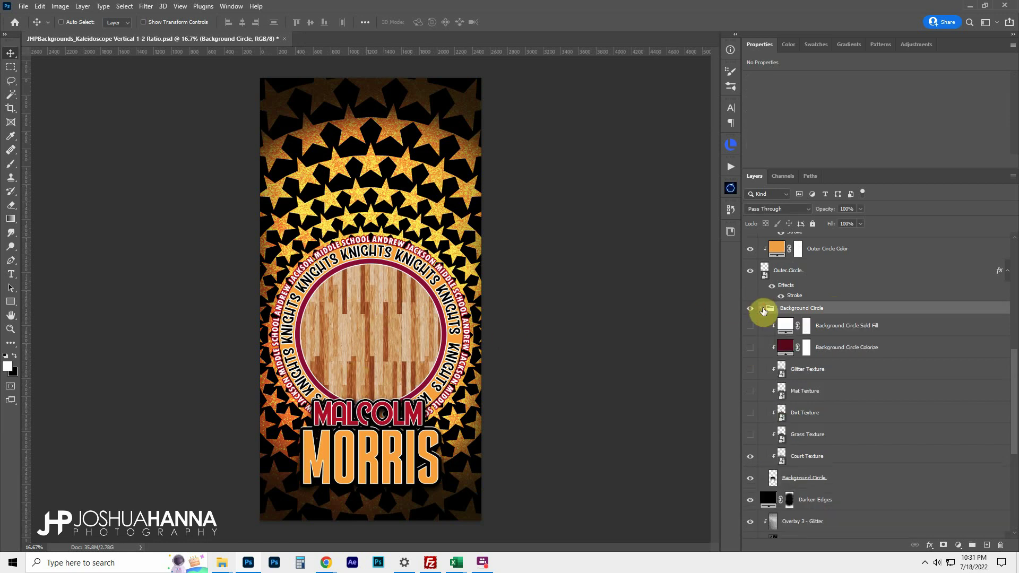
{"action": "left_click", "coordinate": [750, 460]}
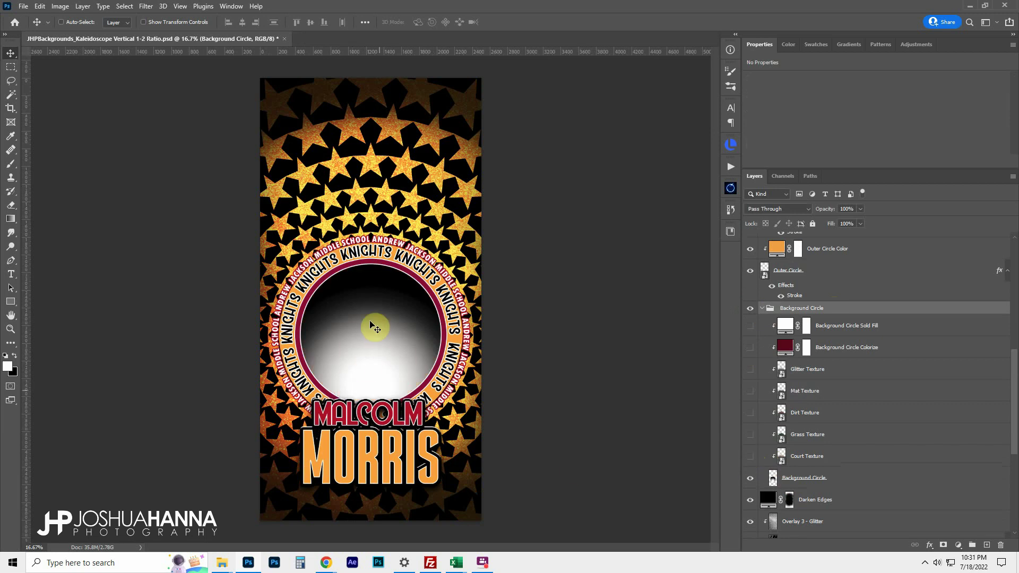
{"action": "scroll", "coordinate": [813, 357], "scroll_direction": "up", "scroll_amount": 5}
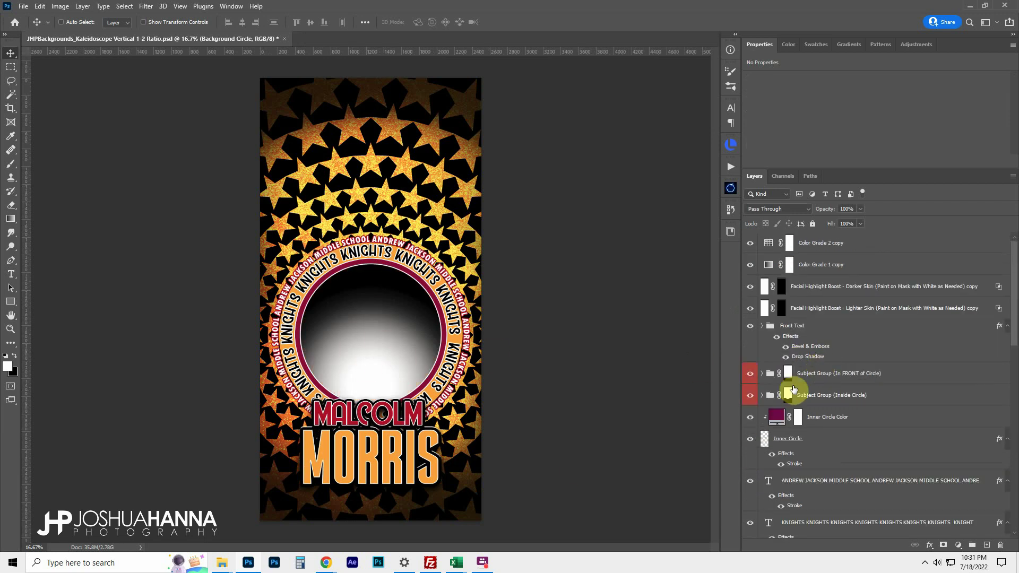
{"action": "left_click", "coordinate": [763, 374]}
{"action": "left_click", "coordinate": [762, 417]}
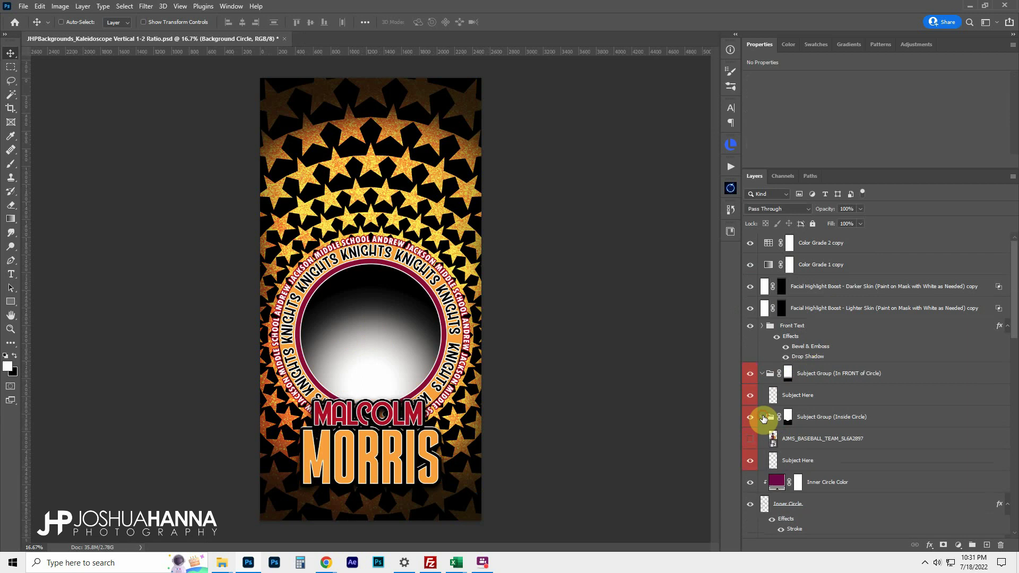
{"action": "left_click", "coordinate": [750, 439]}
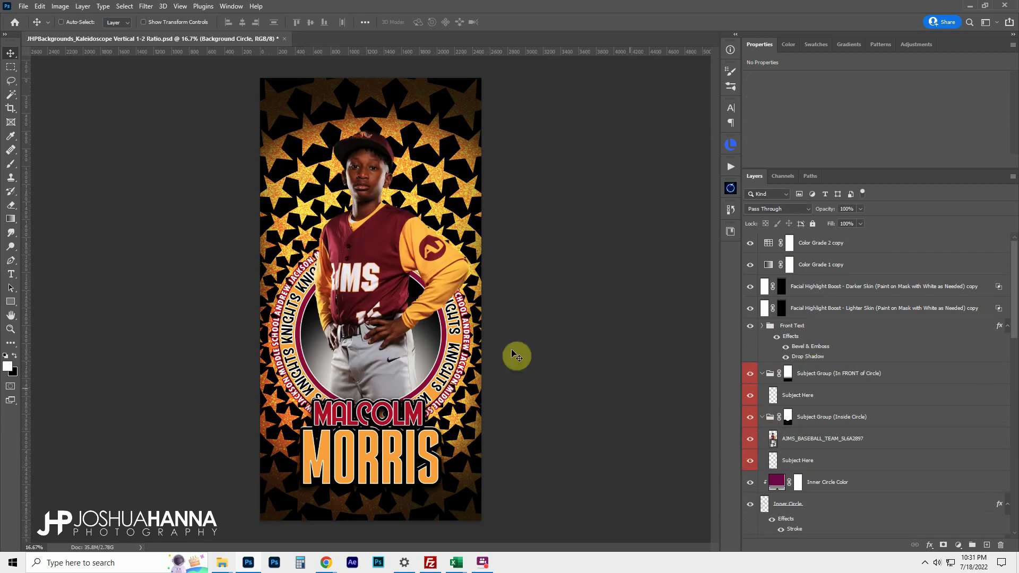
Step: Show the Background Circle Colorize layer and set its colour to an orange sampled from the player's sleeve, #f09d0d
{"action": "scroll", "coordinate": [800, 404], "scroll_direction": "down", "scroll_amount": 5}
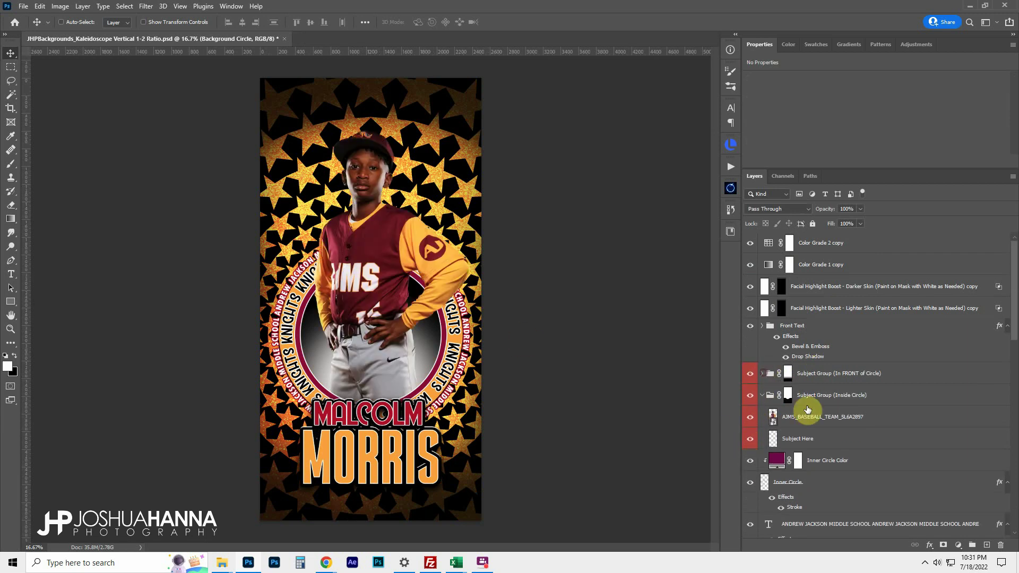
{"action": "scroll", "coordinate": [800, 405], "scroll_direction": "down", "scroll_amount": 5}
{"action": "scroll", "coordinate": [800, 401], "scroll_direction": "down", "scroll_amount": 3}
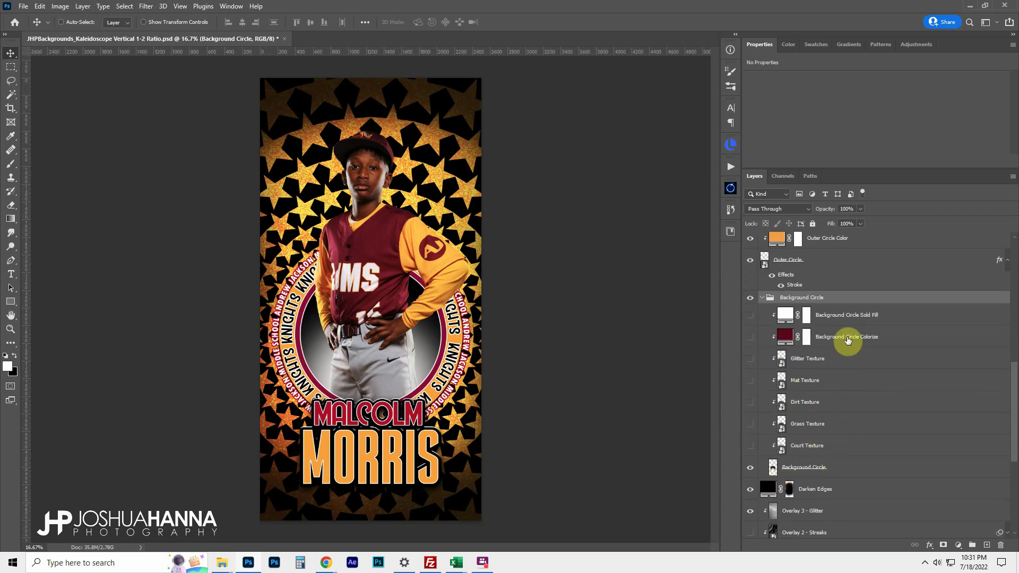
{"action": "left_click", "coordinate": [850, 336]}
{"action": "left_click", "coordinate": [750, 336]}
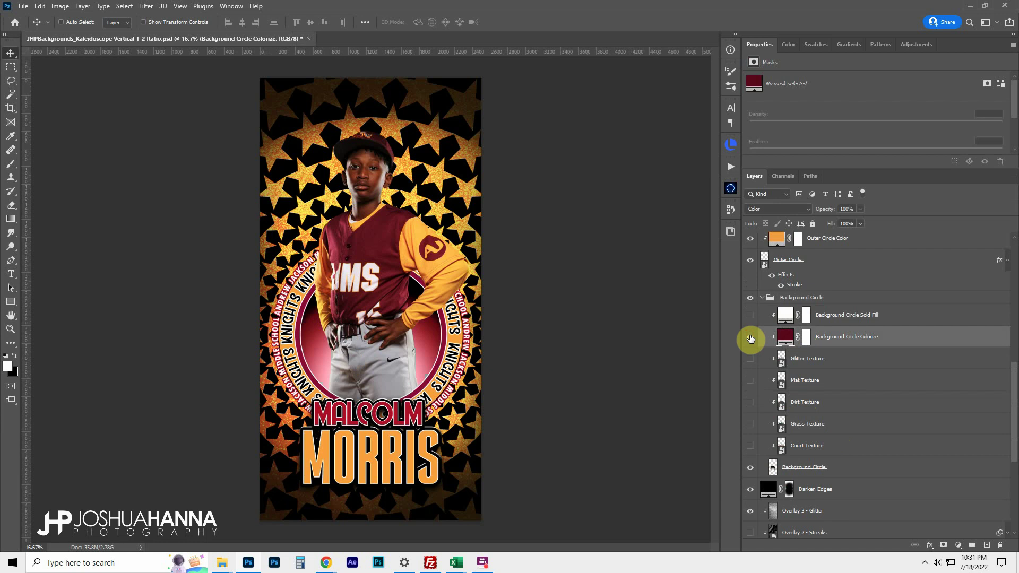
{"action": "double_click", "coordinate": [784, 337]}
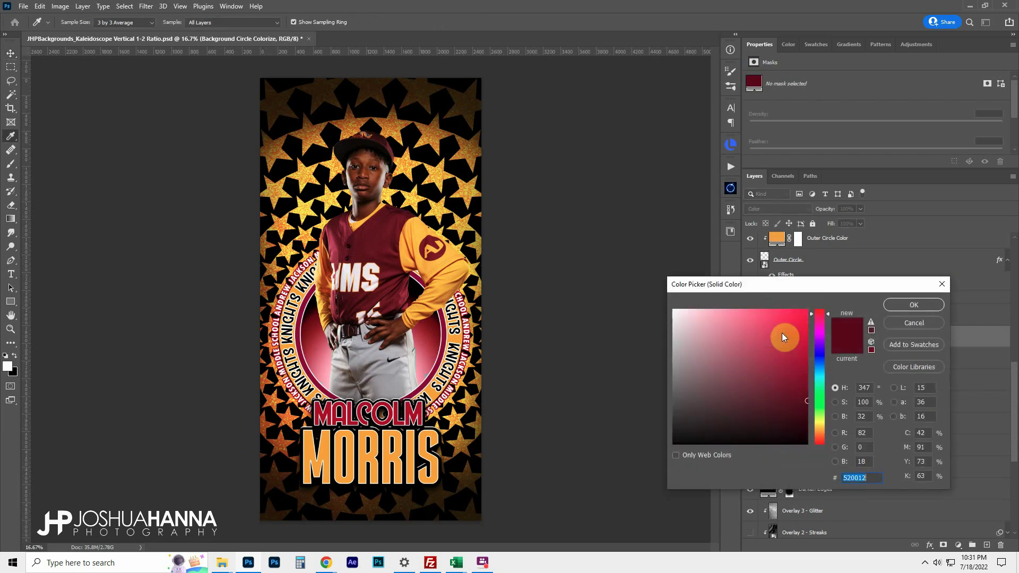
{"action": "left_click", "coordinate": [433, 268]}
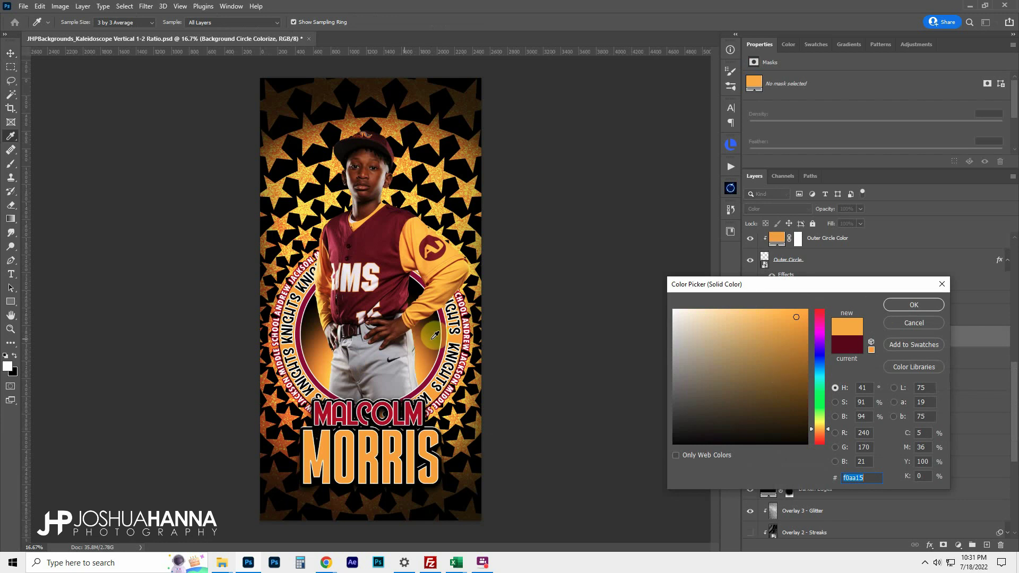
{"action": "left_click_drag", "start_coordinate": [385, 245], "coordinate": [411, 237]}
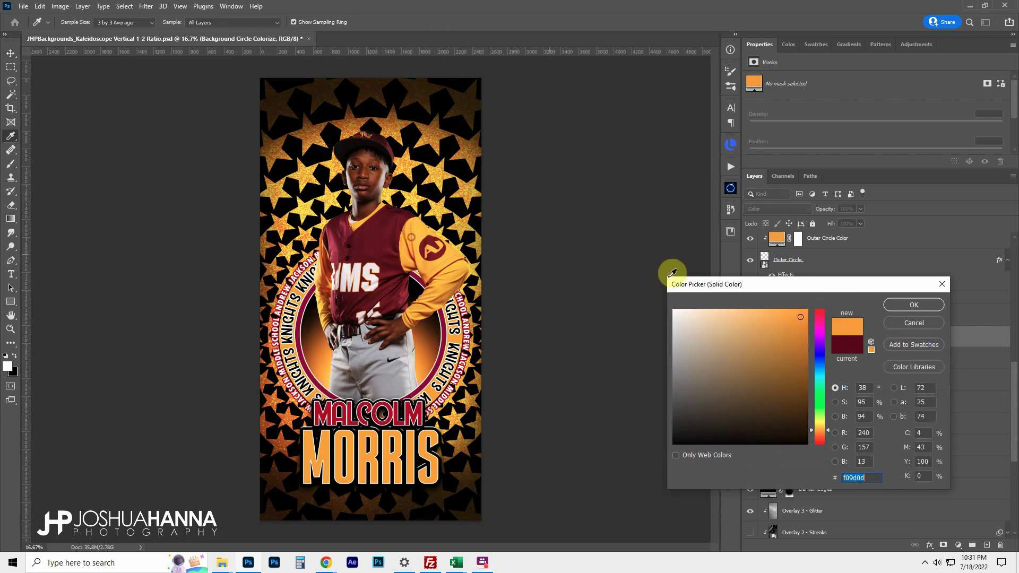
{"action": "left_click", "coordinate": [902, 306]}
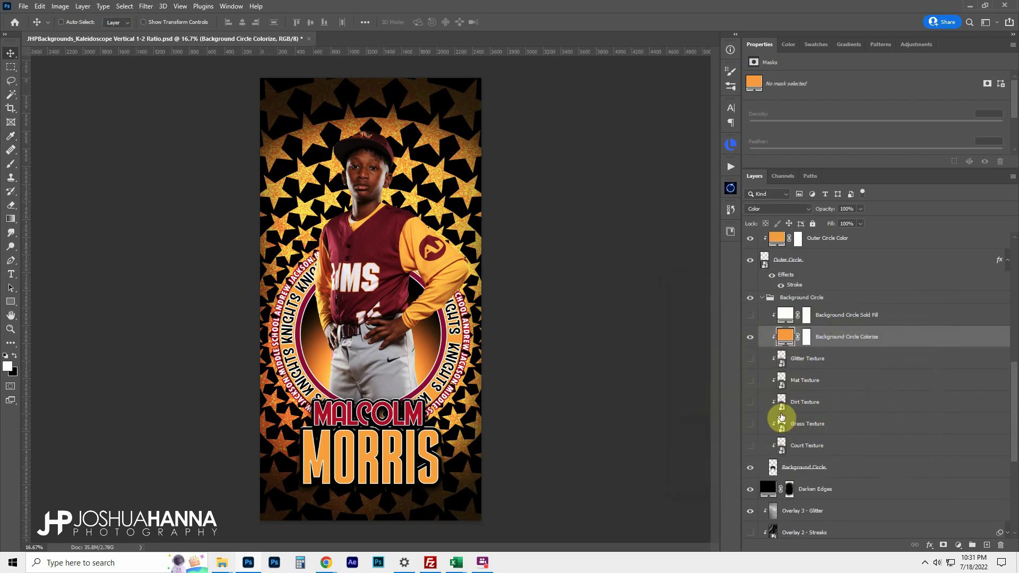
Step: Hide Background Circle Colorize and show the Court, Grass, Dirt, Mat and Glitter Texture layers one after another
{"action": "left_click", "coordinate": [749, 342]}
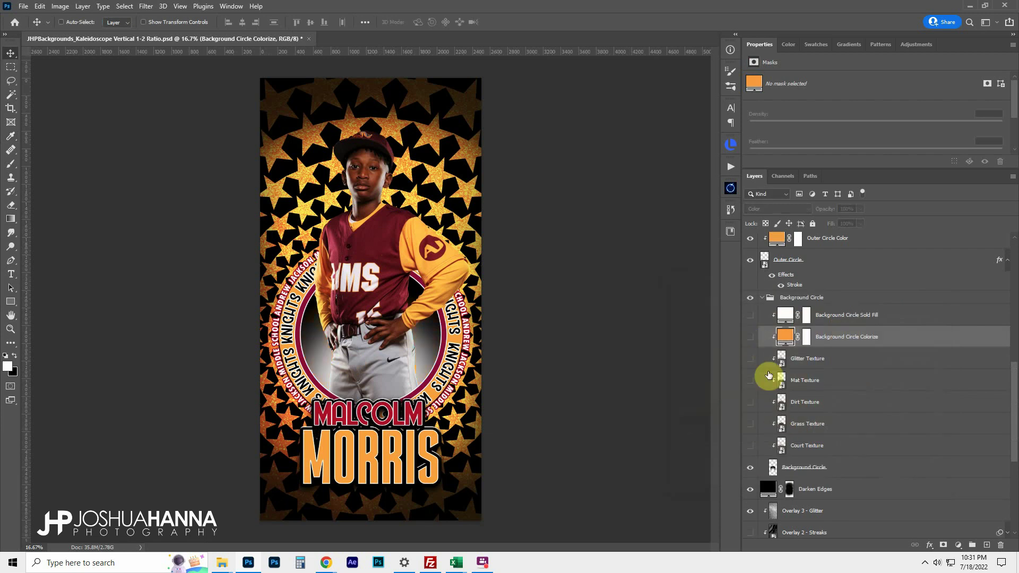
{"action": "left_click", "coordinate": [752, 447]}
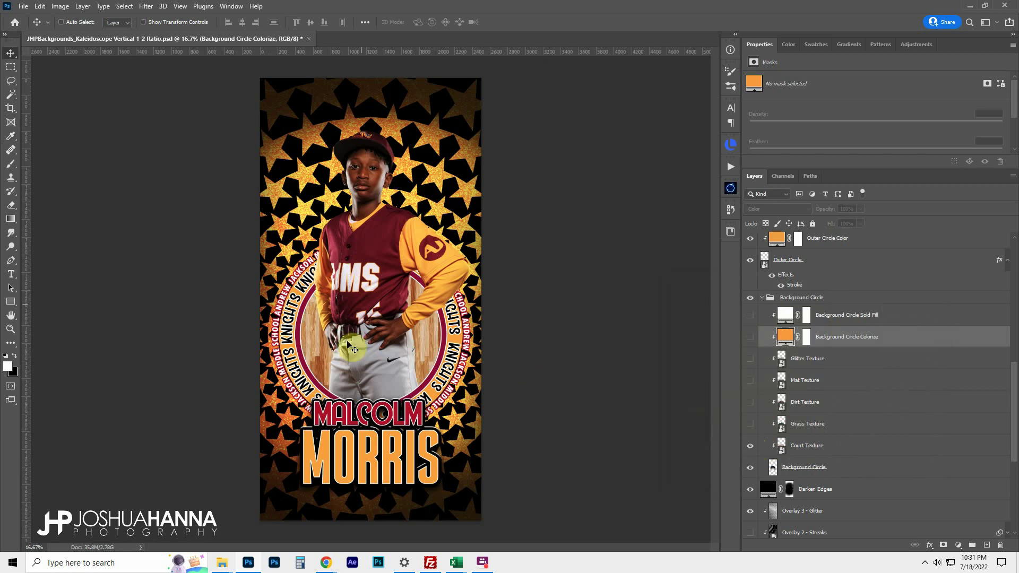
{"action": "left_click", "coordinate": [751, 425]}
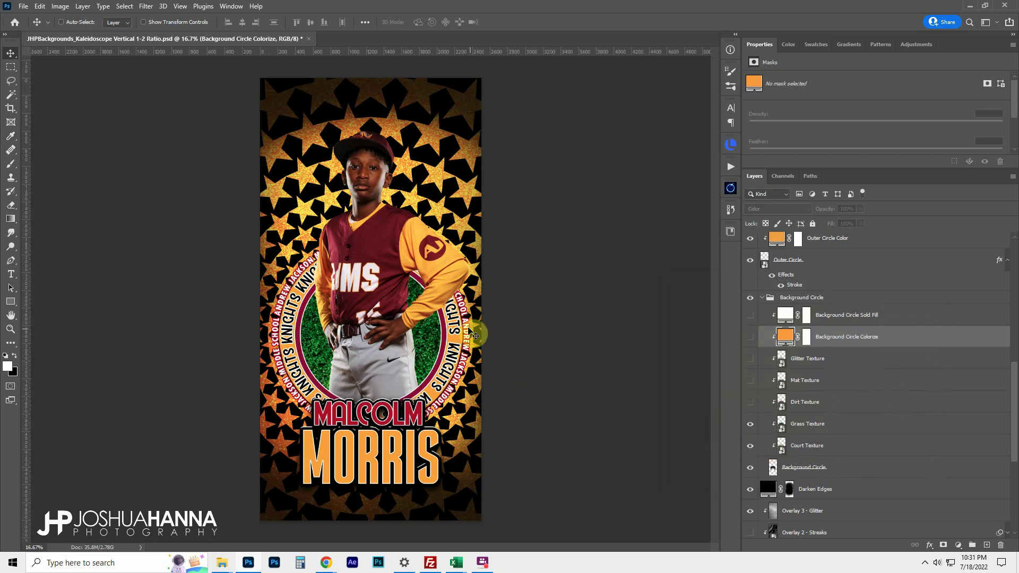
{"action": "left_click", "coordinate": [752, 403]}
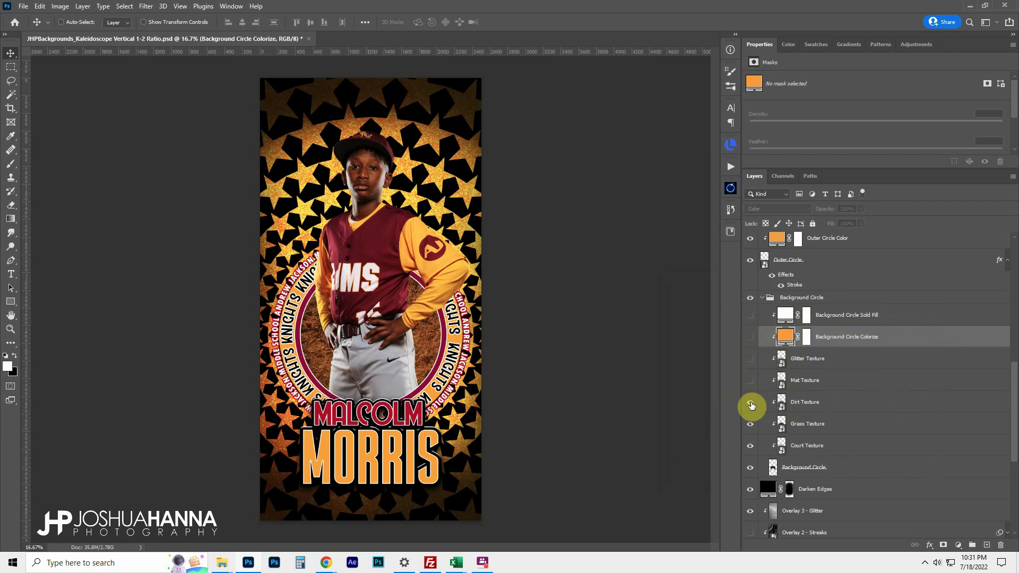
{"action": "left_click", "coordinate": [753, 381]}
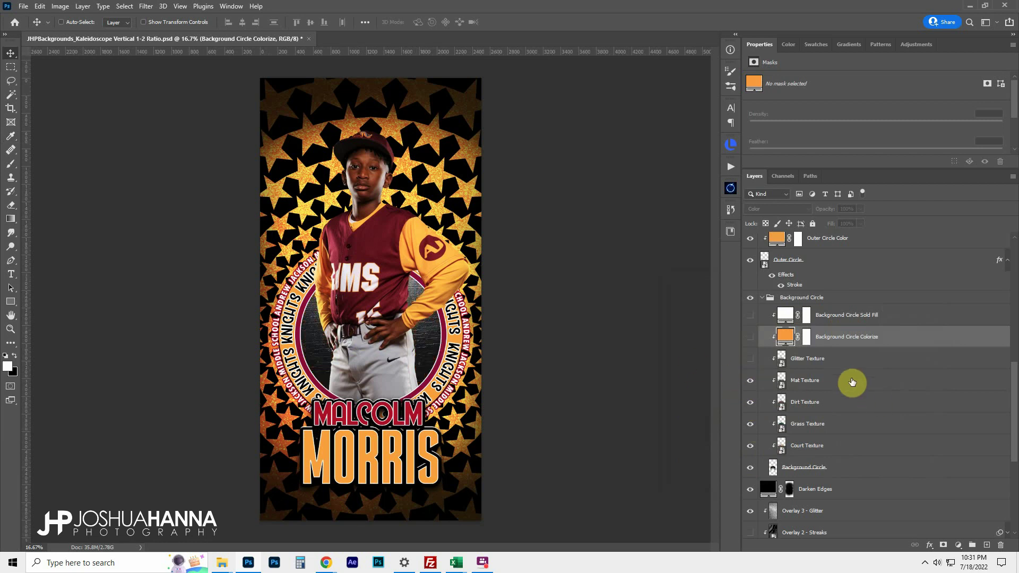
{"action": "left_click", "coordinate": [752, 361]}
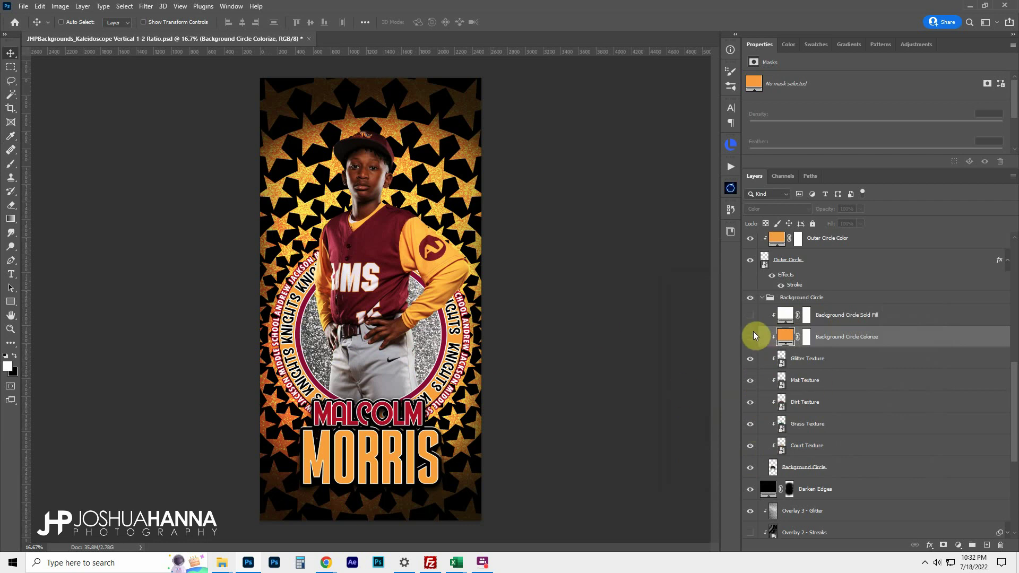
Step: Show Background Circle Colorize over the glitter and try a maroon sampled from the jersey, #630e1c, without keeping it
{"action": "left_click", "coordinate": [751, 338]}
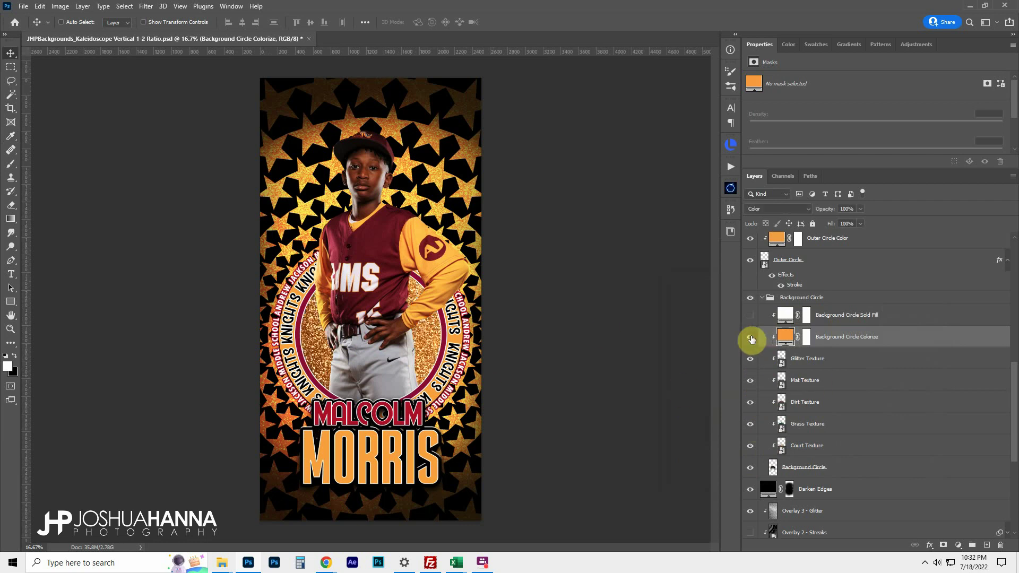
{"action": "double_click", "coordinate": [785, 338]}
{"action": "left_click", "coordinate": [390, 293]}
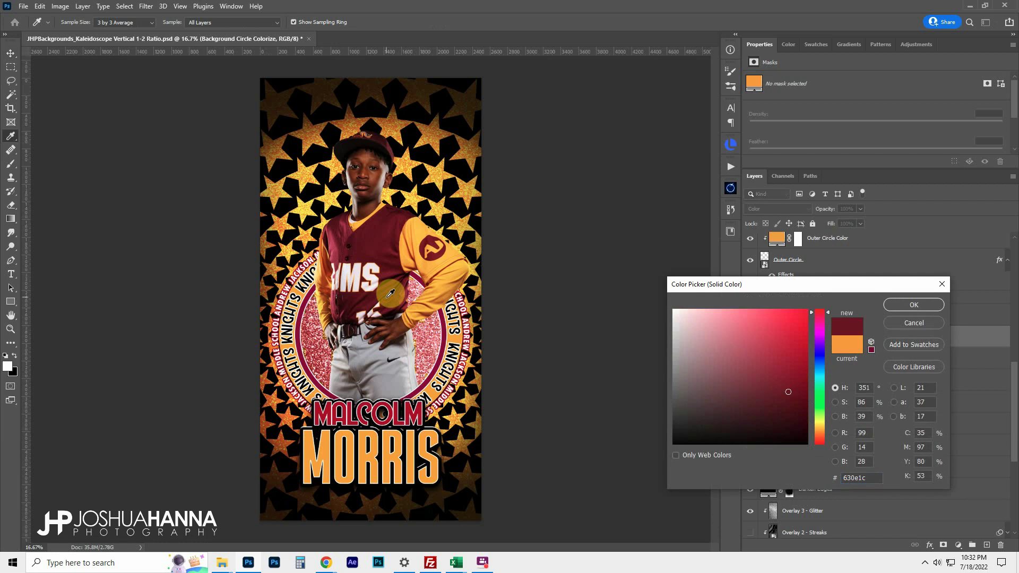
{"action": "left_click", "coordinate": [898, 324]}
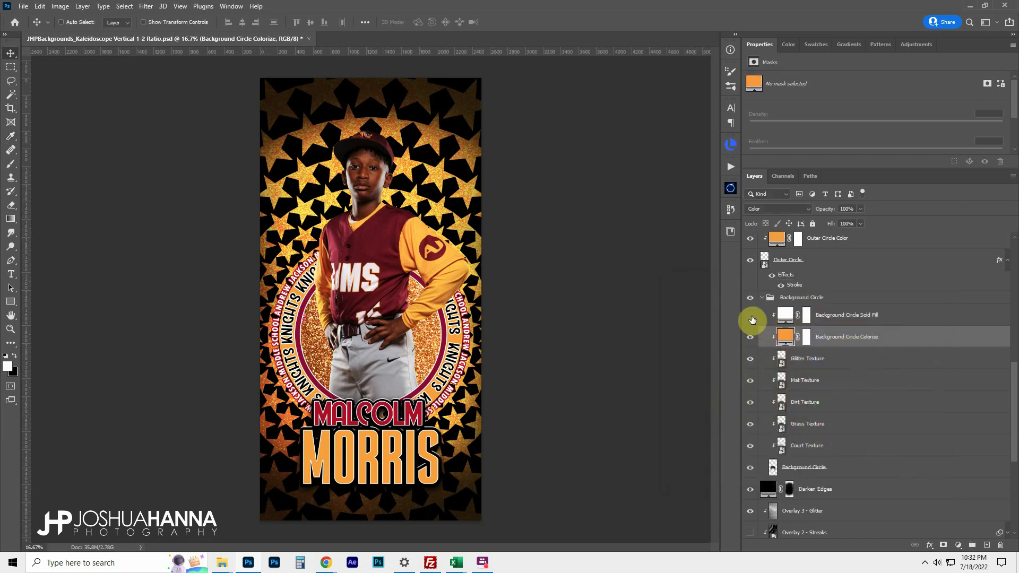
Step: Show the Background Circle Sold Fill layer and set its colour to the sleeve's yellow-orange, #f5ad0d
{"action": "left_click", "coordinate": [751, 317]}
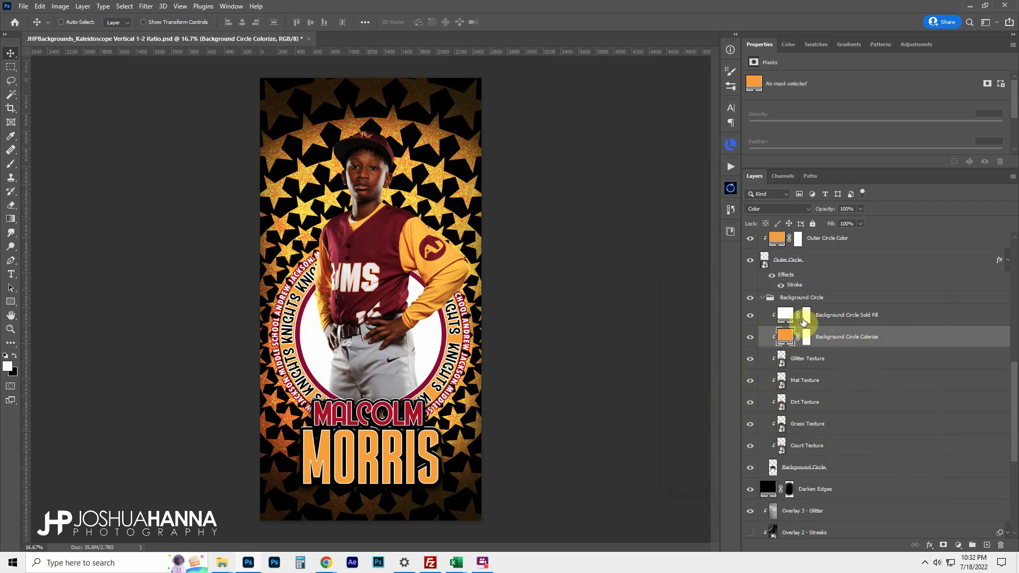
{"action": "double_click", "coordinate": [787, 316]}
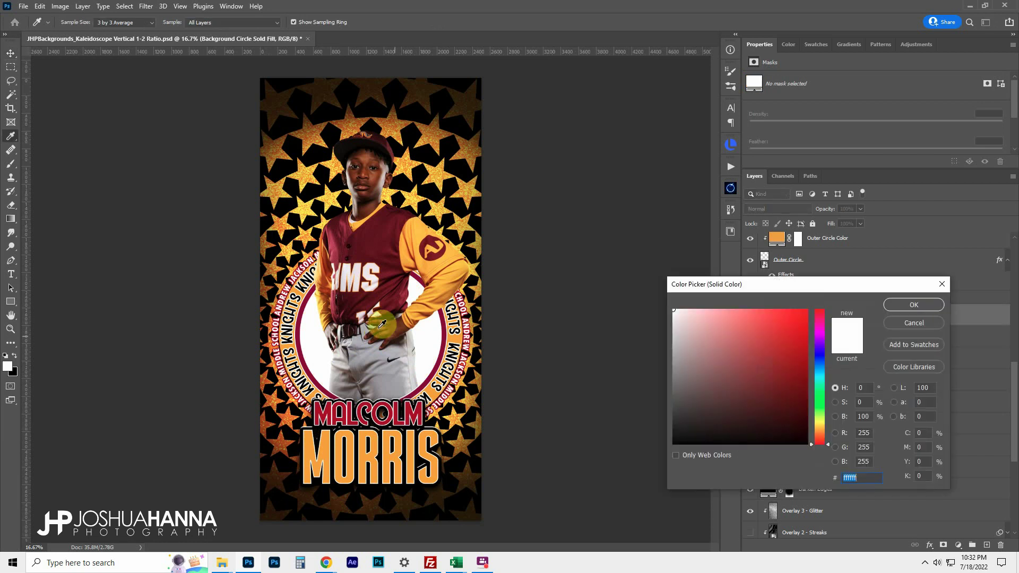
{"action": "left_click_drag", "start_coordinate": [698, 337], "coordinate": [667, 457]}
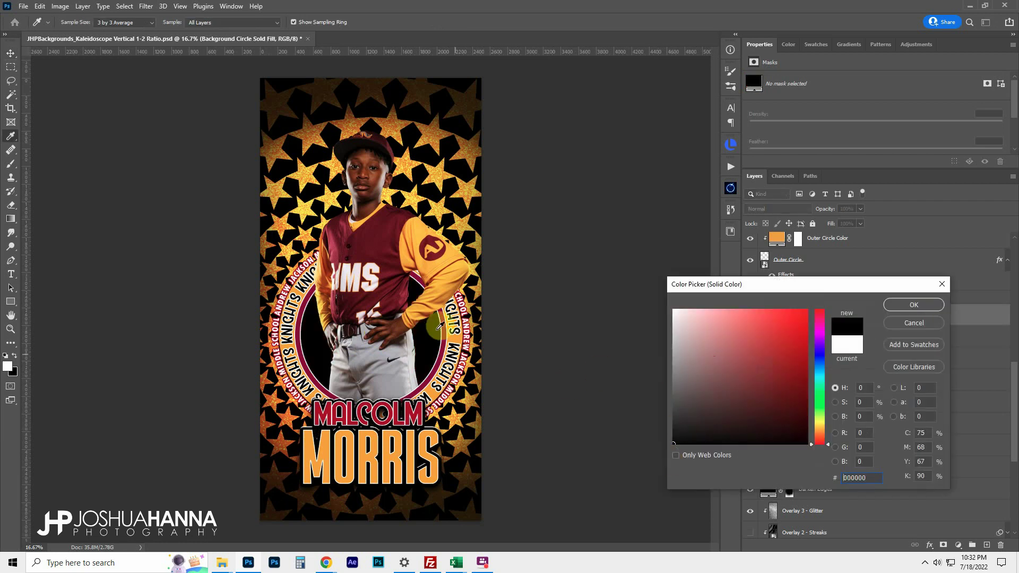
{"action": "left_click_drag", "start_coordinate": [439, 325], "coordinate": [575, 402]}
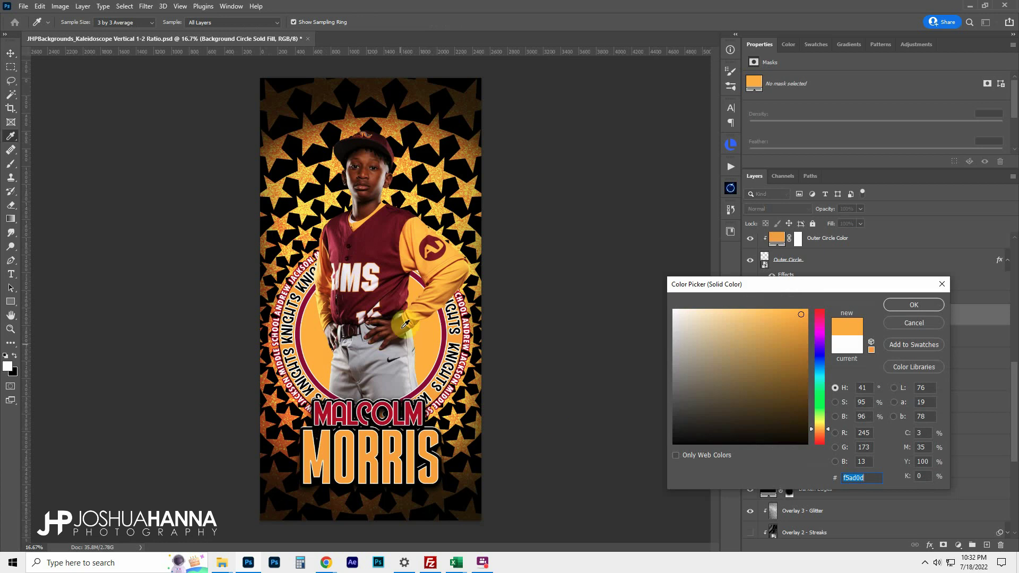
{"action": "left_click", "coordinate": [909, 306]}
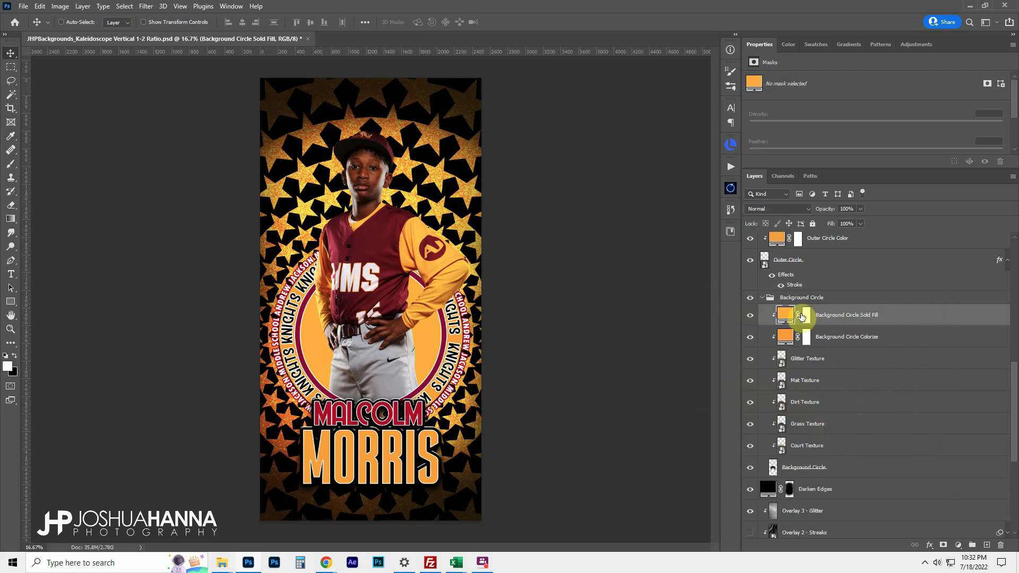
Step: Hide the Sold Fill, Colorize, Glitter and Mat layers to reveal the Dirt Texture, and collapse the Background Circle group
{"action": "left_click", "coordinate": [751, 317]}
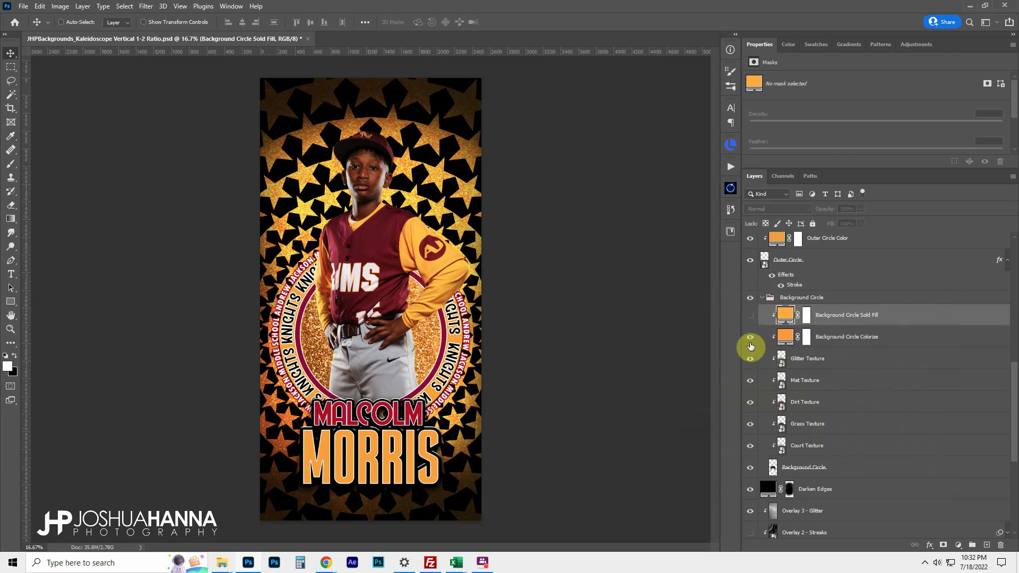
{"action": "left_click", "coordinate": [751, 339]}
{"action": "left_click", "coordinate": [750, 358]}
{"action": "left_click", "coordinate": [753, 380]}
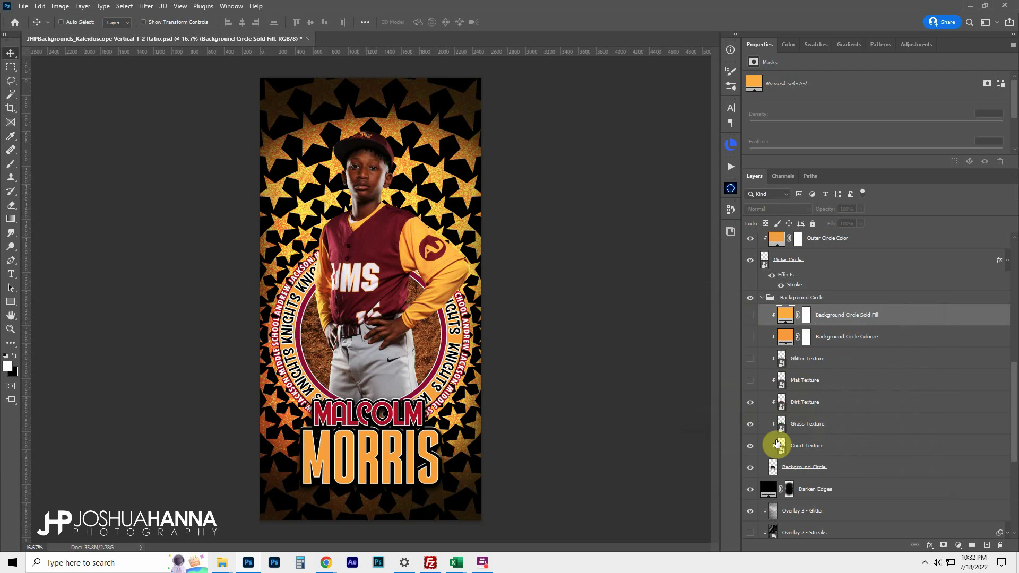
{"action": "left_click", "coordinate": [763, 297]}
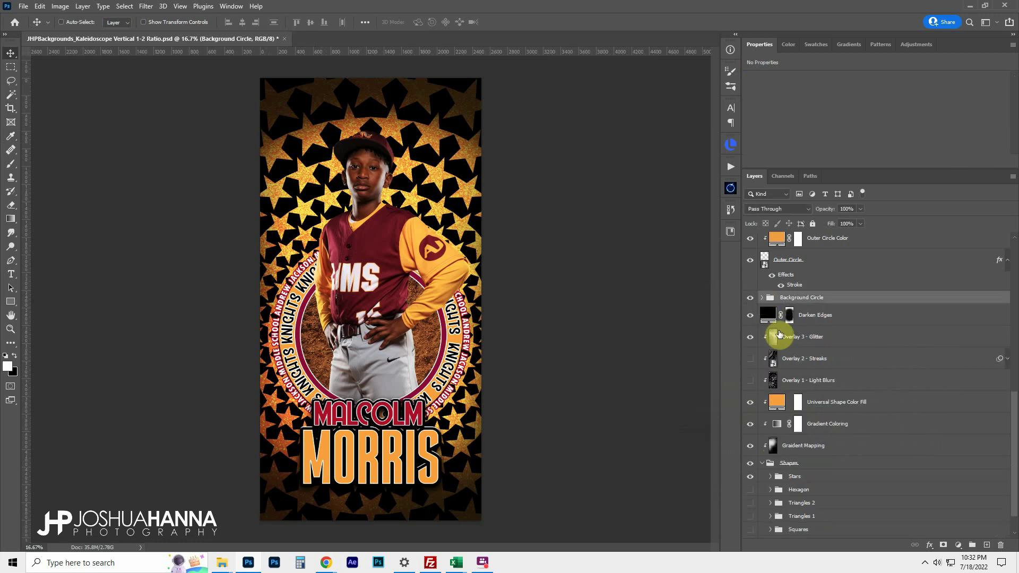
Step: Compare the banner with and without the Outer Circle, and try maroon #820032 as the Outer Circle Color without keeping it
{"action": "scroll", "coordinate": [785, 393], "scroll_direction": "up", "scroll_amount": 5}
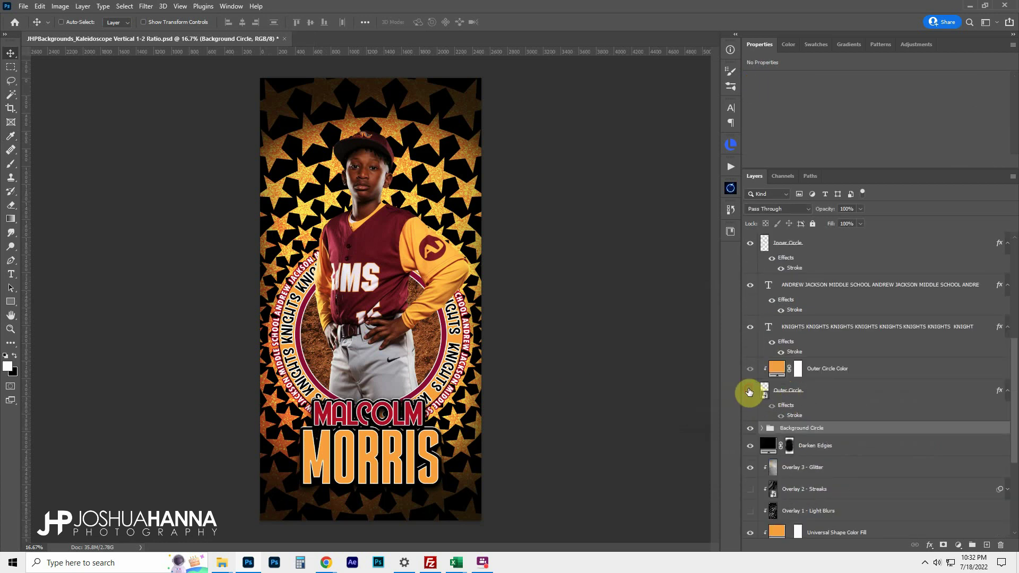
{"action": "left_click", "coordinate": [749, 392]}
{"action": "left_click", "coordinate": [749, 392]}
{"action": "double_click", "coordinate": [781, 372]}
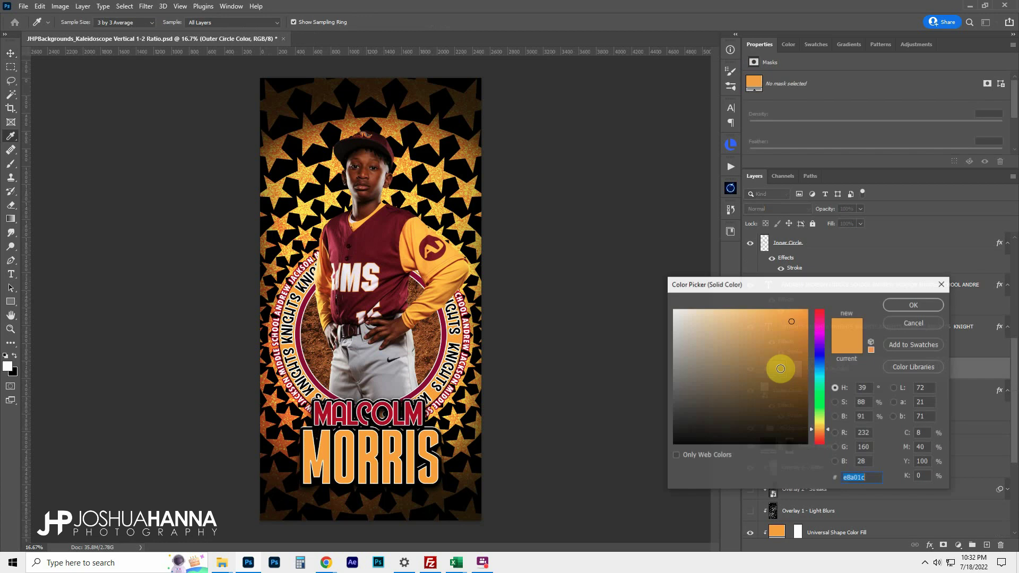
{"action": "left_click", "coordinate": [443, 335]}
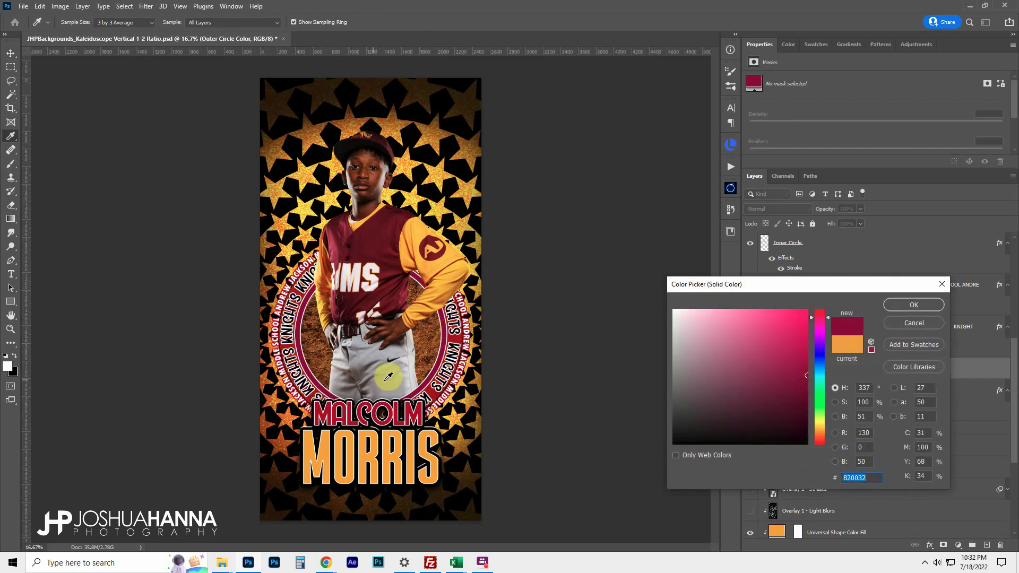
{"action": "left_click", "coordinate": [909, 323]}
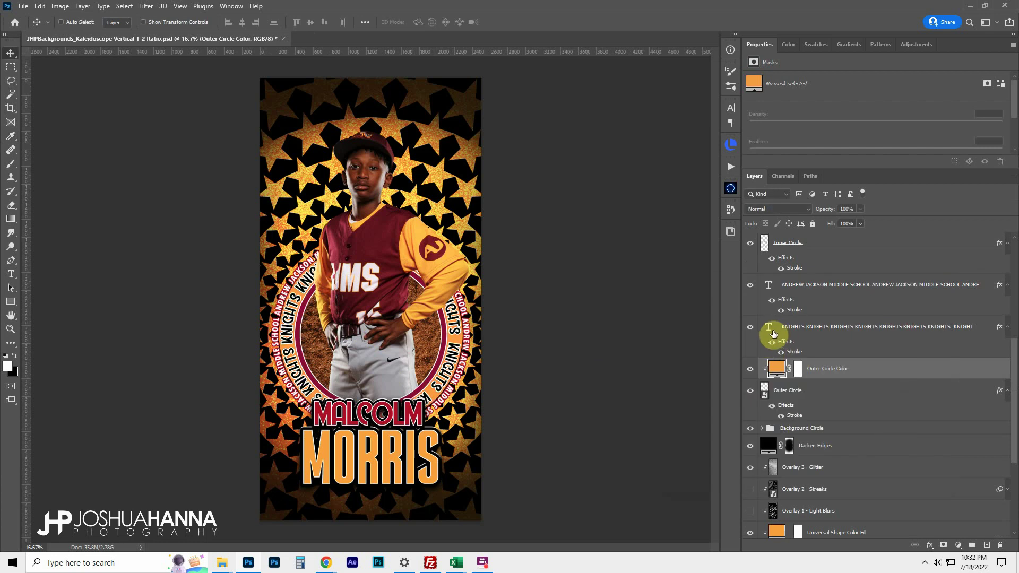
Step: Compare the banner with and without the Inner Circle, and try yellow #f9c303 as the Inner Circle Color without keeping it
{"action": "scroll", "coordinate": [774, 333], "scroll_direction": "up", "scroll_amount": 2}
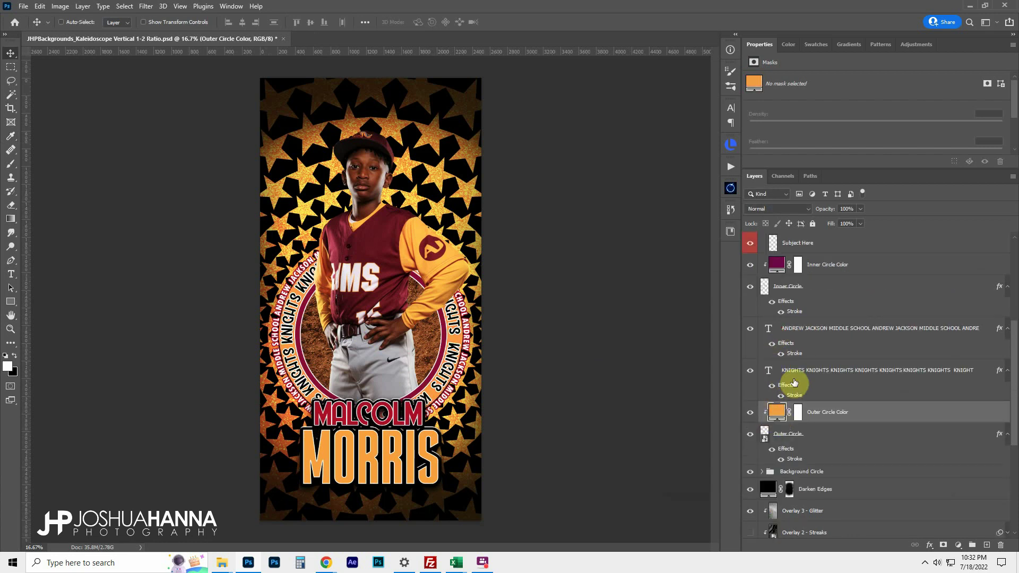
{"action": "left_click", "coordinate": [750, 287]}
{"action": "left_click", "coordinate": [750, 287]}
{"action": "double_click", "coordinate": [776, 263]}
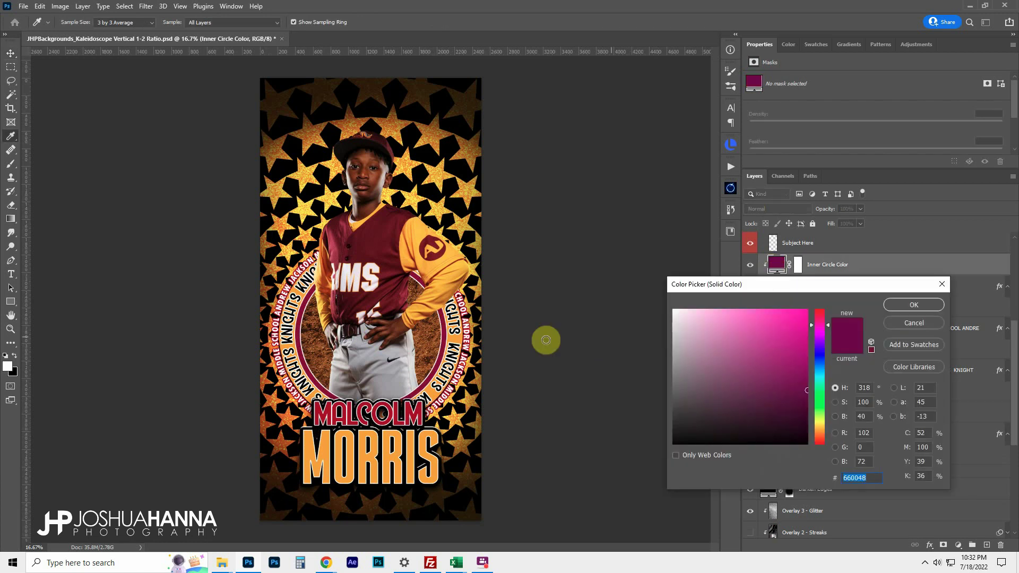
{"action": "left_click", "coordinate": [435, 282]}
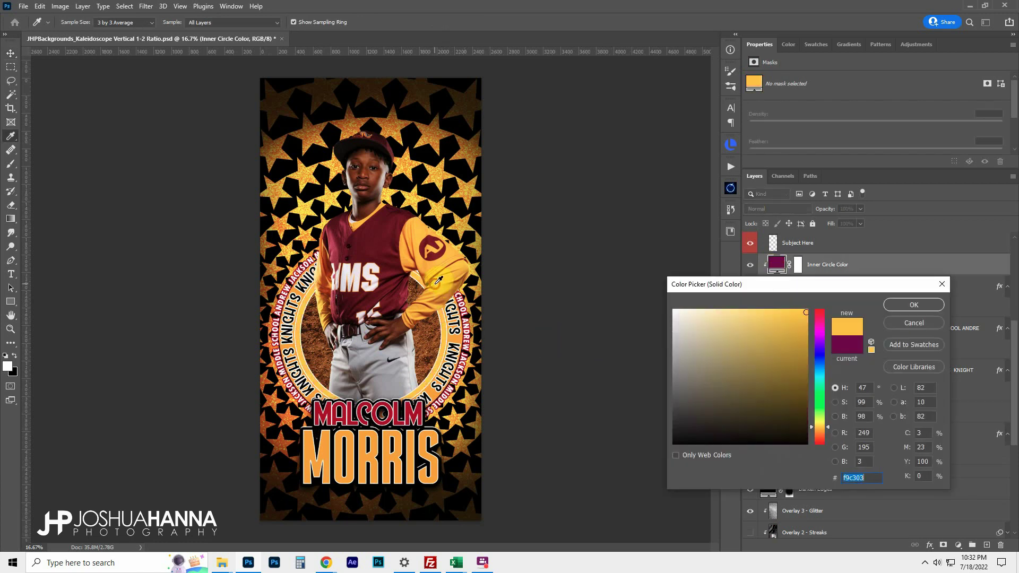
{"action": "left_click", "coordinate": [911, 321]}
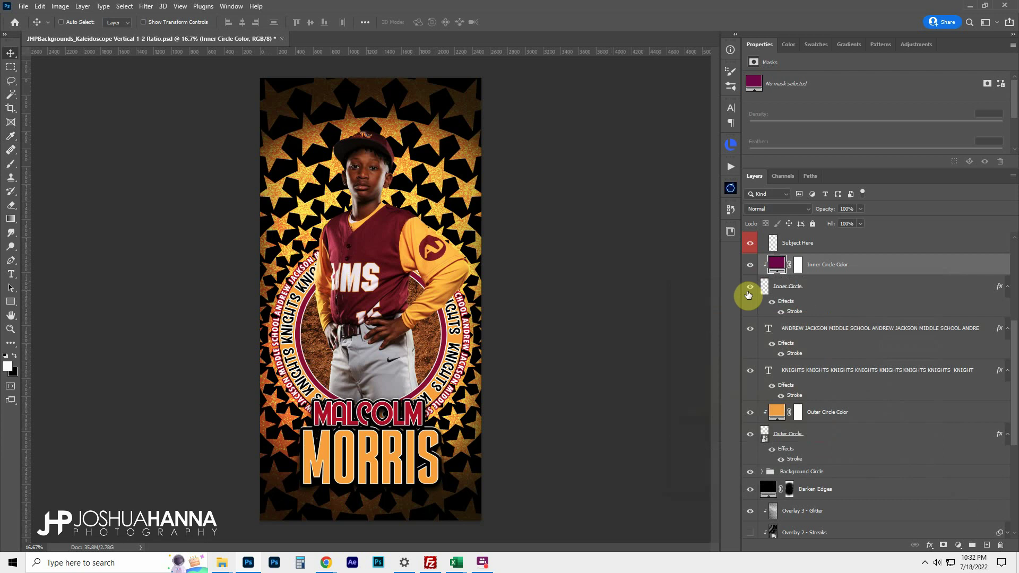
Step: Select the KNIGHTS circular text layer and compare the banner with and without it
{"action": "left_click", "coordinate": [796, 372]}
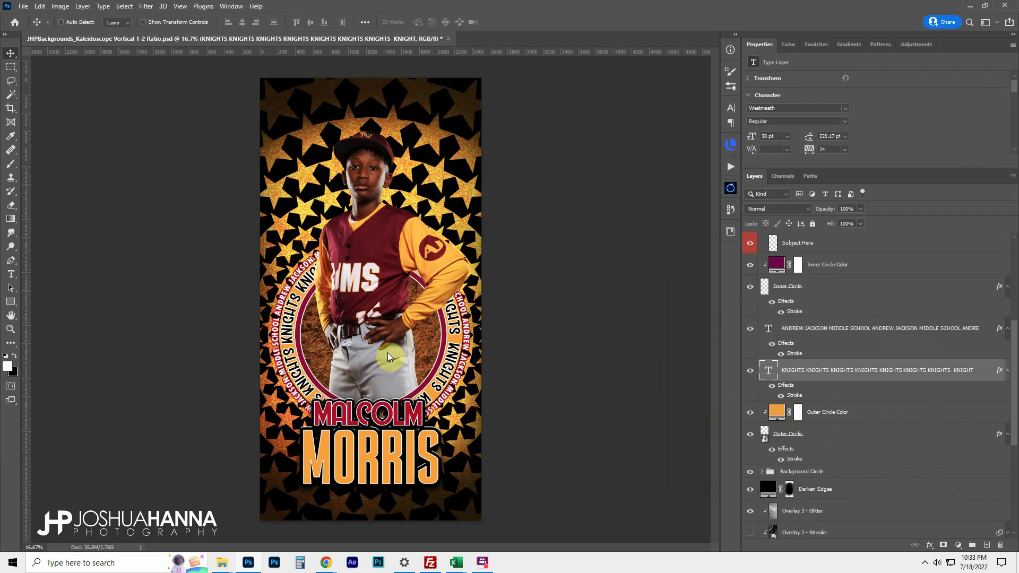
{"action": "left_click", "coordinate": [750, 371]}
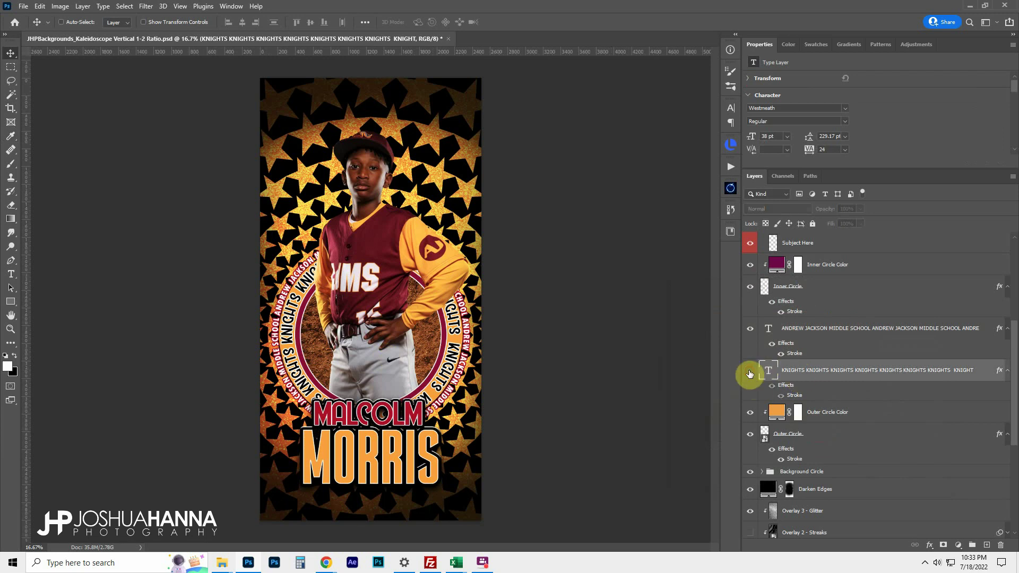
{"action": "left_click", "coordinate": [749, 372]}
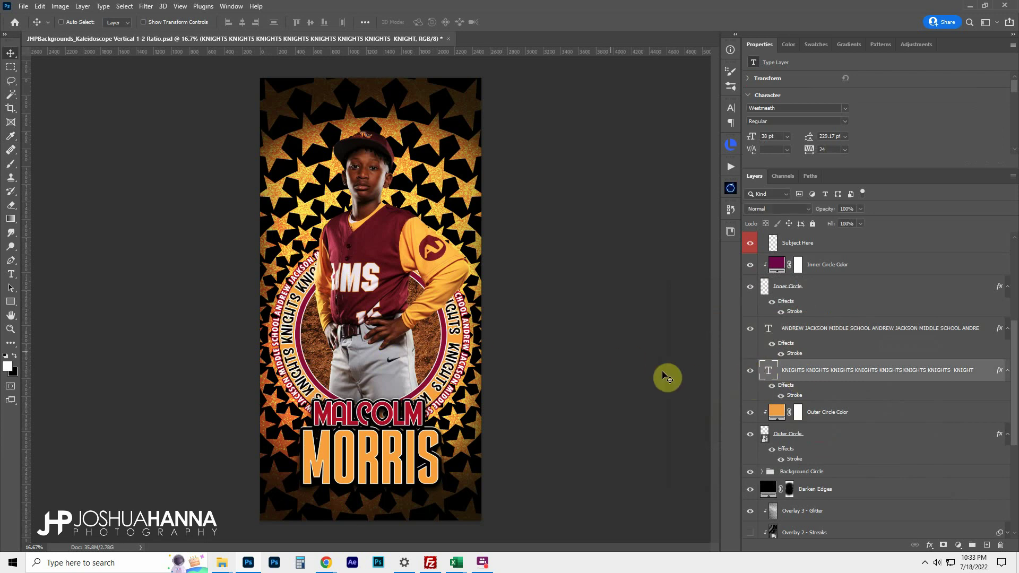
Step: Replace the KNIGHTS text on the inner circular path with ANDREW JACKSON repeated around the circle
{"action": "double_click", "coordinate": [769, 374]}
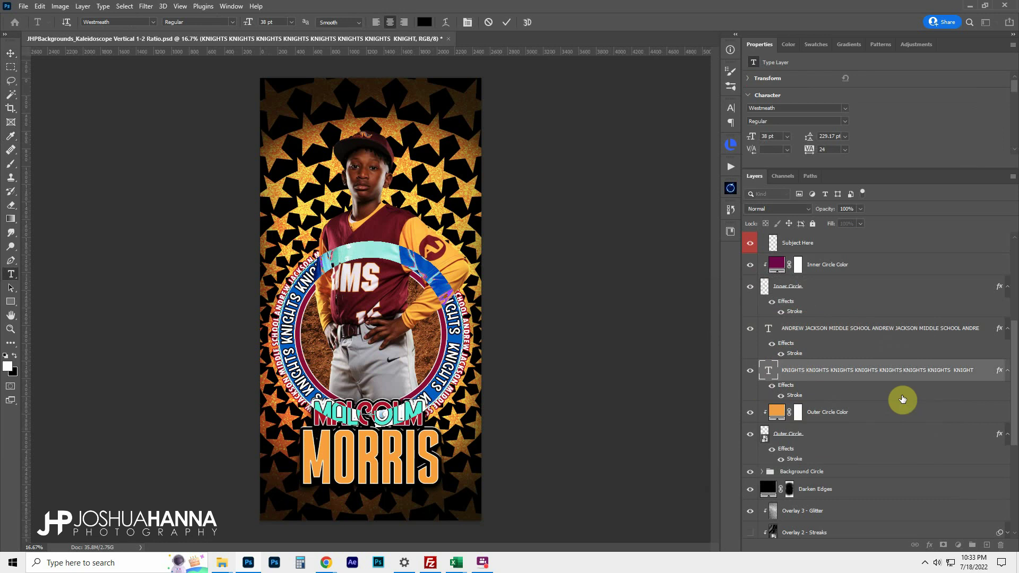
{"action": "key", "text": "BackSpace"}
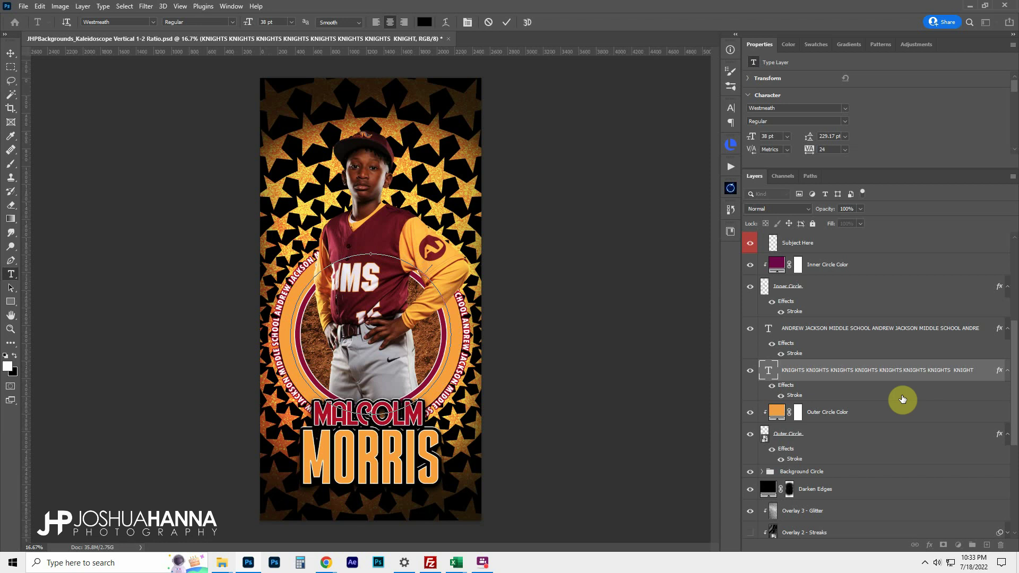
{"action": "key", "text": "ctrl"}
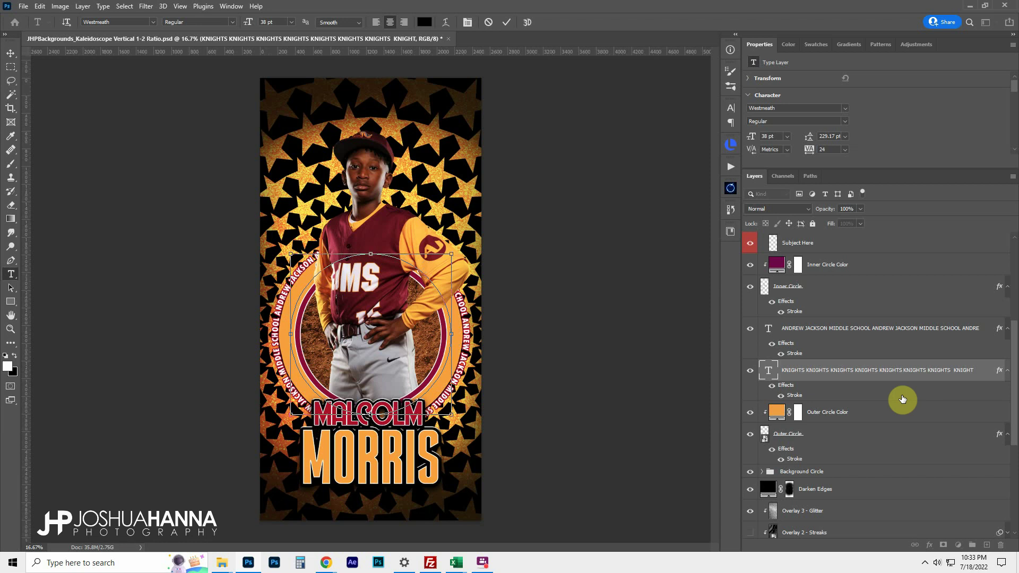
{"action": "key", "text": "ctrl+a"}
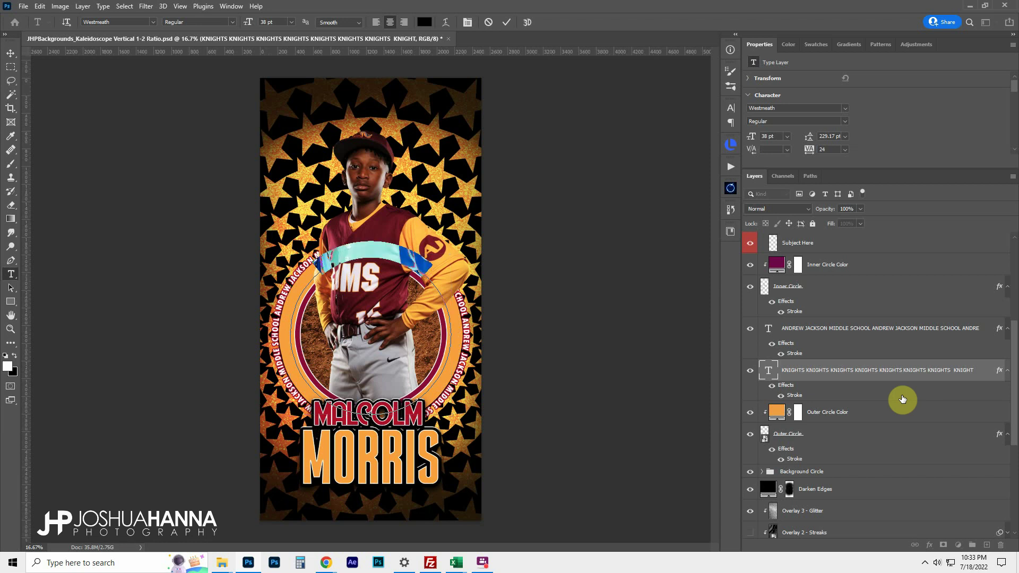
{"action": "key", "text": "ctrl"}
{"action": "key", "text": "BackSpace"}
{"action": "key", "text": "ctrl"}
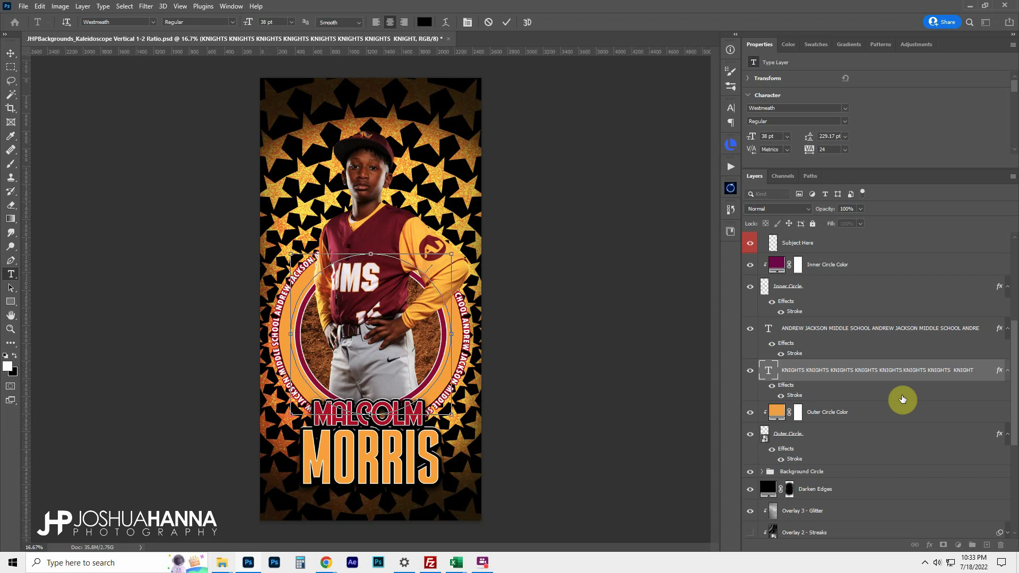
{"action": "type", "text": "ANDREW JACKSON"}
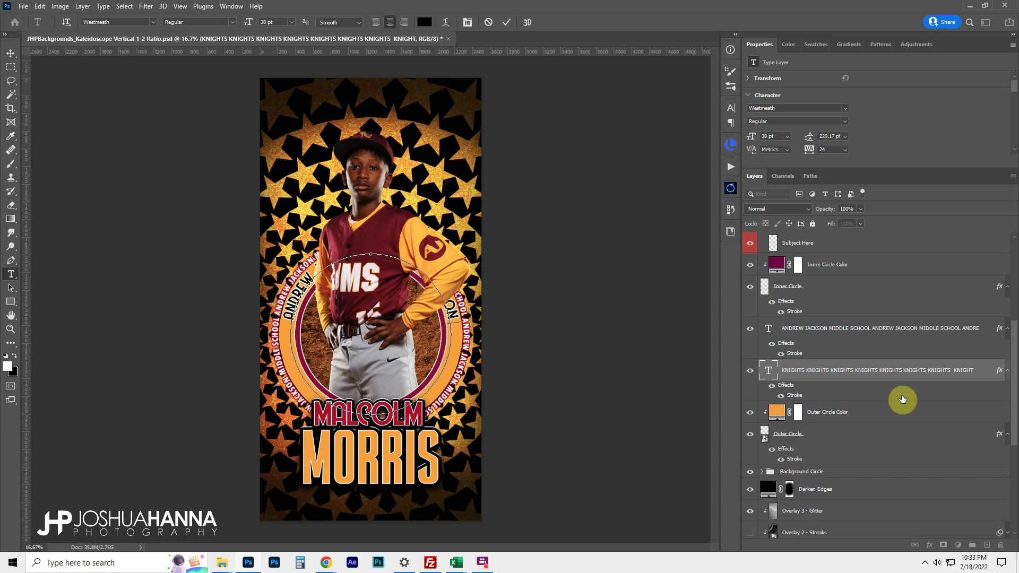
{"action": "type", "text": "ANDREW JACKSON"}
{"action": "type", "text": "ANDREW JACKSON"}
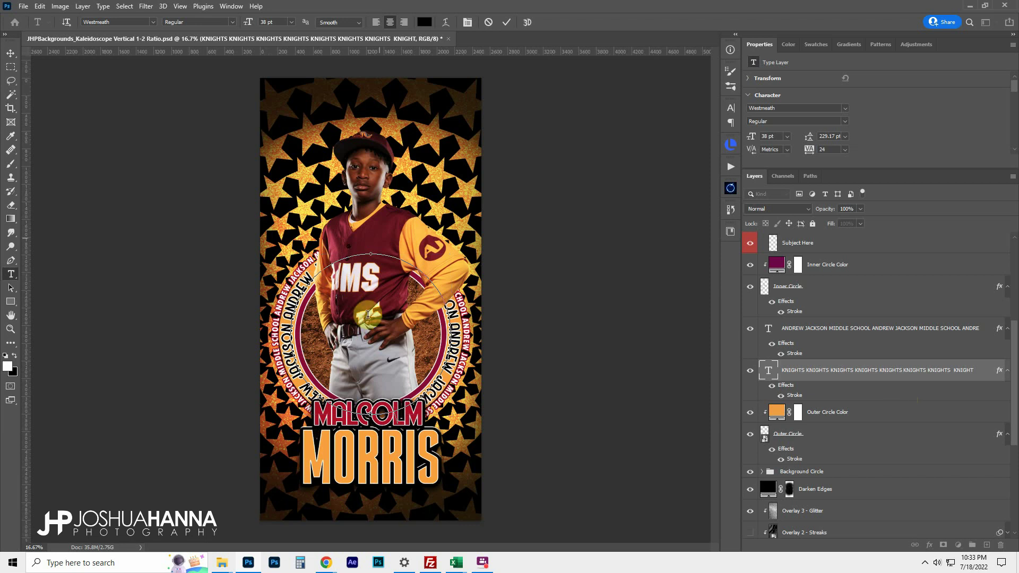
{"action": "left_click", "coordinate": [507, 23]}
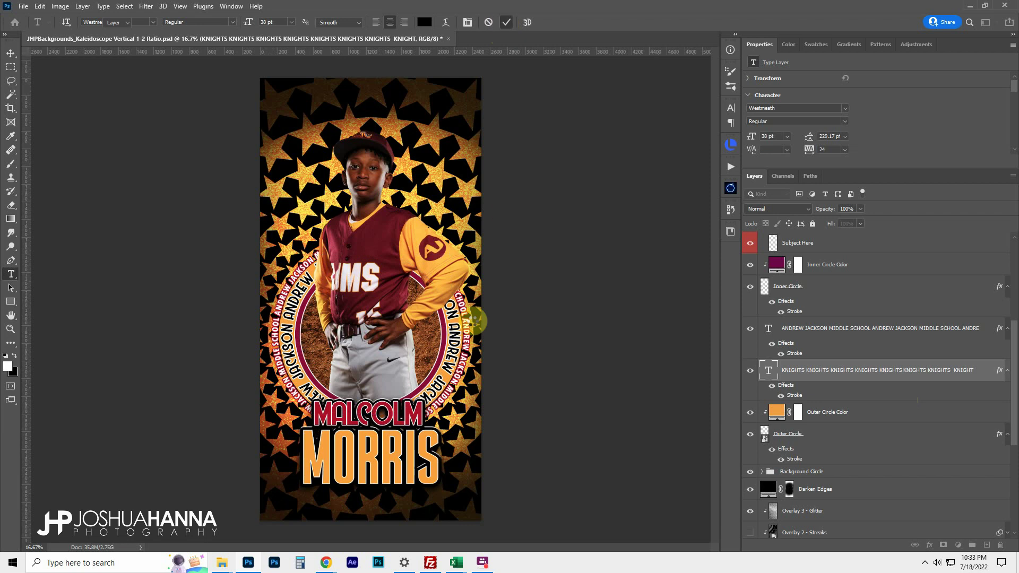
{"action": "key", "text": "v"}
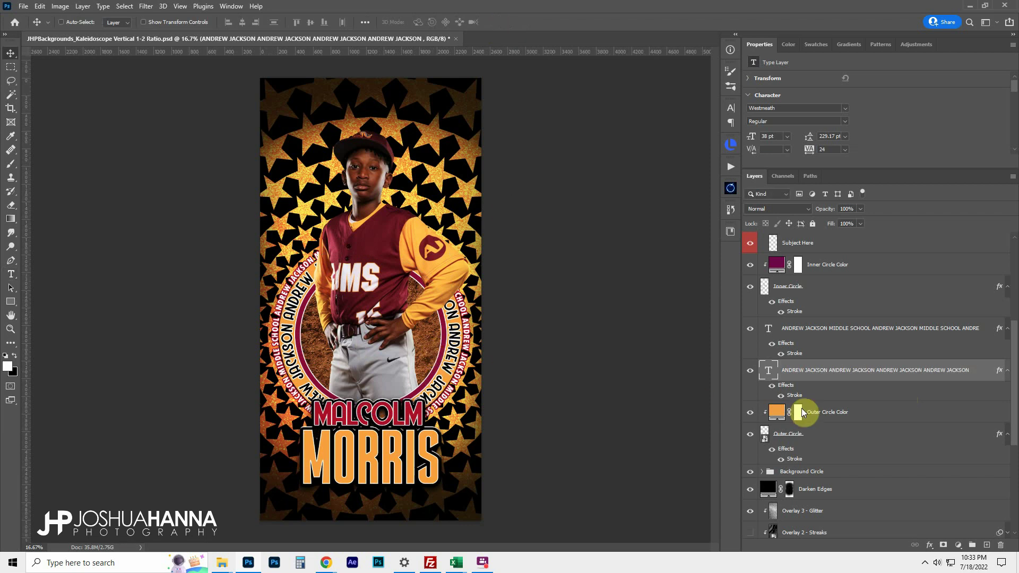
Step: Select the ANDREW JACKSON MIDDLE SCHOOL circular text layer and compare the banner with and without it
{"action": "left_click", "coordinate": [770, 330]}
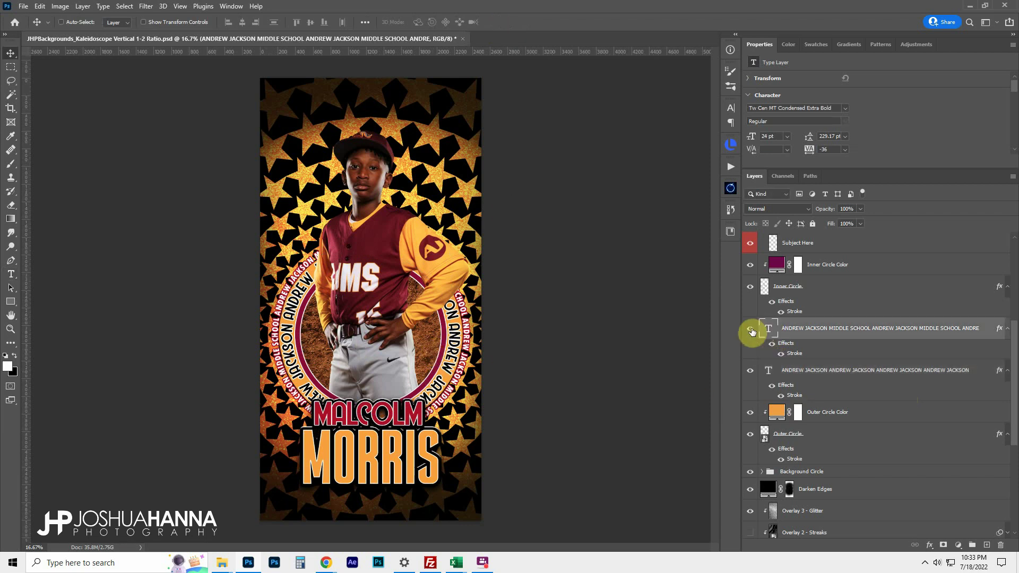
{"action": "left_click", "coordinate": [751, 329]}
{"action": "left_click", "coordinate": [751, 329]}
{"action": "left_click", "coordinate": [751, 330]}
{"action": "left_click", "coordinate": [751, 331]}
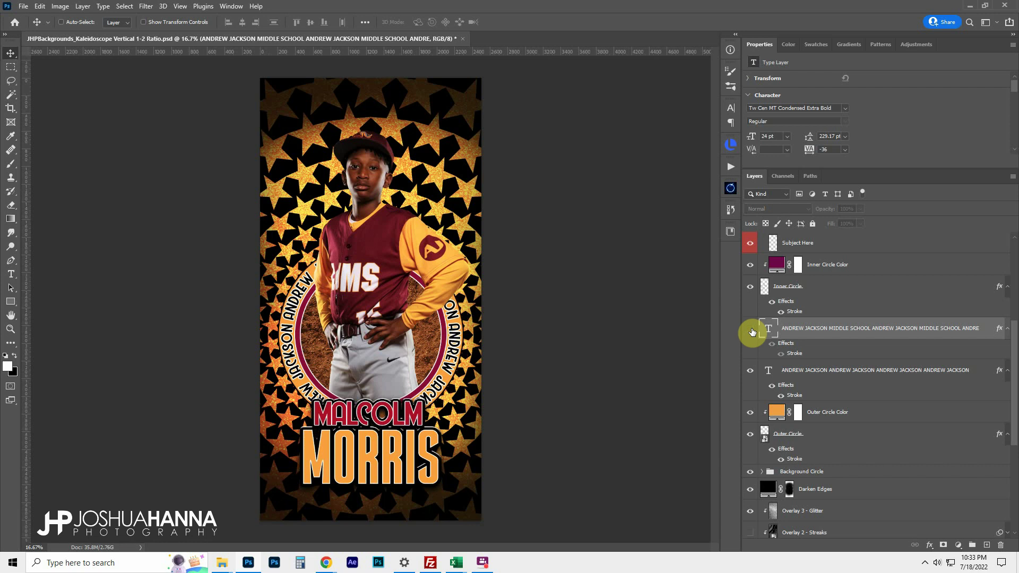
{"action": "left_click", "coordinate": [751, 331]}
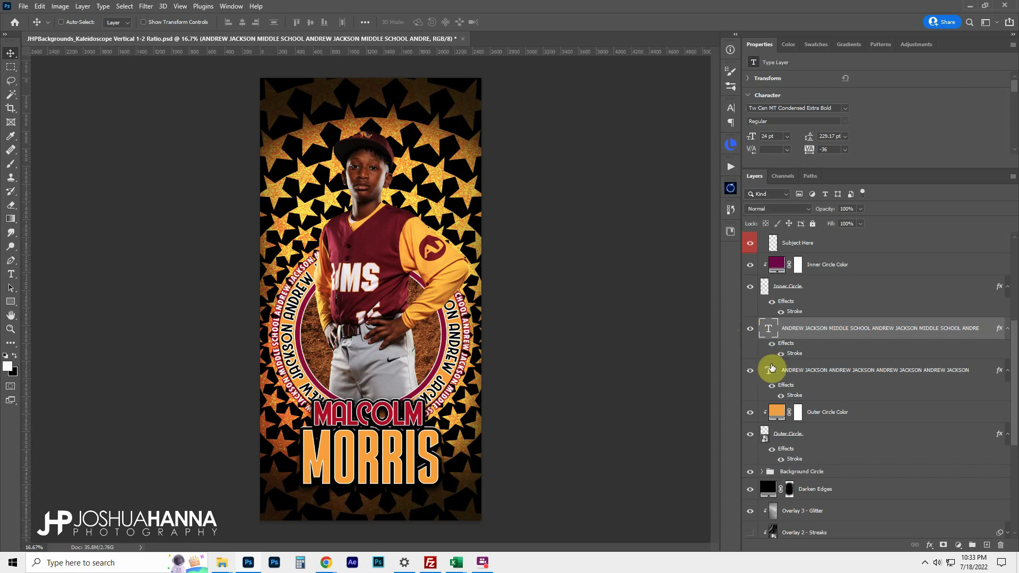
Step: Replace the ANDREW JACKSON MIDDLE SCHOOL circular text with KNIGHTS repeated around the outer ring
{"action": "double_click", "coordinate": [767, 330]}
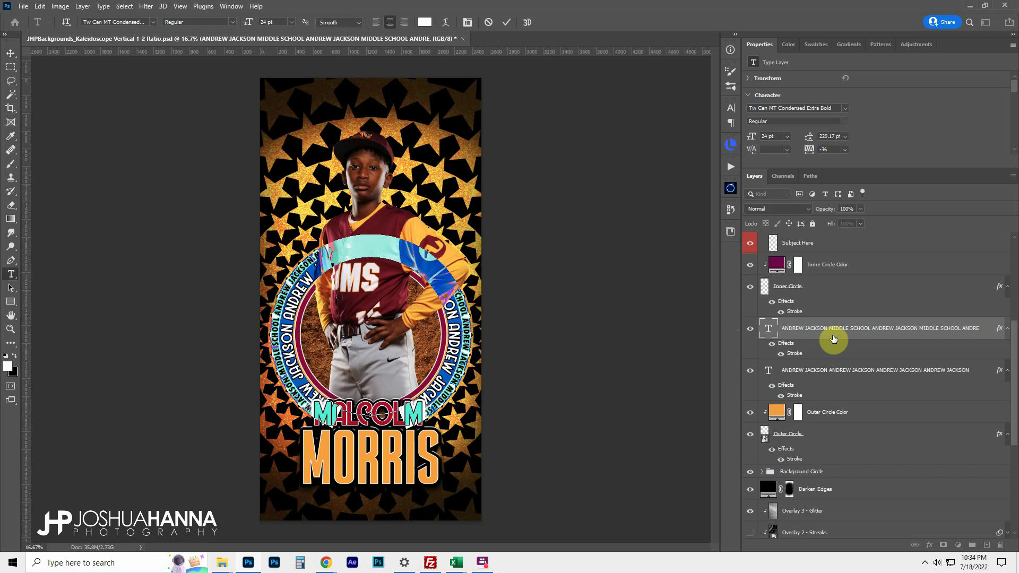
{"action": "key", "text": "BackSpace"}
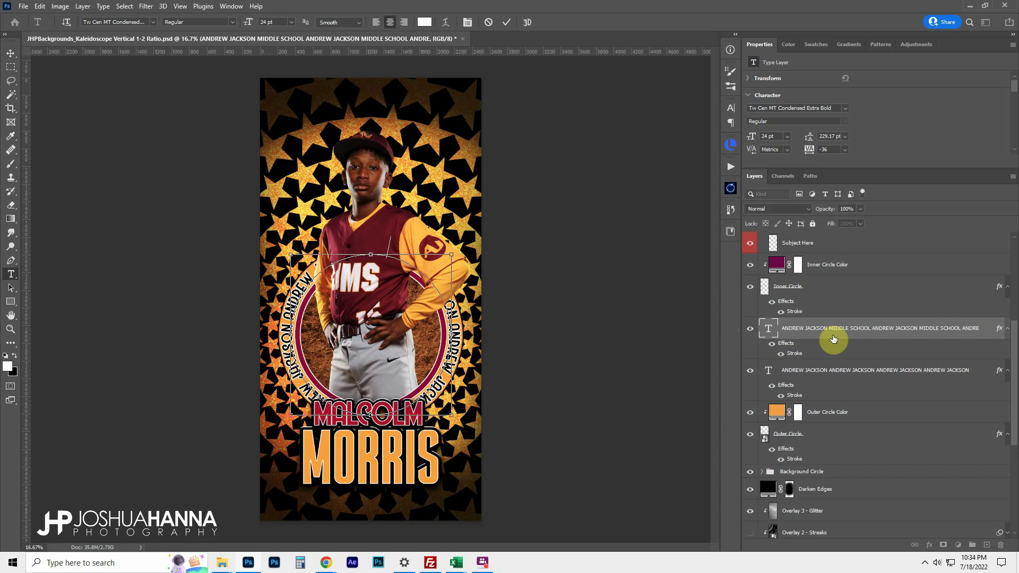
{"action": "key", "text": "ctrl+a"}
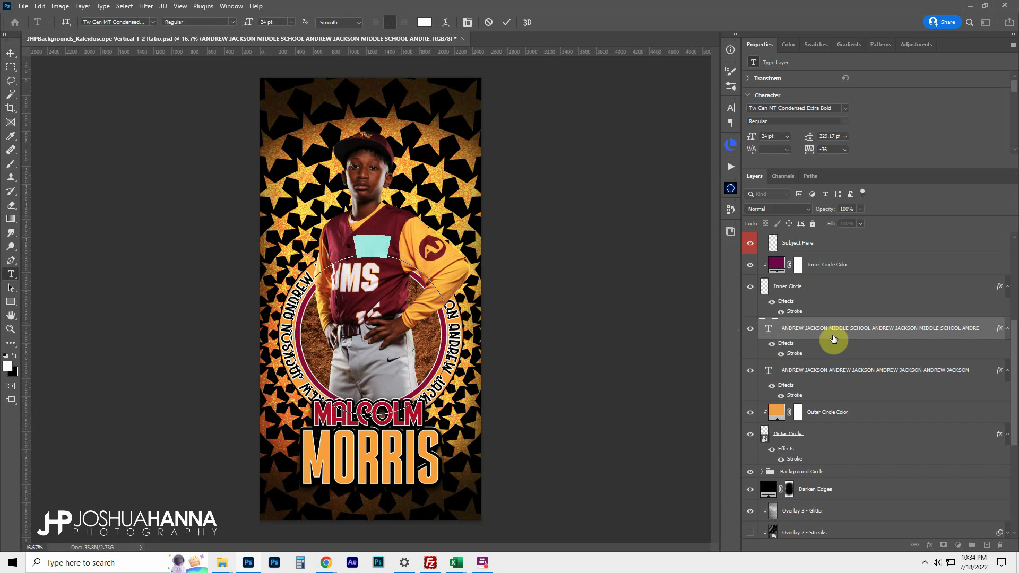
{"action": "key", "text": "BackSpace"}
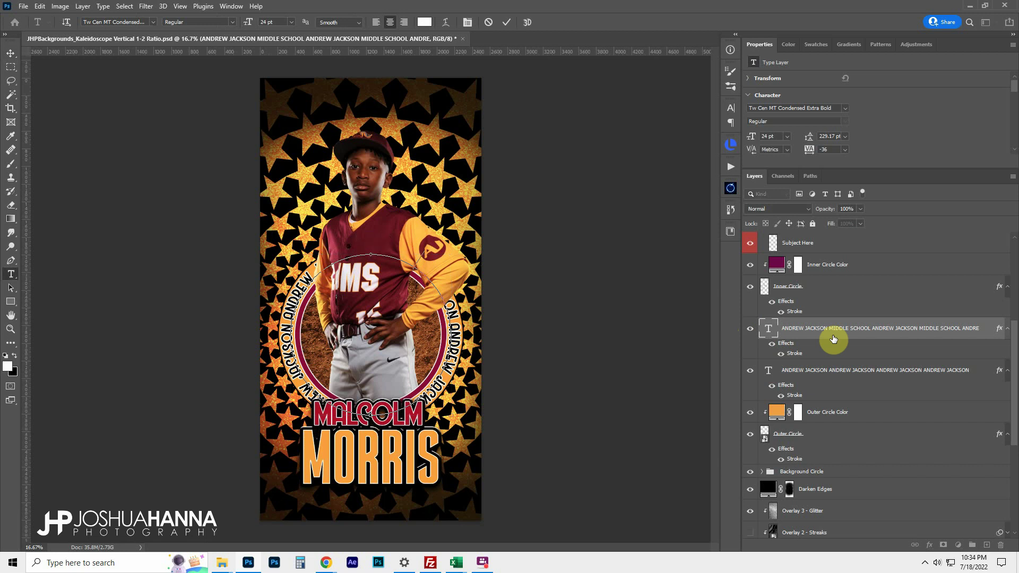
{"action": "type", "text": "KNIGHTS KNIGHTS KNIGHTS KNIGHTS KNIGHTS KNIGHTS KNIGHTS"}
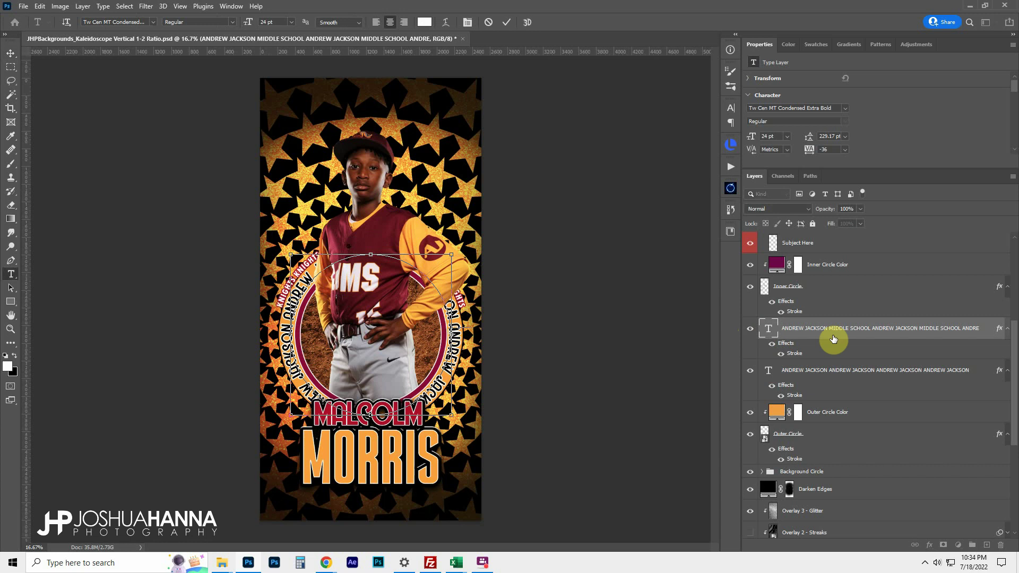
{"action": "type", "text": " KNIGHTS KNIGHTS KNIGHTS KNIGHTS"}
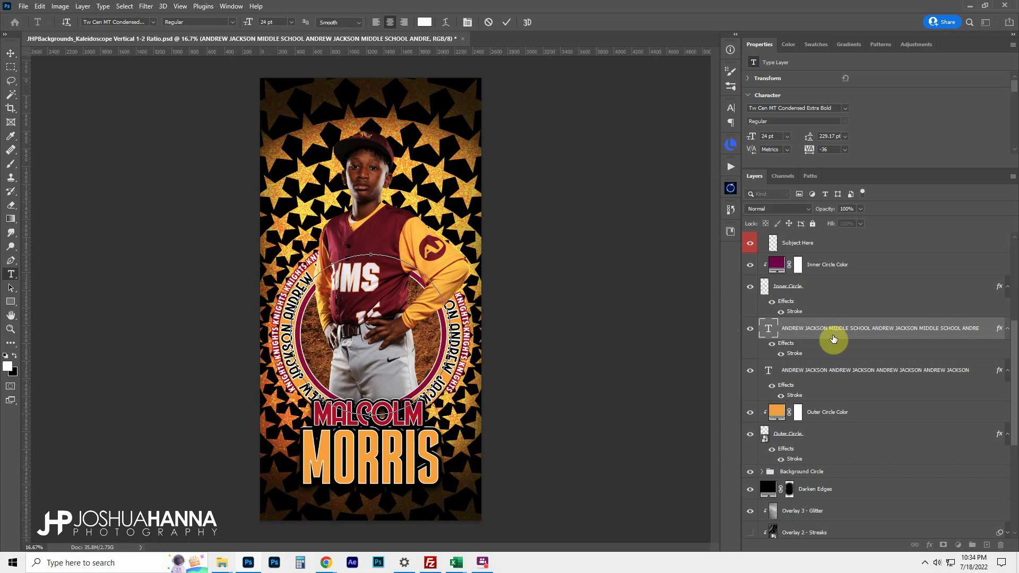
{"action": "type", "text": " KNIGHTS"}
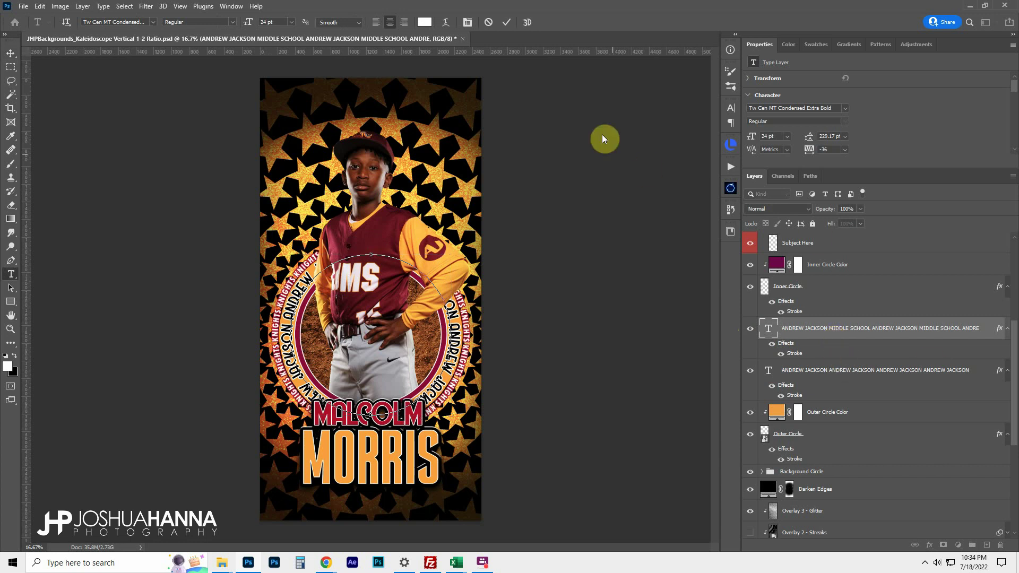
{"action": "left_click", "coordinate": [507, 22]}
{"action": "key", "text": "v"}
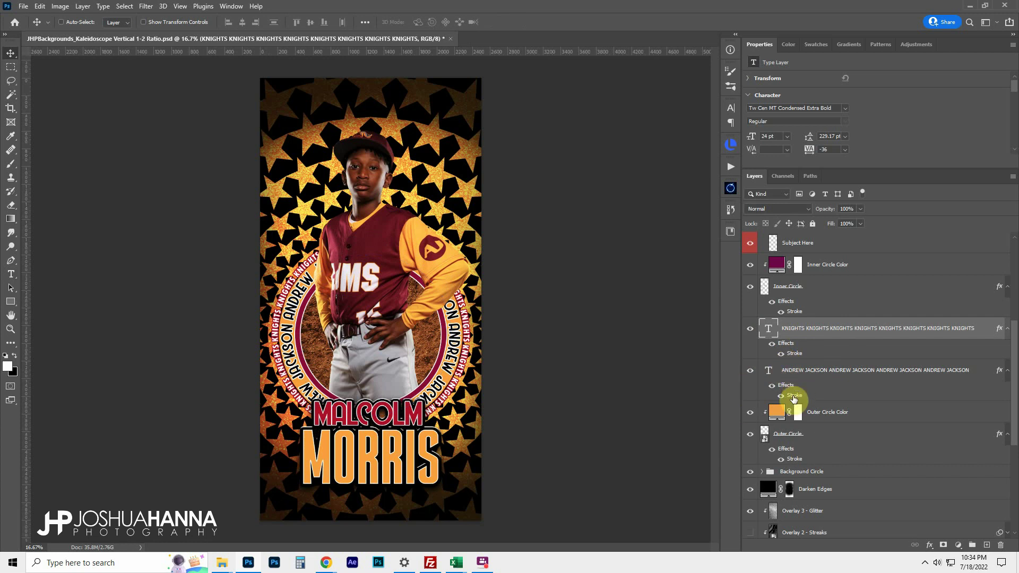
Step: Collapse the Subject Group (Inside Circle) and the Shapes group to tidy the layer stack
{"action": "scroll", "coordinate": [837, 418], "scroll_direction": "up", "scroll_amount": 3}
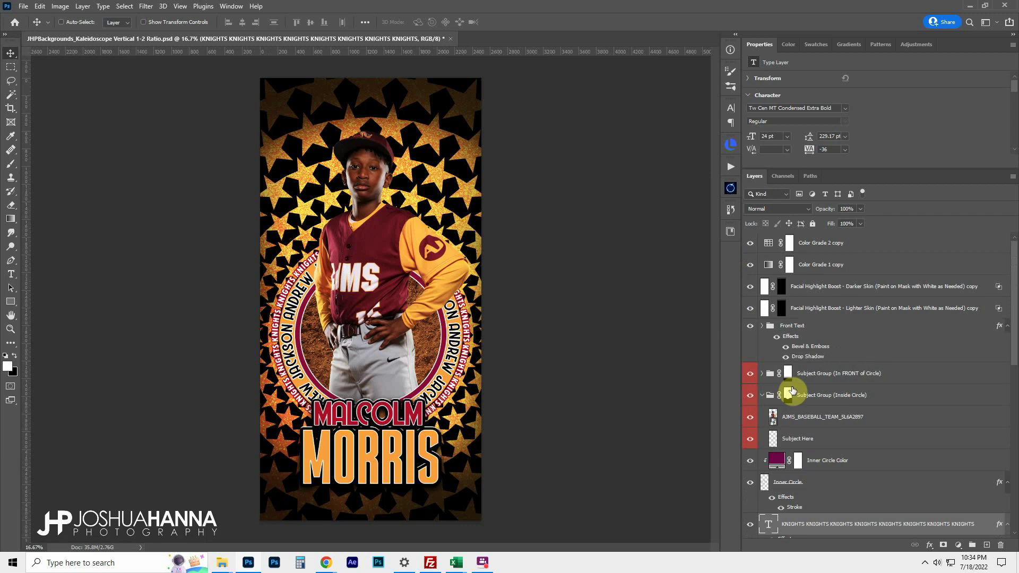
{"action": "left_click", "coordinate": [763, 395]}
{"action": "scroll", "coordinate": [834, 412], "scroll_direction": "down", "scroll_amount": 8}
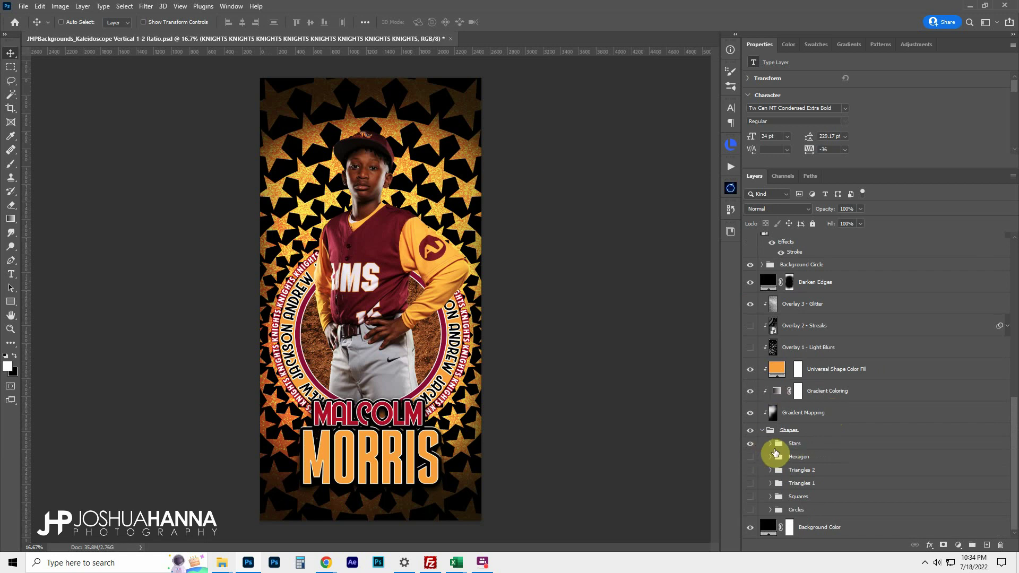
{"action": "left_click", "coordinate": [763, 430]}
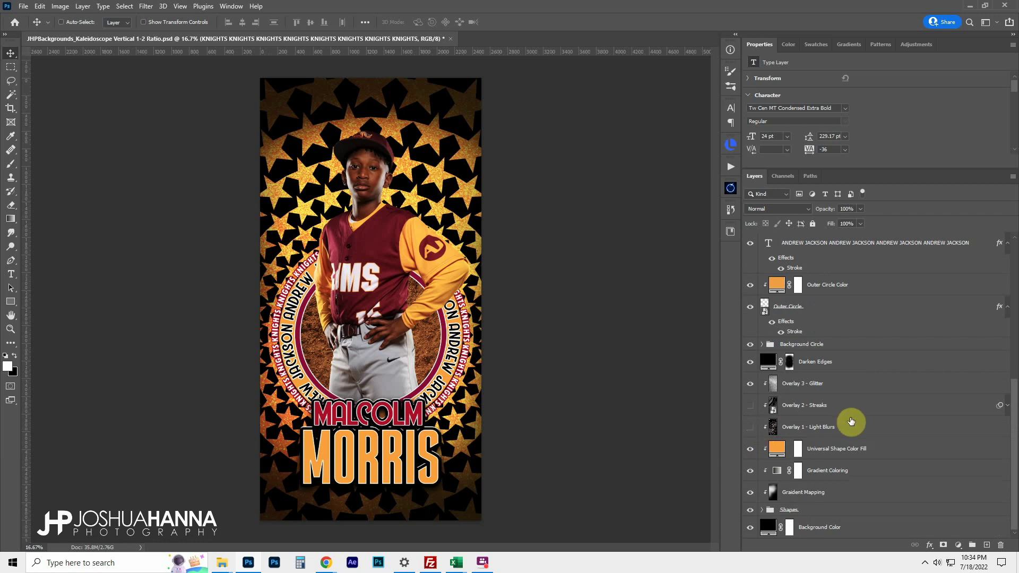
Step: Select the Color Grade 2 copy adjustment layer at the top of the layer stack
{"action": "scroll", "coordinate": [833, 434], "scroll_direction": "up", "scroll_amount": 2}
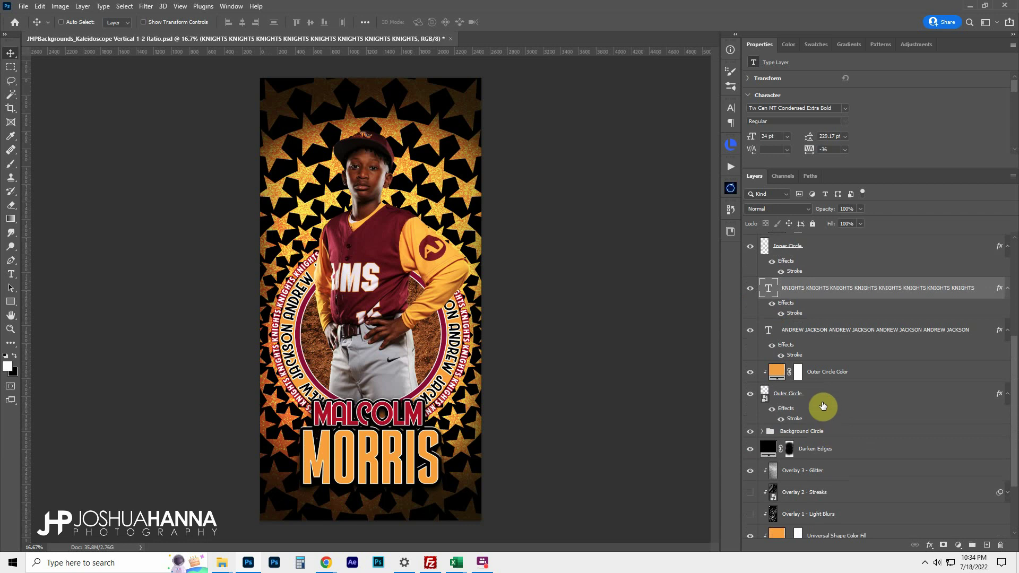
{"action": "scroll", "coordinate": [823, 406], "scroll_direction": "up", "scroll_amount": 5}
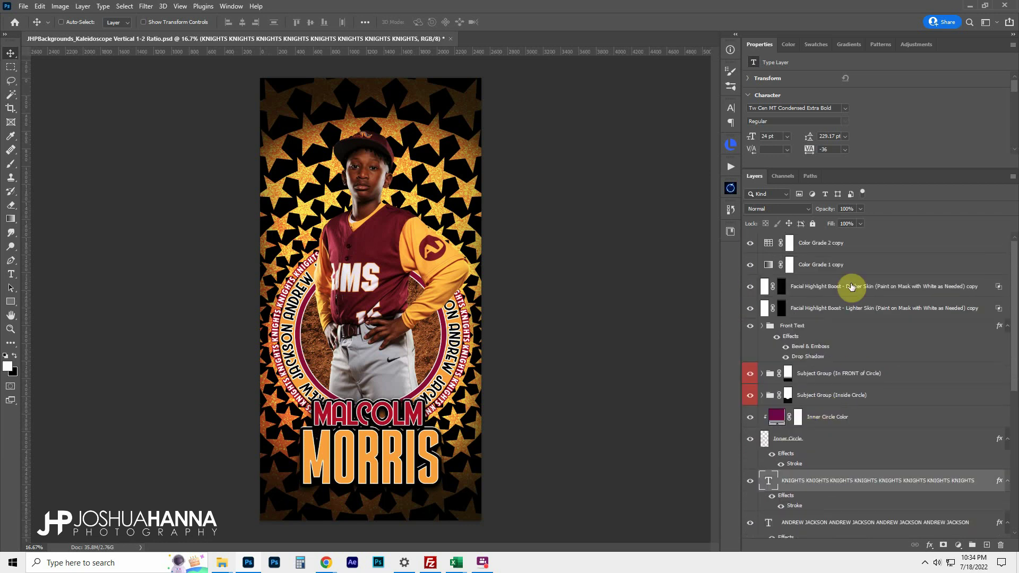
{"action": "left_click", "coordinate": [863, 246]}
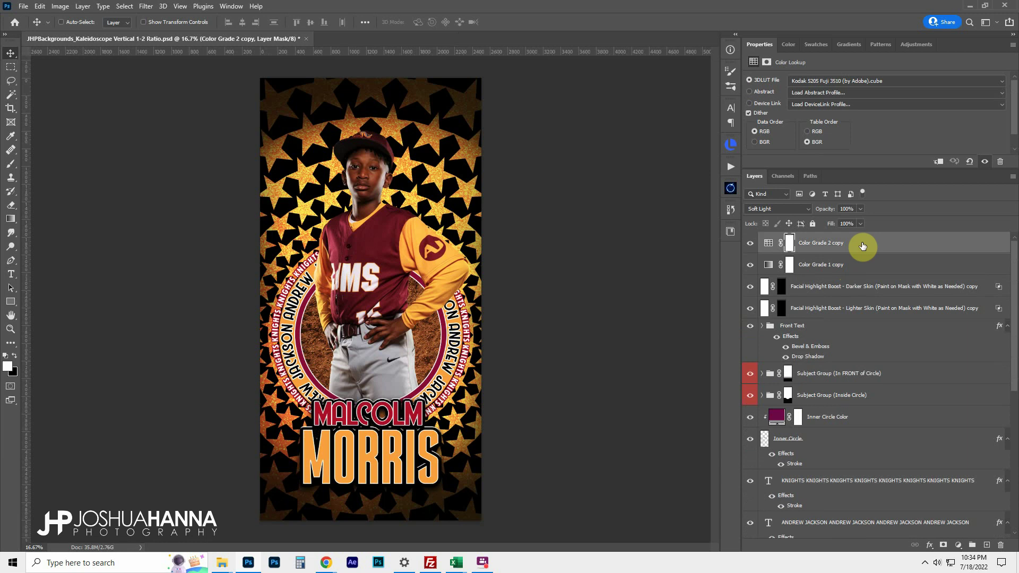